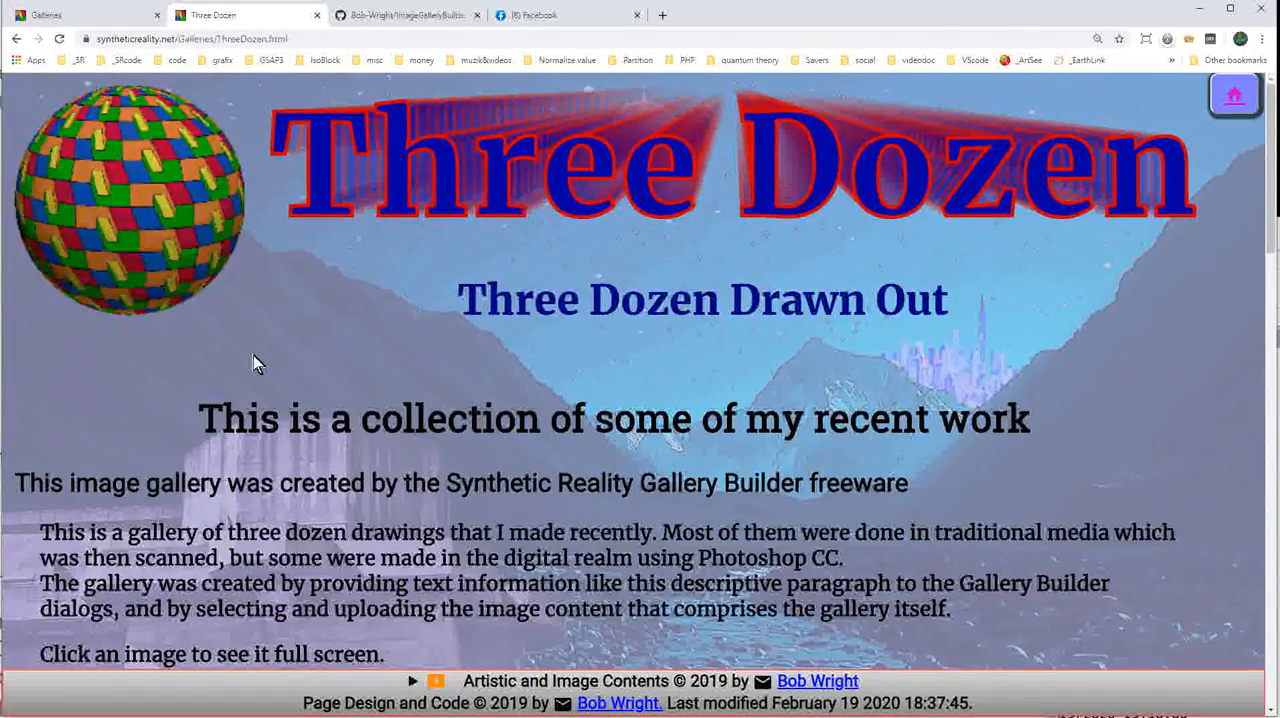
View the Cor Jaring.jpg drawing full screen, read its description, and collapse the description.
{"action": "scroll", "coordinate": [497, 371], "scroll_direction": "down", "scroll_amount": 3}
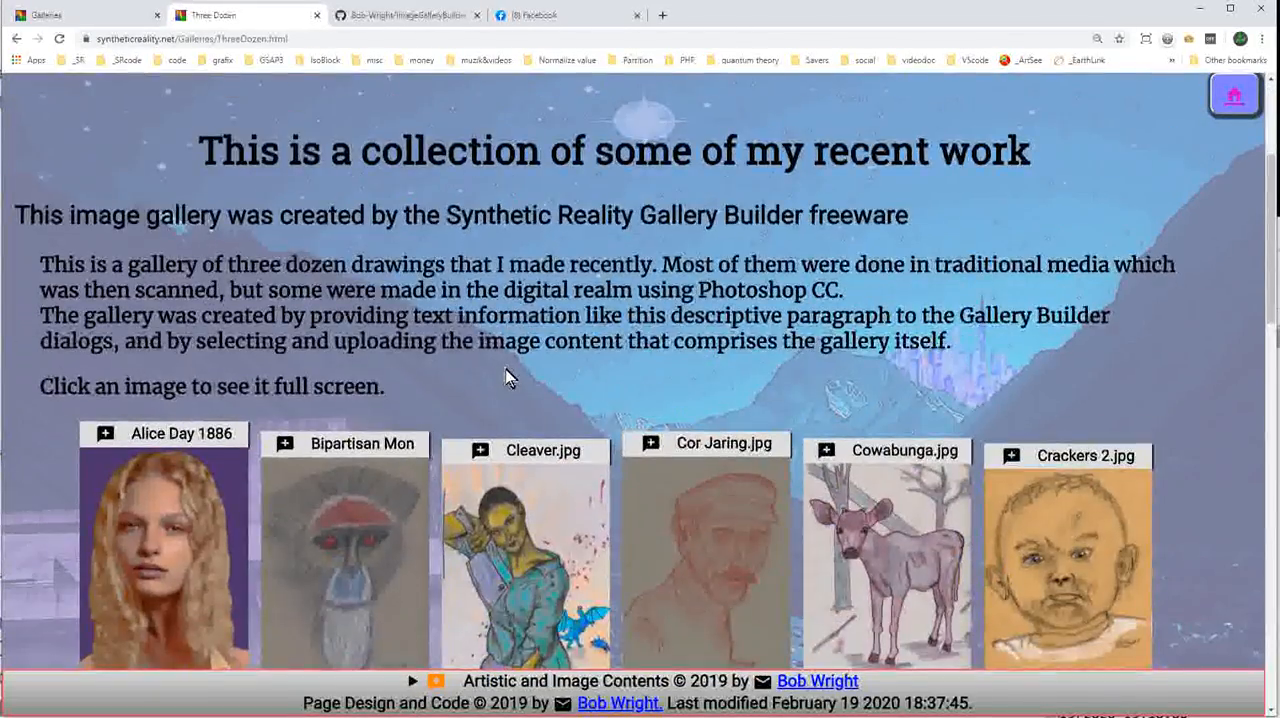
{"action": "scroll", "coordinate": [508, 374], "scroll_direction": "down", "scroll_amount": 2}
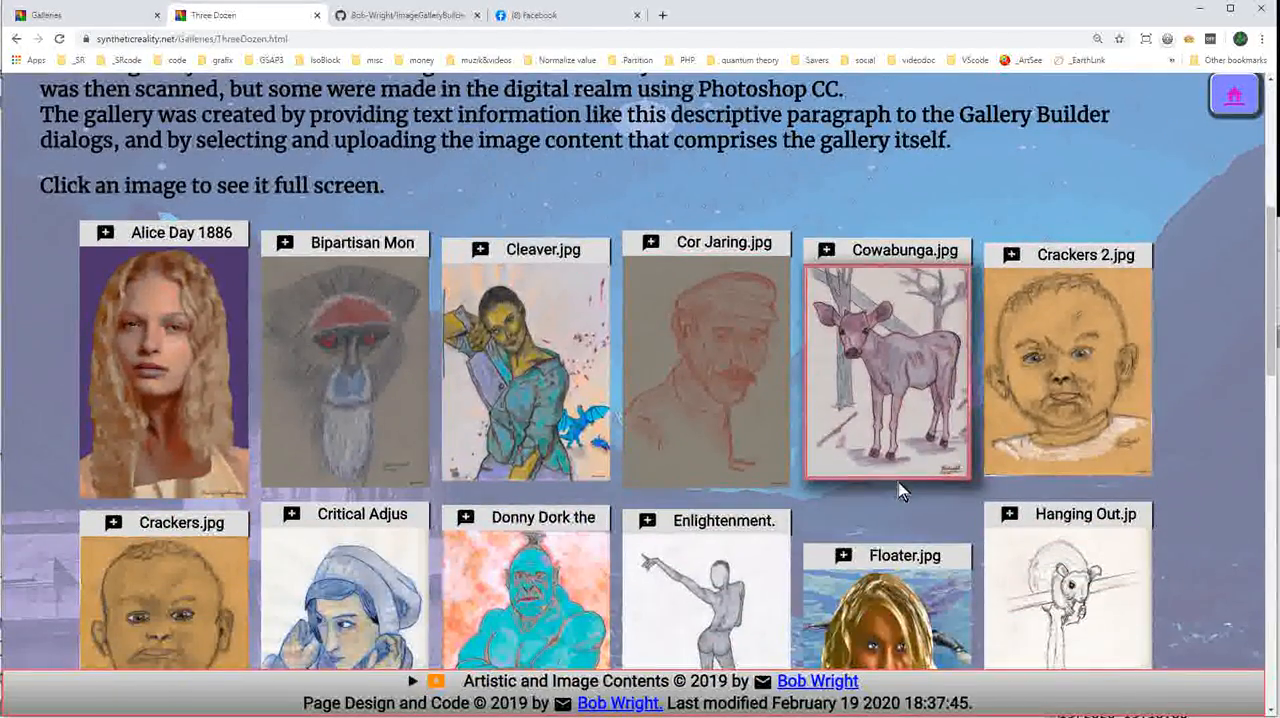
{"action": "left_click", "coordinate": [724, 389]}
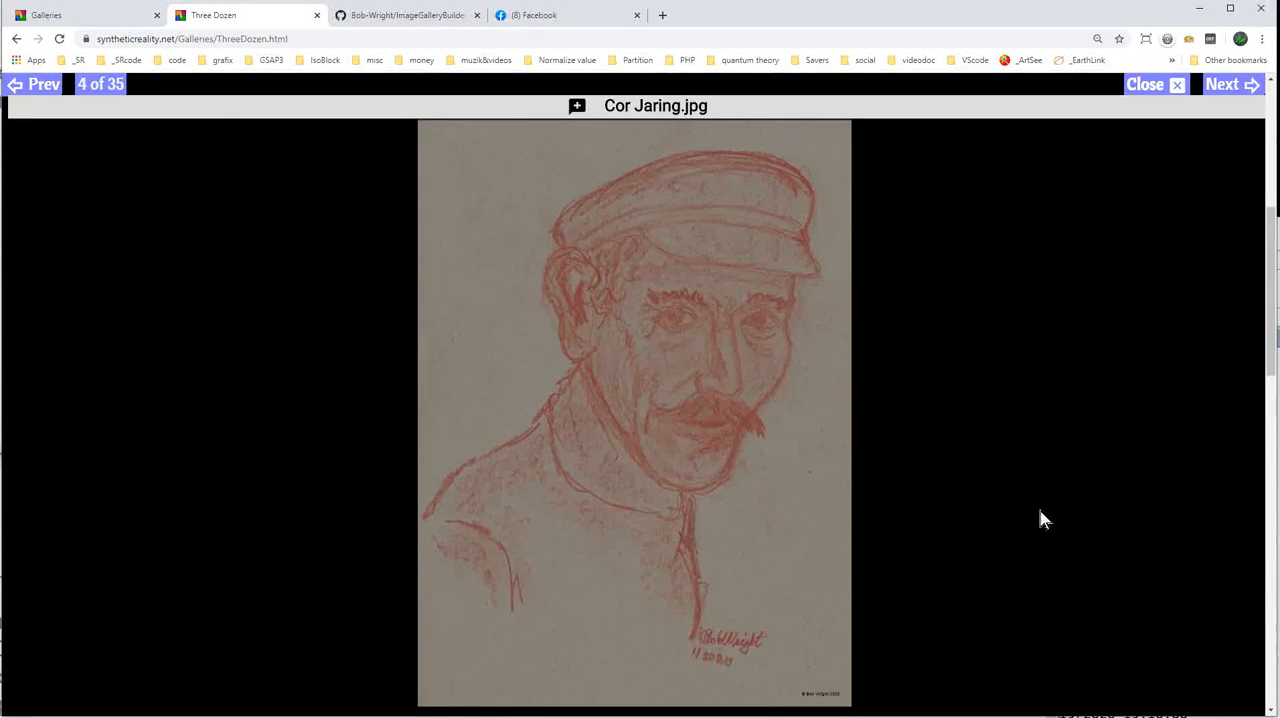
{"action": "left_click", "coordinate": [743, 108]}
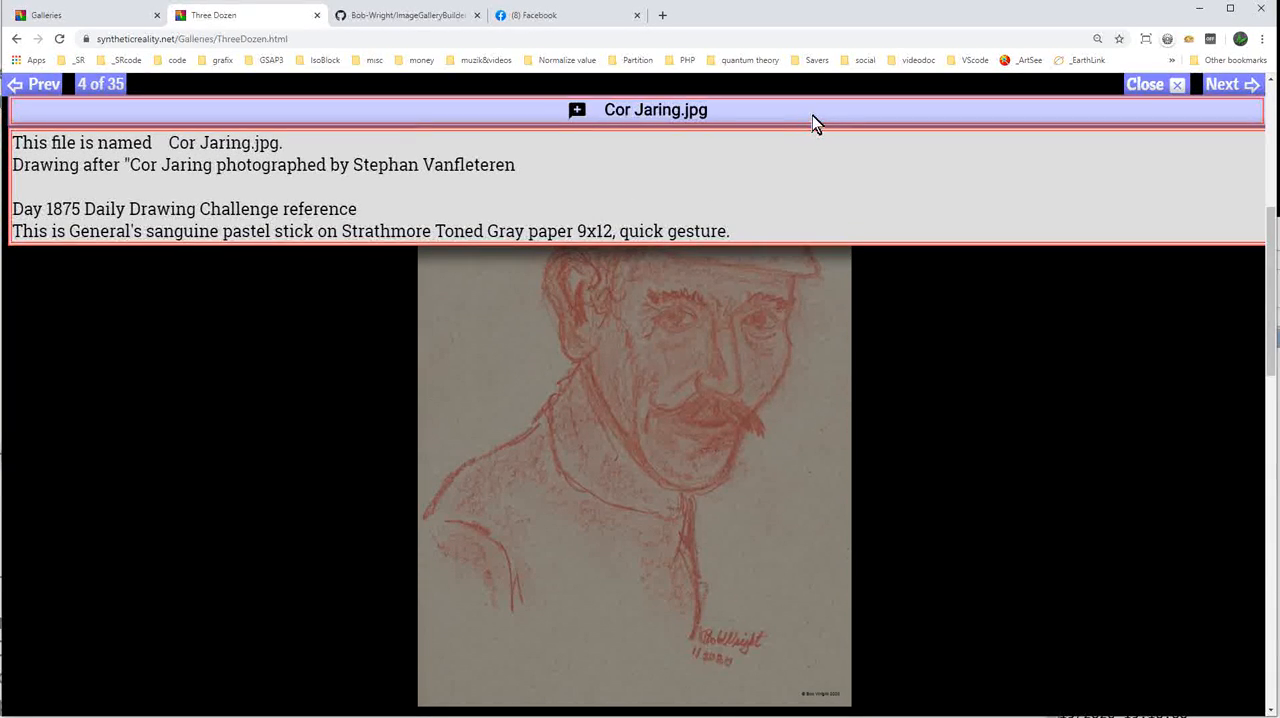
{"action": "left_click", "coordinate": [812, 115]}
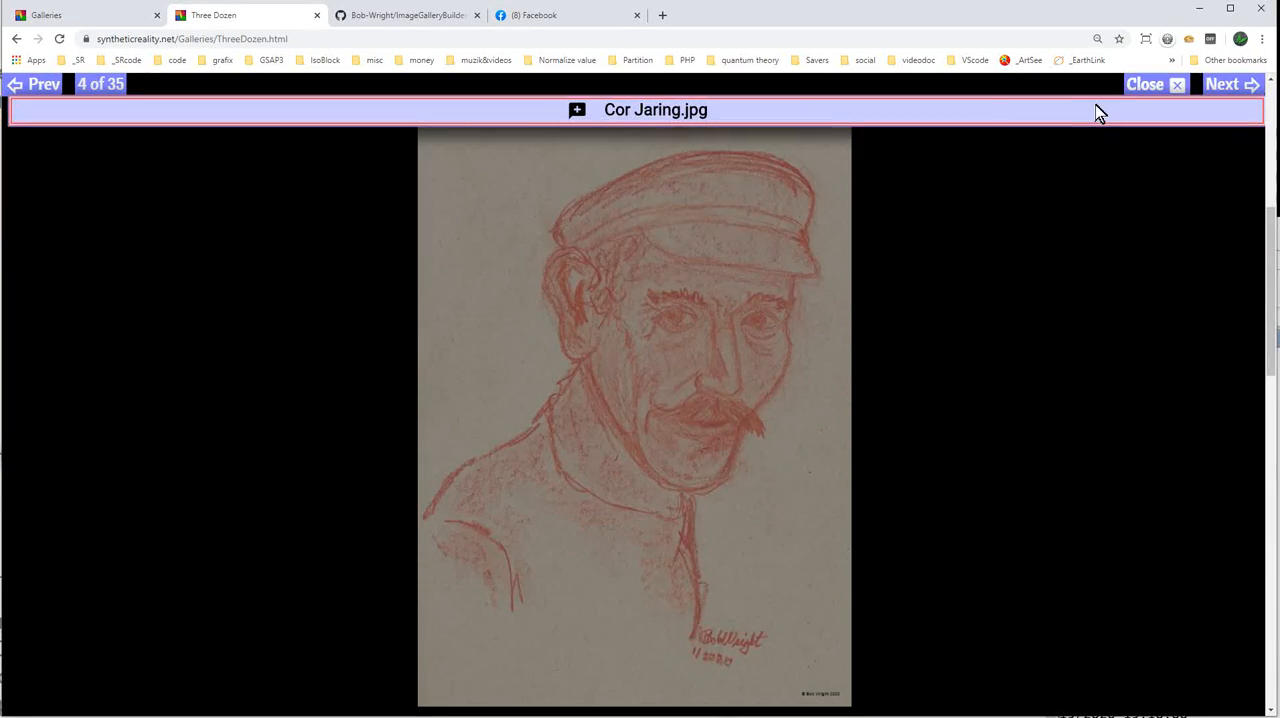
Advance through the full-screen images to Crackers 2.jpg, read its description, and return to the gallery page.
{"action": "left_click", "coordinate": [1232, 88]}
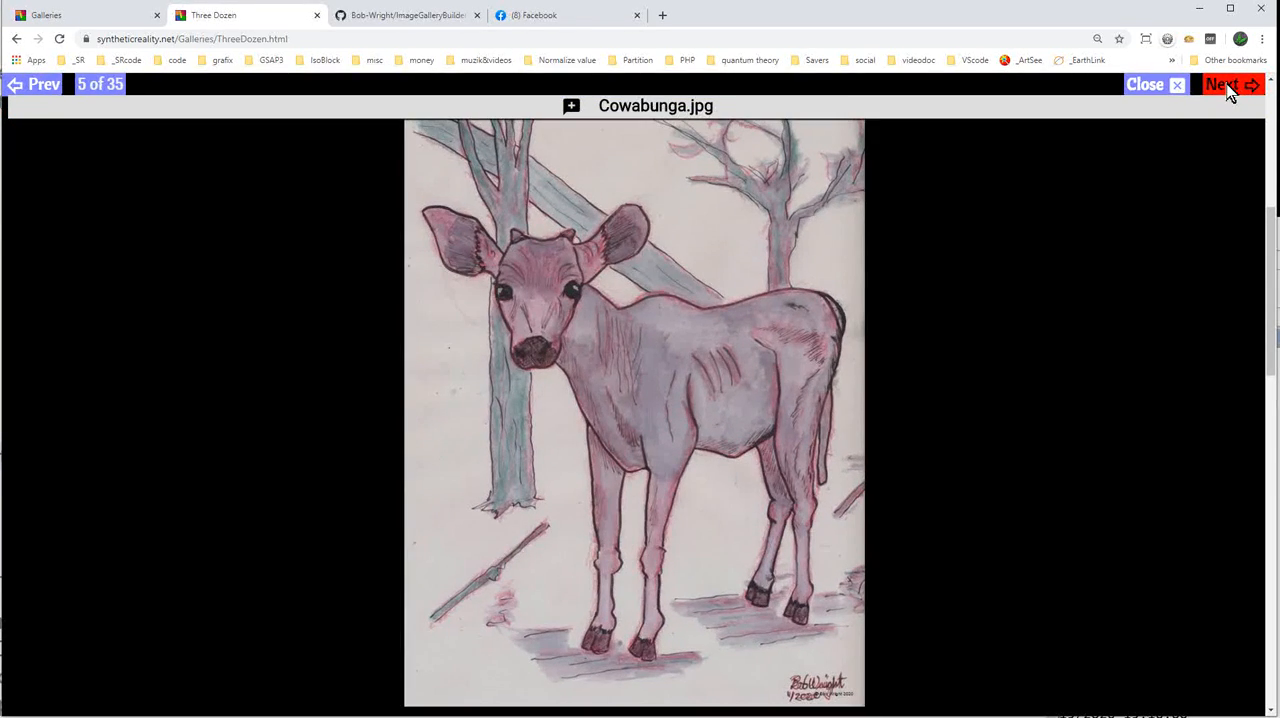
{"action": "left_click", "coordinate": [1230, 88]}
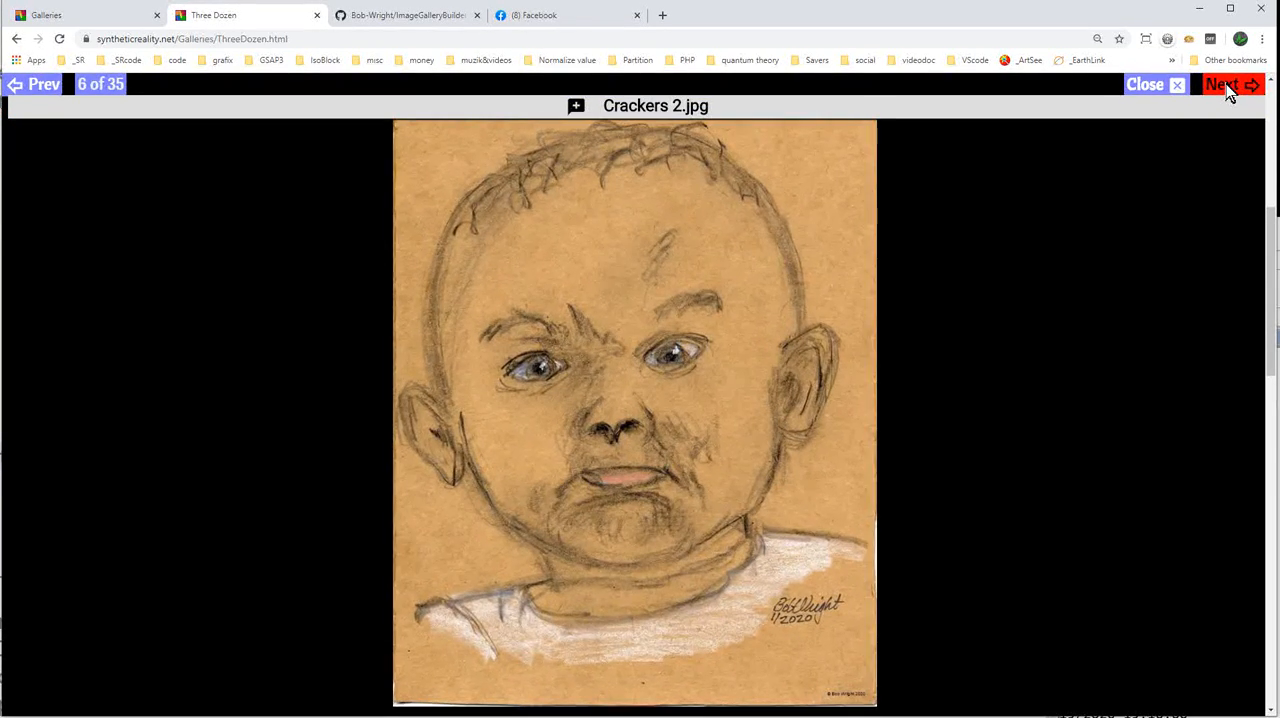
{"action": "left_click", "coordinate": [750, 117]}
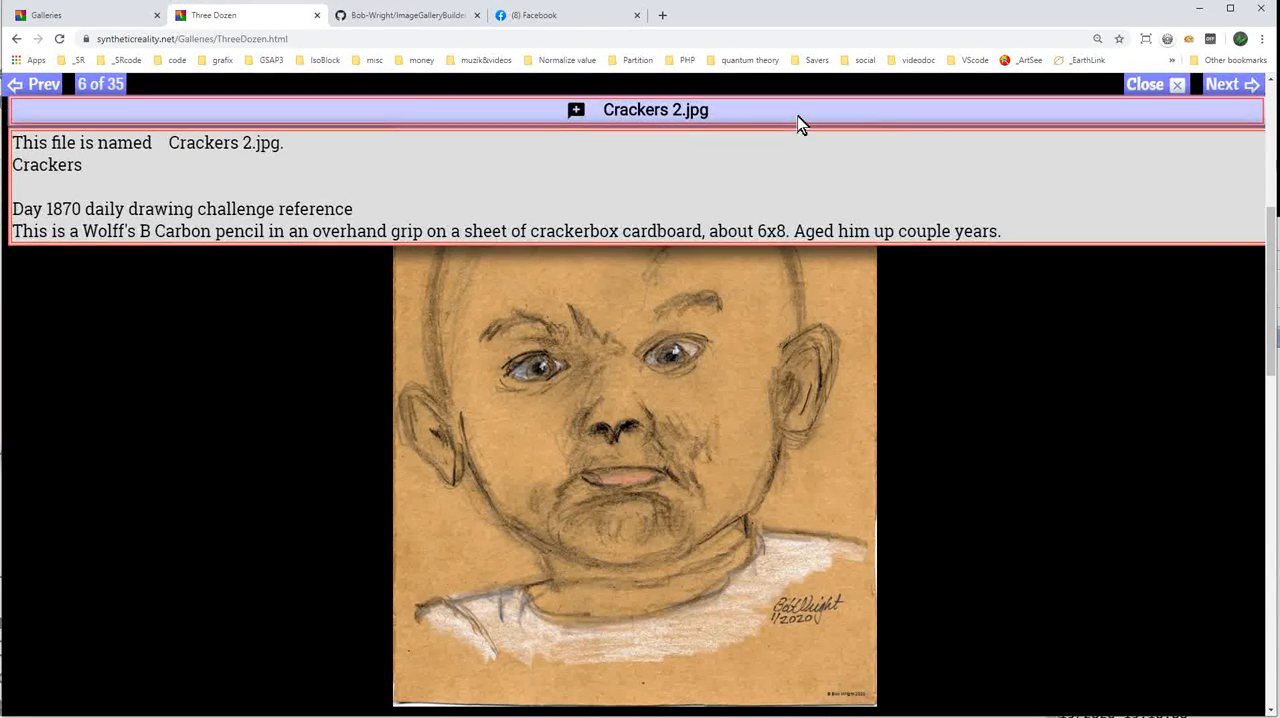
{"action": "left_click", "coordinate": [798, 118]}
{"action": "left_click", "coordinate": [1144, 87]}
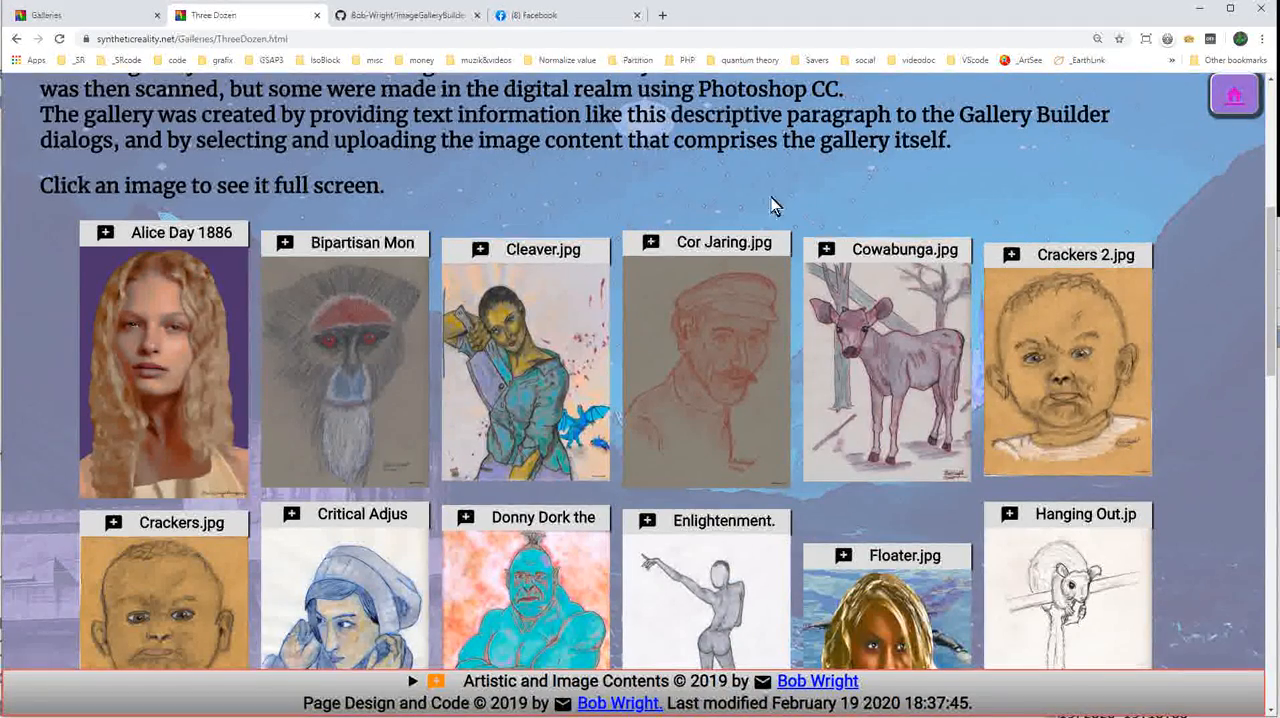
Switch to the Synthetic Reality Galleries home page and open the Gallery Builder application.
{"action": "left_click", "coordinate": [110, 22]}
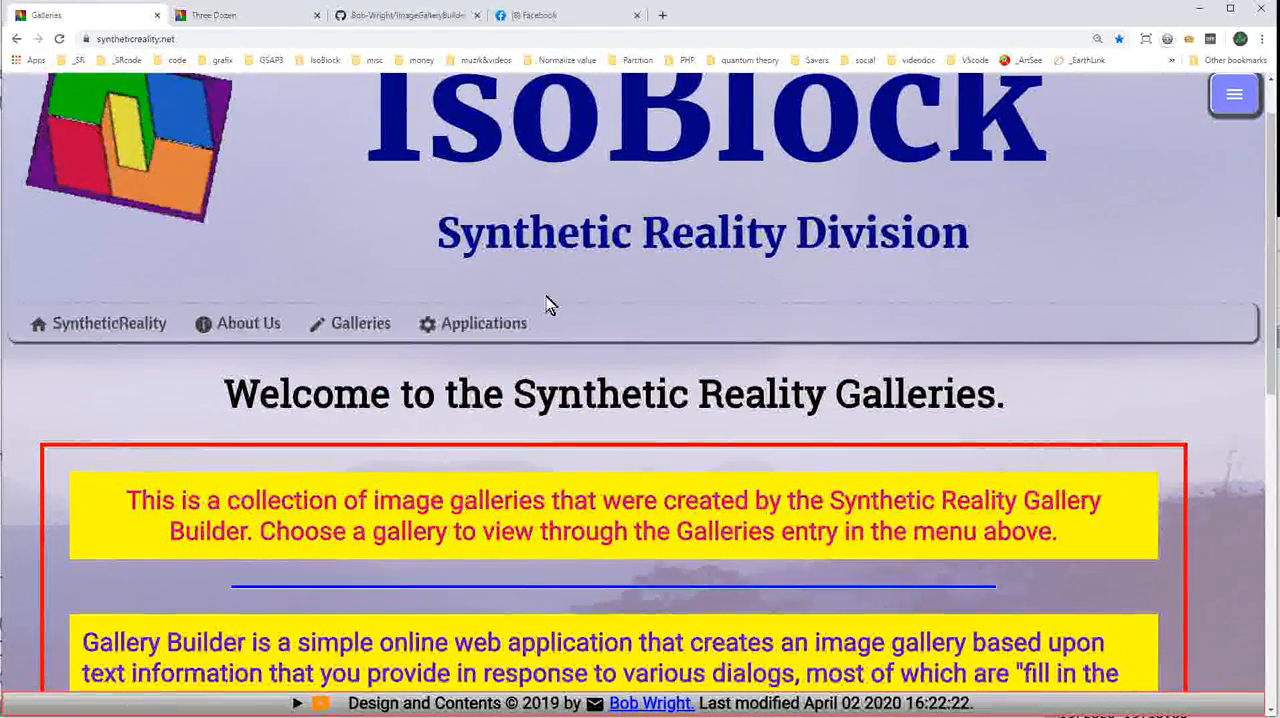
{"action": "mouse_move", "coordinate": [514, 327]}
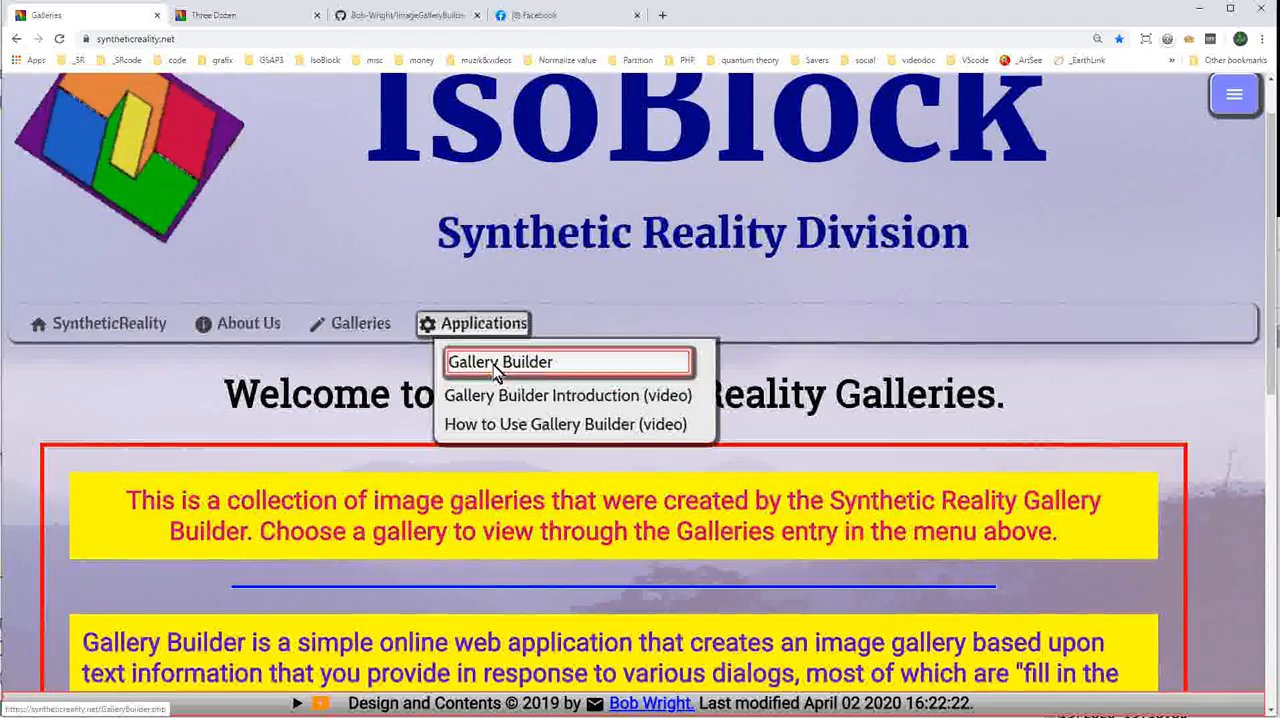
{"action": "left_click", "coordinate": [497, 362]}
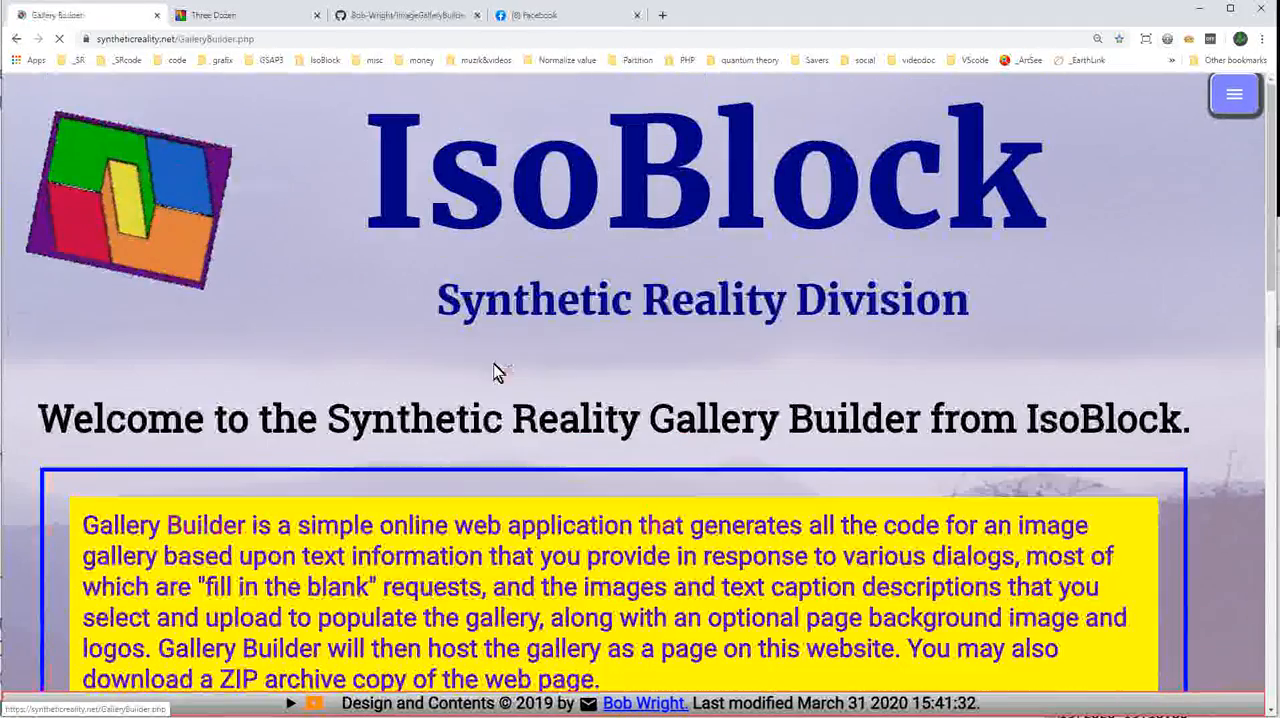
Read the Gallery Builder introduction, the notice on terms and policies, and the notes on formats and user guides.
{"action": "scroll", "coordinate": [745, 335], "scroll_direction": "down", "scroll_amount": 2}
{"action": "scroll", "coordinate": [745, 335], "scroll_direction": "down", "scroll_amount": 3}
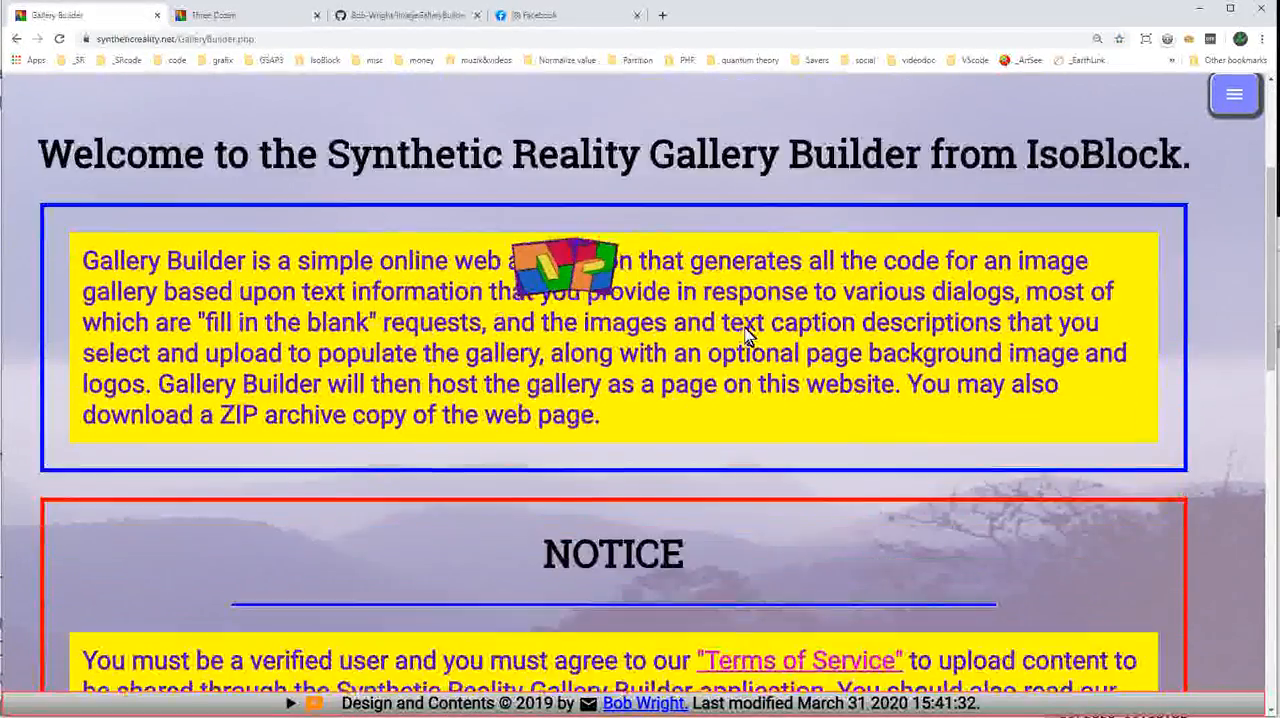
{"action": "scroll", "coordinate": [818, 331], "scroll_direction": "down", "scroll_amount": 3}
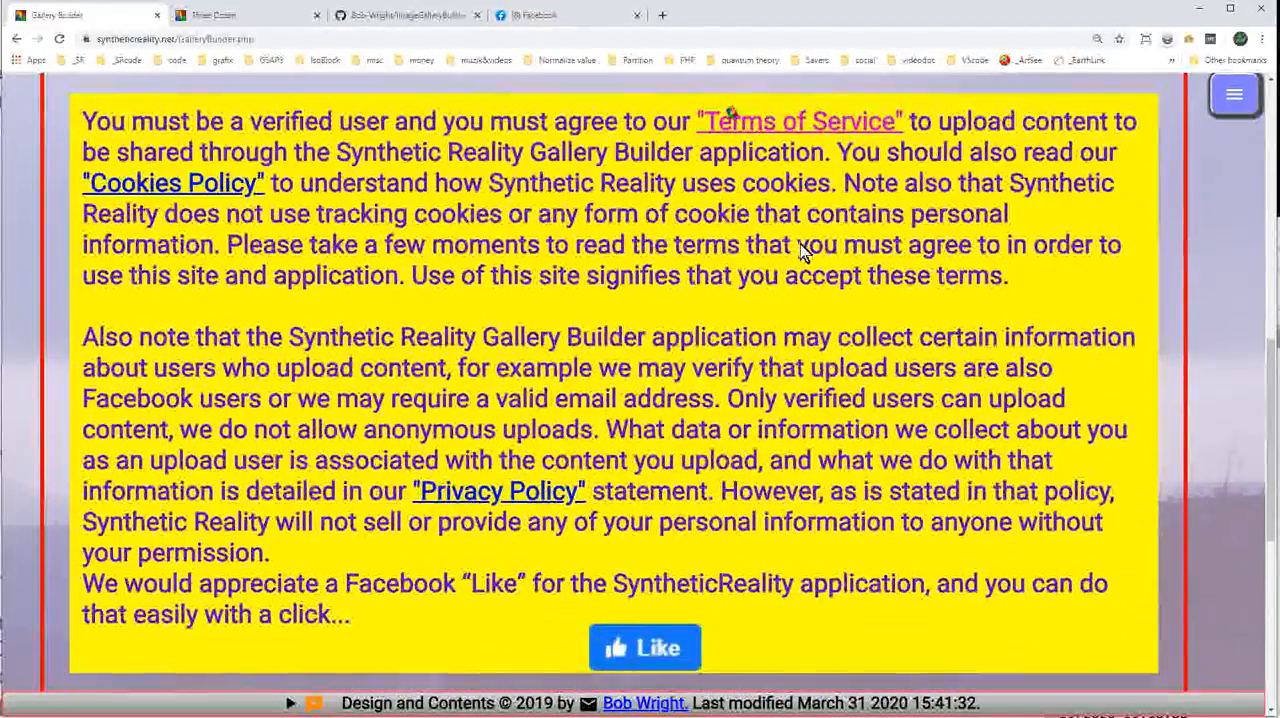
{"action": "scroll", "coordinate": [822, 380], "scroll_direction": "down", "scroll_amount": 1}
{"action": "scroll", "coordinate": [826, 397], "scroll_direction": "down", "scroll_amount": 2}
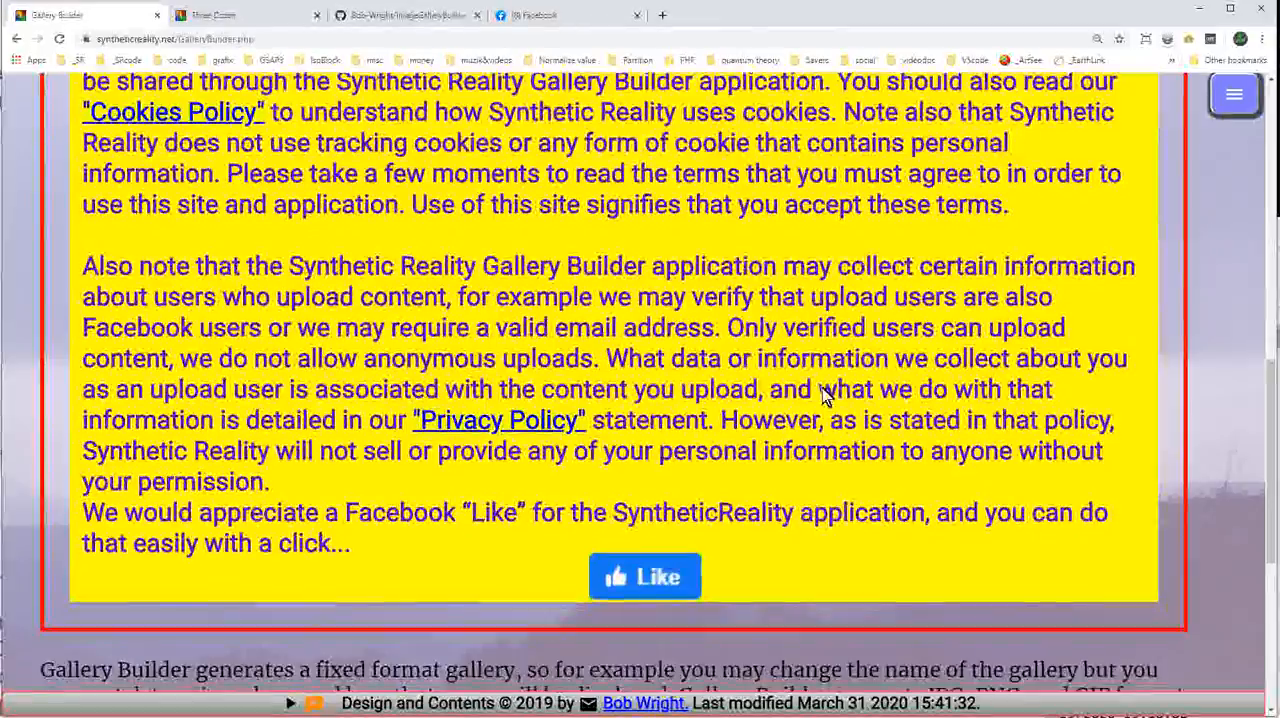
{"action": "scroll", "coordinate": [945, 320], "scroll_direction": "down", "scroll_amount": 3}
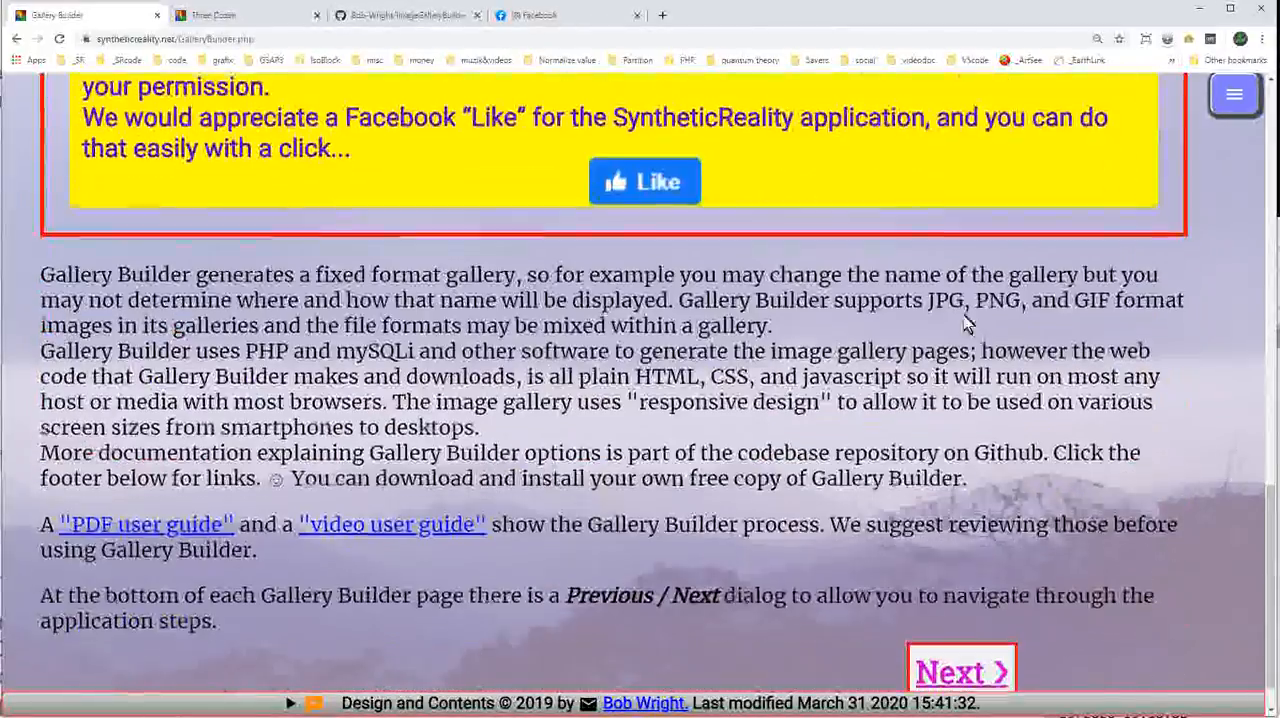
Like the Synthetic Reality Gallery Builder page on Facebook from the end of the notice and confirm it.
{"action": "scroll", "coordinate": [846, 471], "scroll_direction": "up", "scroll_amount": 2}
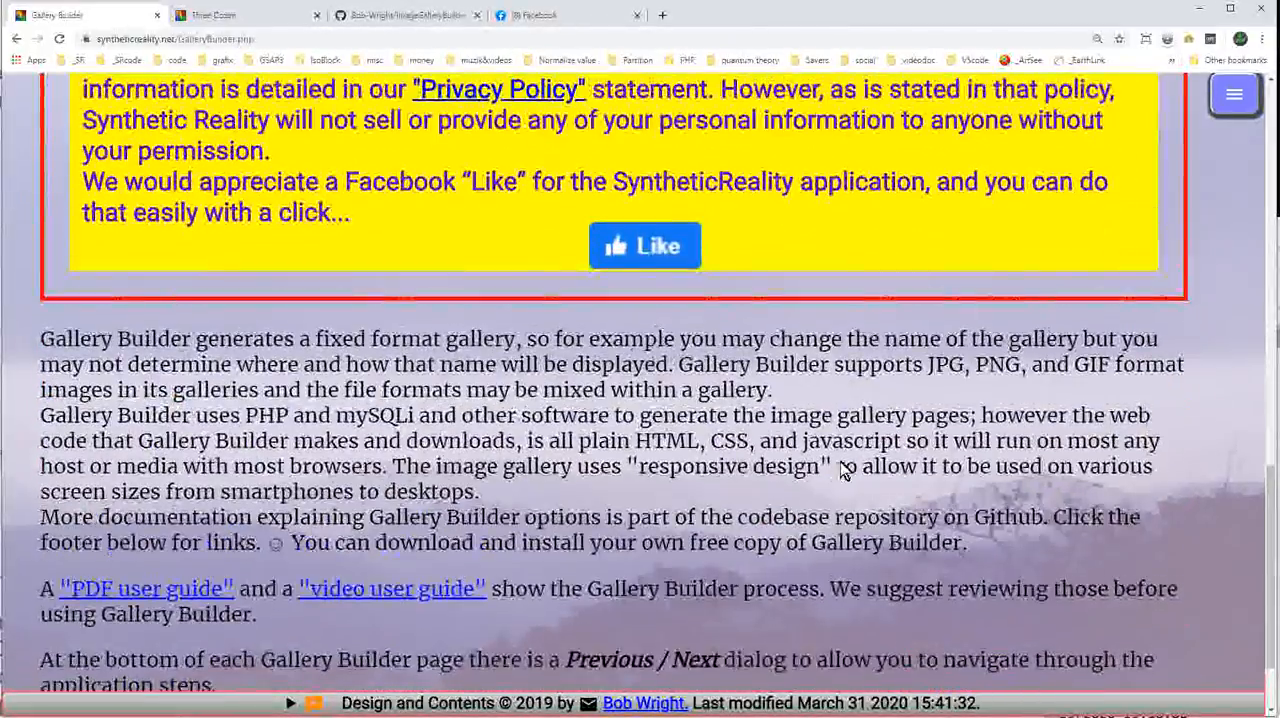
{"action": "scroll", "coordinate": [867, 458], "scroll_direction": "up", "scroll_amount": 2}
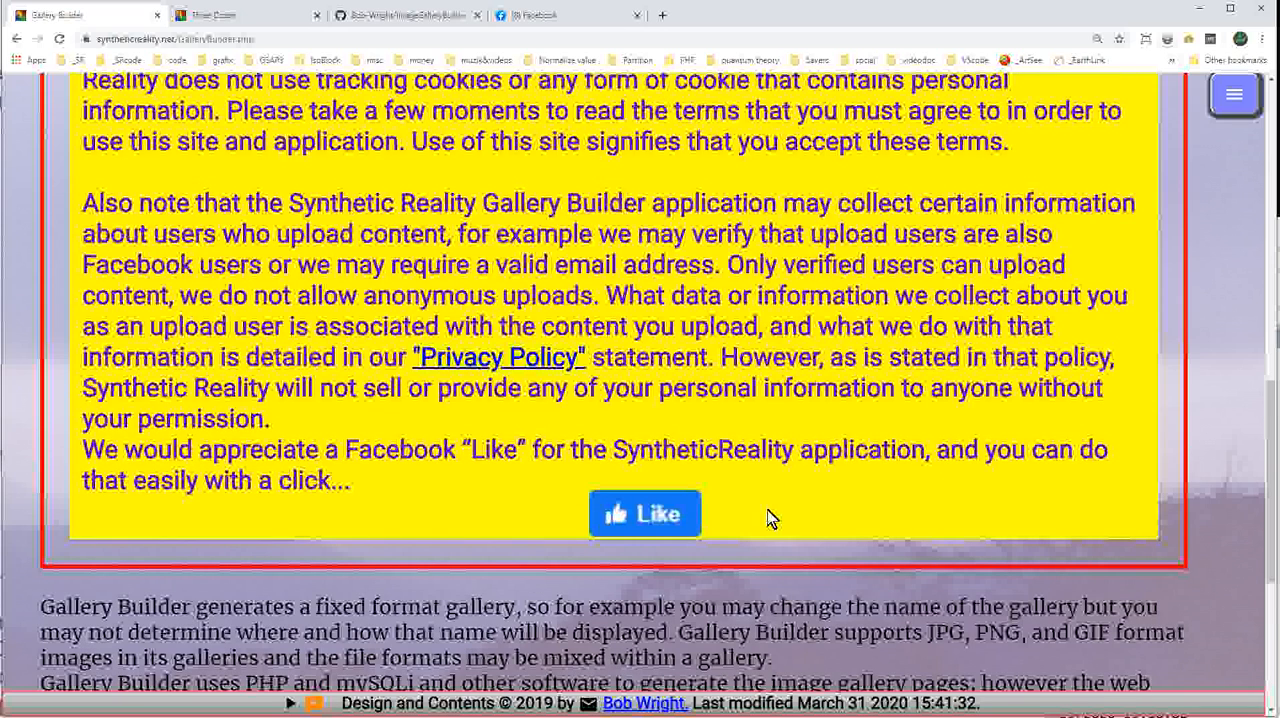
{"action": "left_click", "coordinate": [658, 514]}
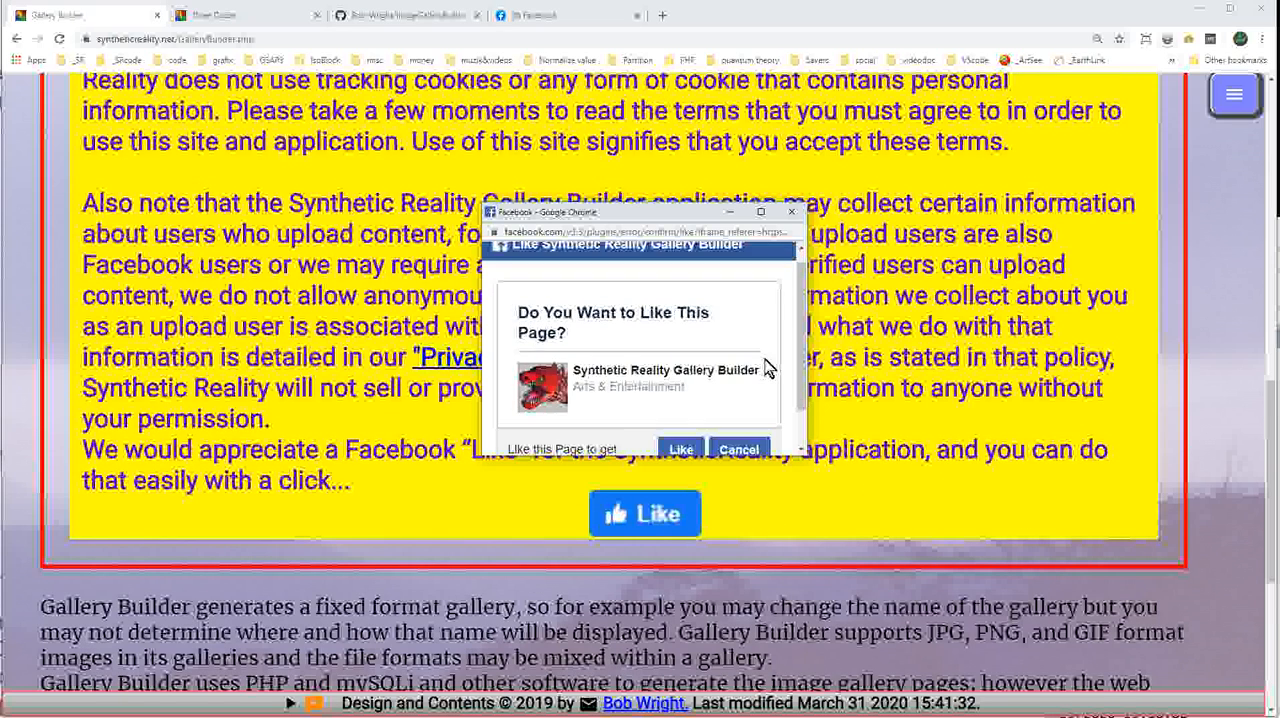
{"action": "scroll", "coordinate": [768, 368], "scroll_direction": "down", "scroll_amount": 1}
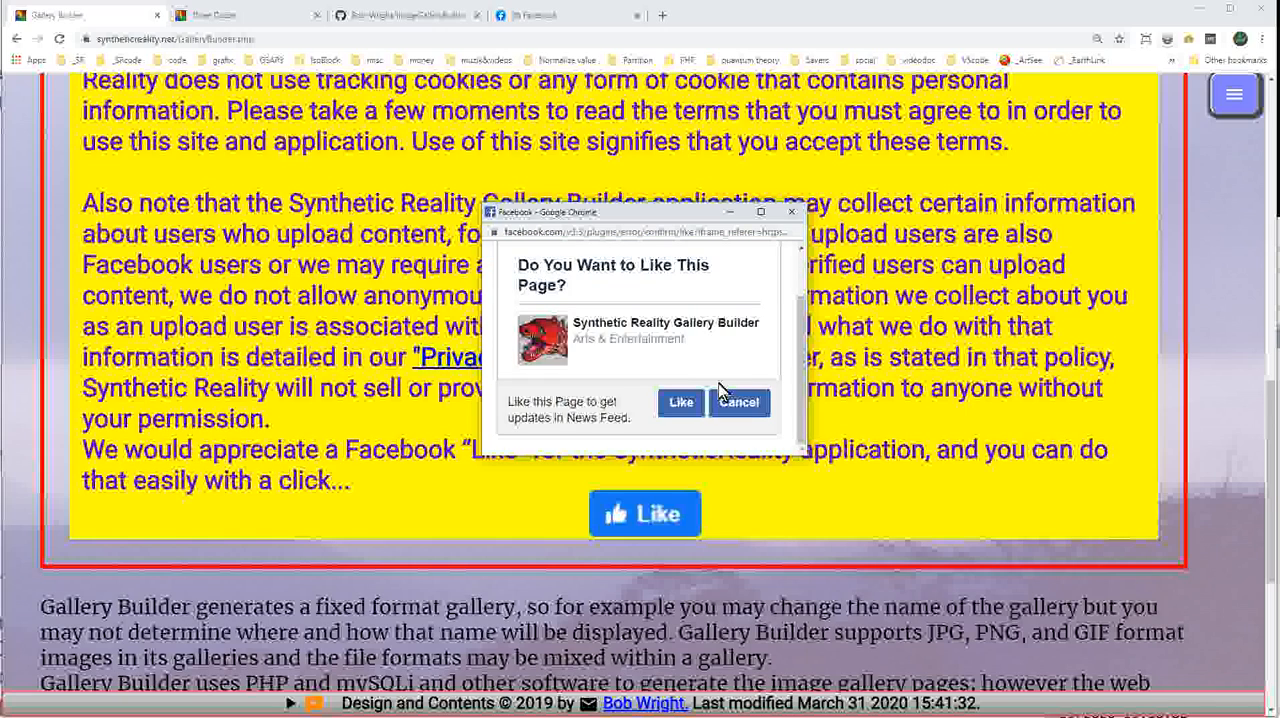
{"action": "left_click", "coordinate": [679, 403]}
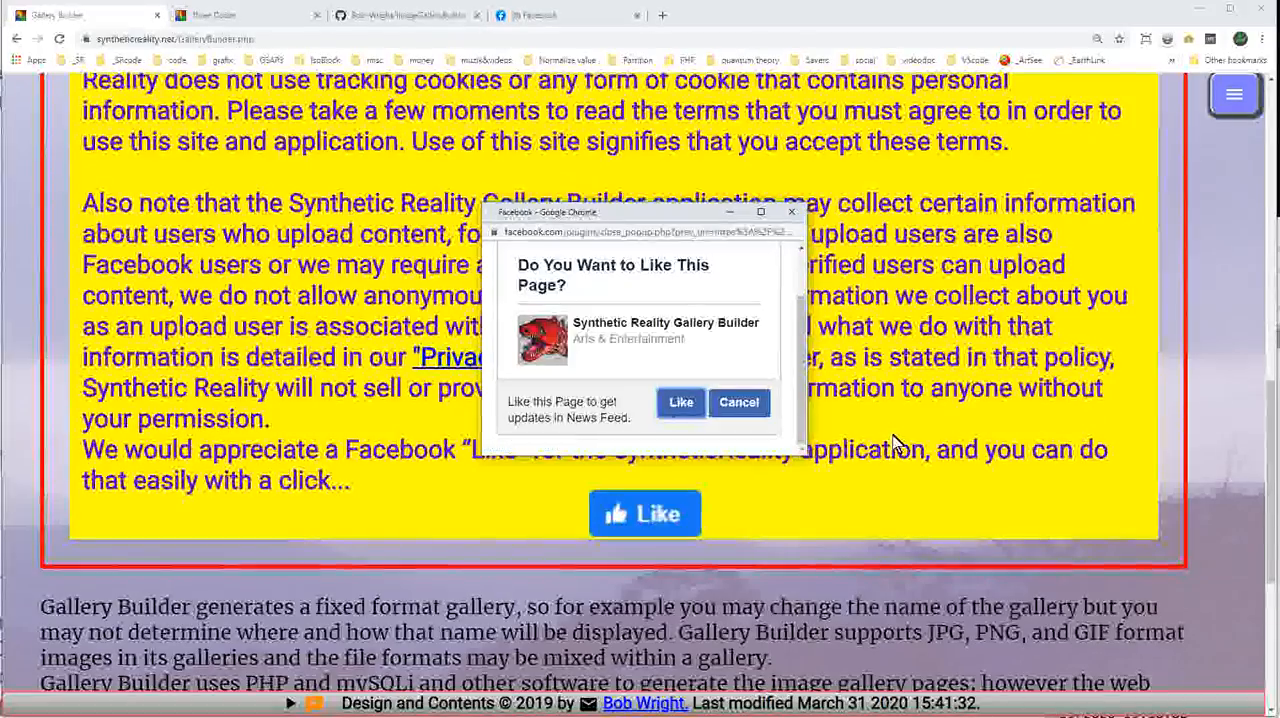
Continue from the introduction to the Logon Portal and log in with the Facebook account.
{"action": "scroll", "coordinate": [873, 443], "scroll_direction": "down", "scroll_amount": 2}
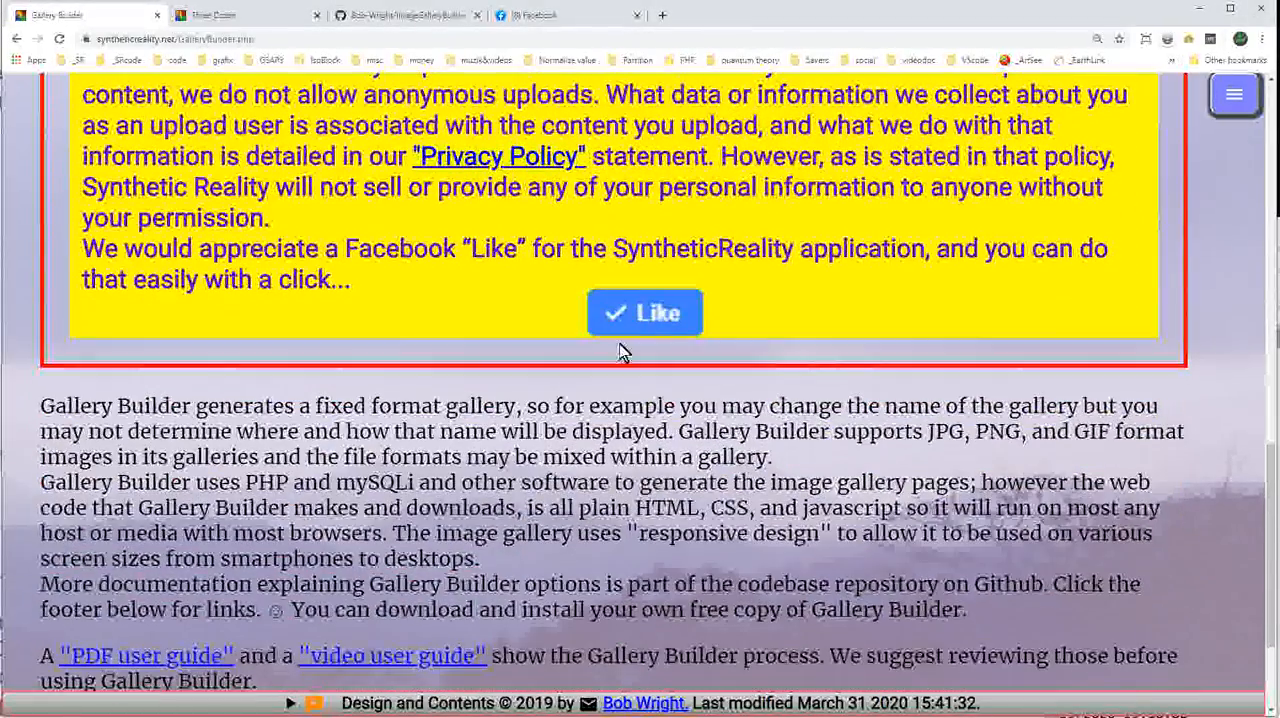
{"action": "scroll", "coordinate": [828, 452], "scroll_direction": "down", "scroll_amount": 2}
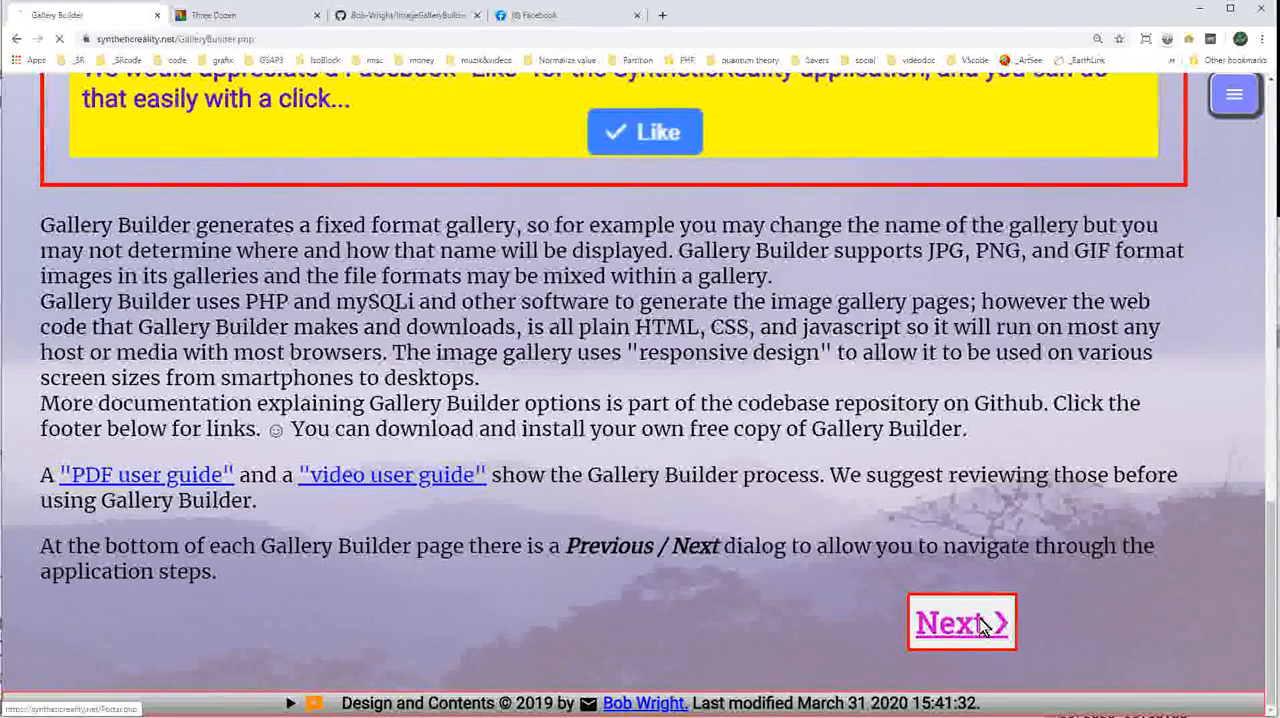
{"action": "scroll", "coordinate": [628, 448], "scroll_direction": "down", "scroll_amount": 1}
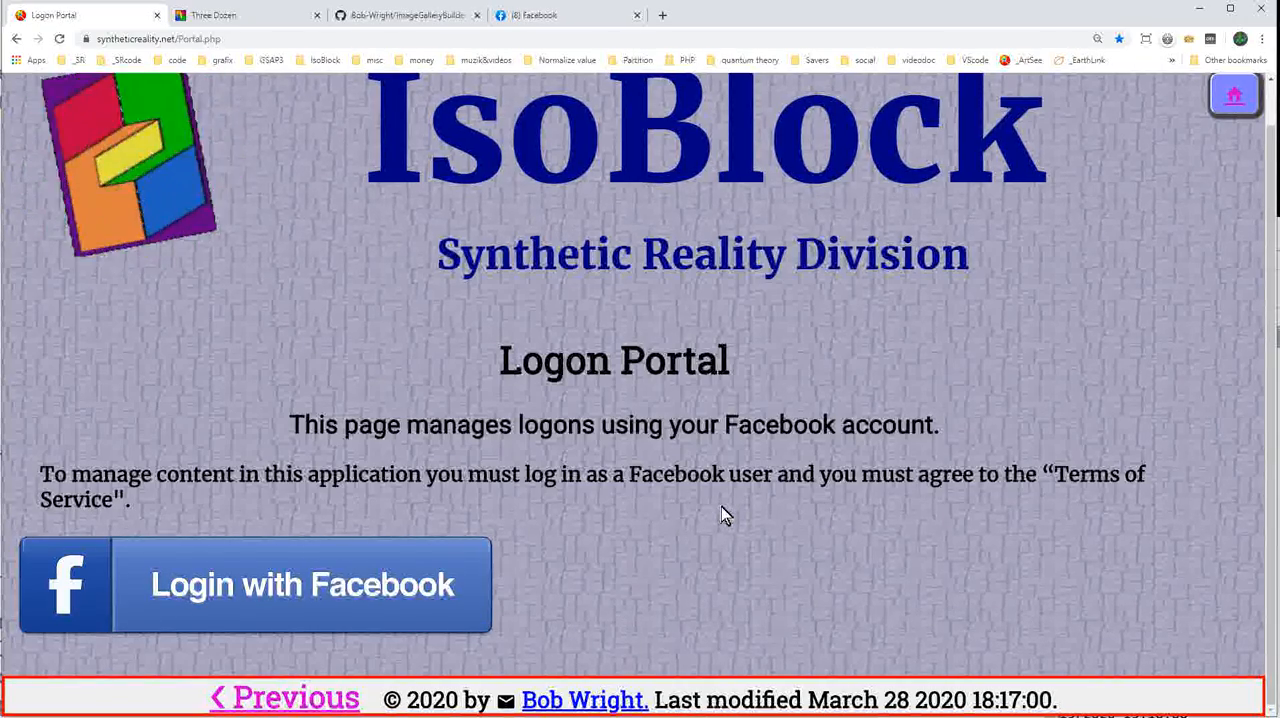
{"action": "left_click", "coordinate": [284, 592]}
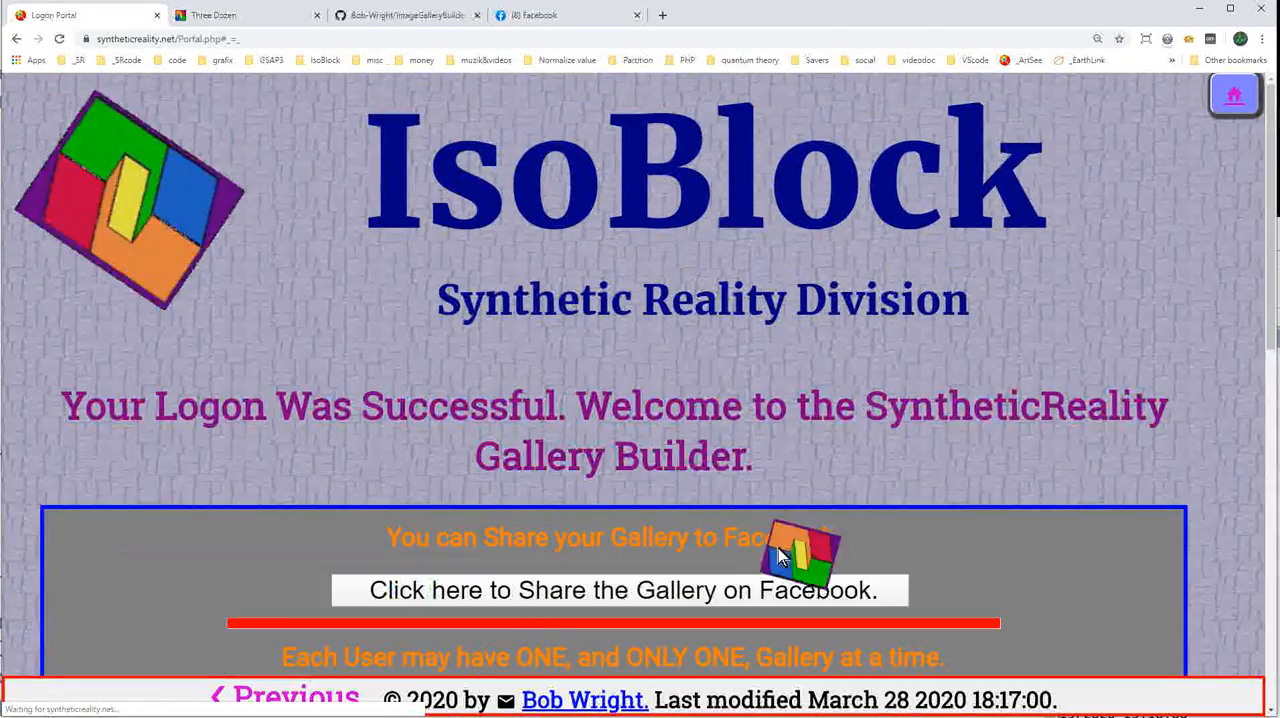
Examine the gallery sharing and deletion options and the profile data details on the portal page.
{"action": "scroll", "coordinate": [779, 546], "scroll_direction": "down", "scroll_amount": 1}
{"action": "scroll", "coordinate": [1014, 484], "scroll_direction": "down", "scroll_amount": 1}
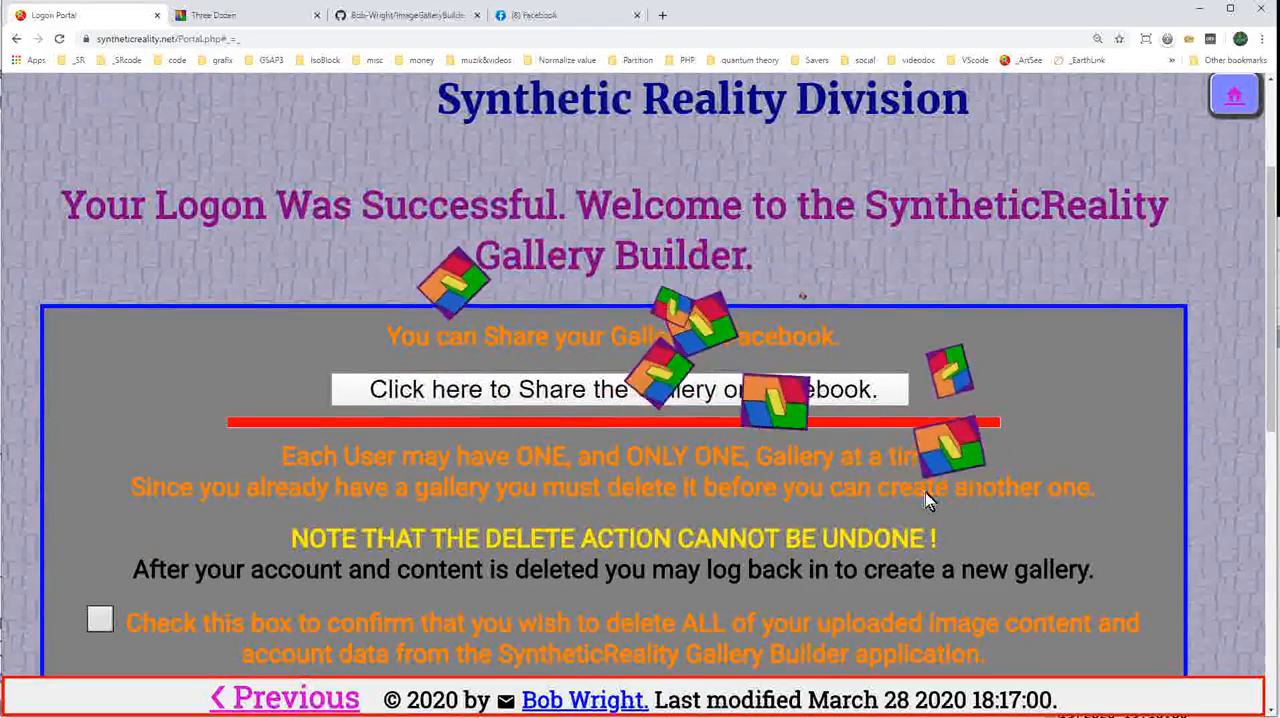
{"action": "scroll", "coordinate": [1040, 460], "scroll_direction": "down", "scroll_amount": 1}
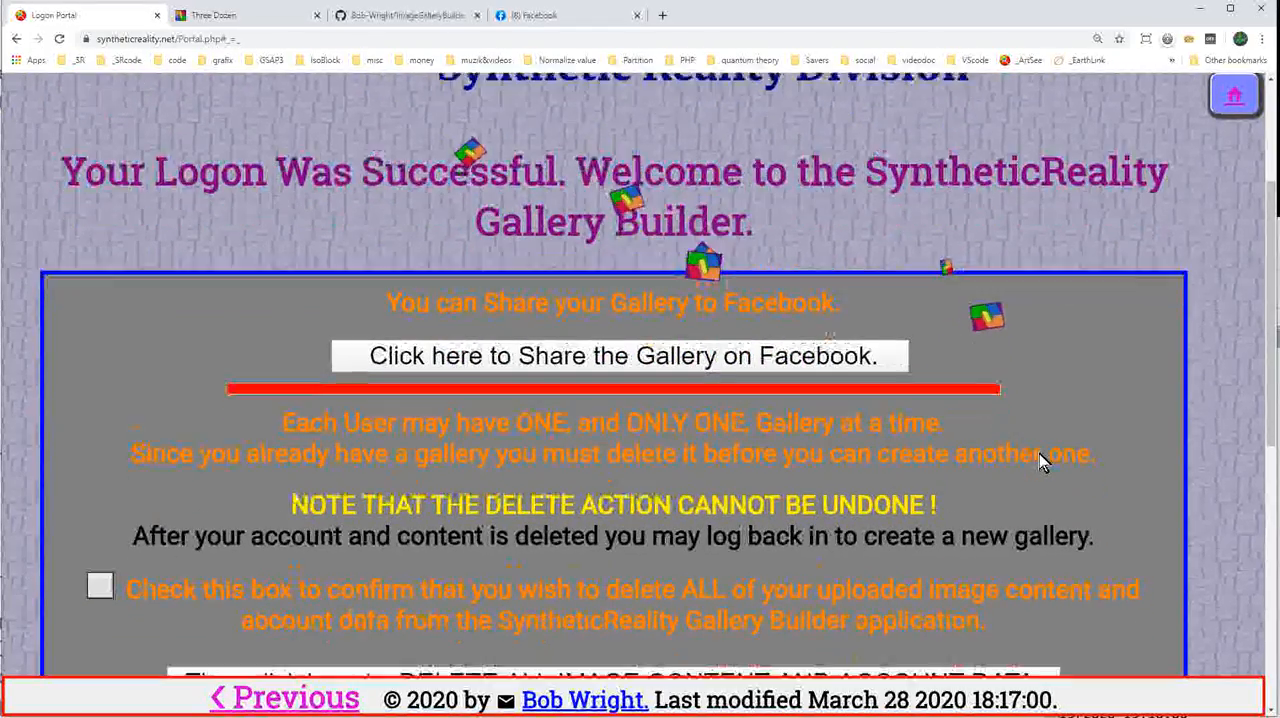
{"action": "scroll", "coordinate": [1043, 452], "scroll_direction": "down", "scroll_amount": 1}
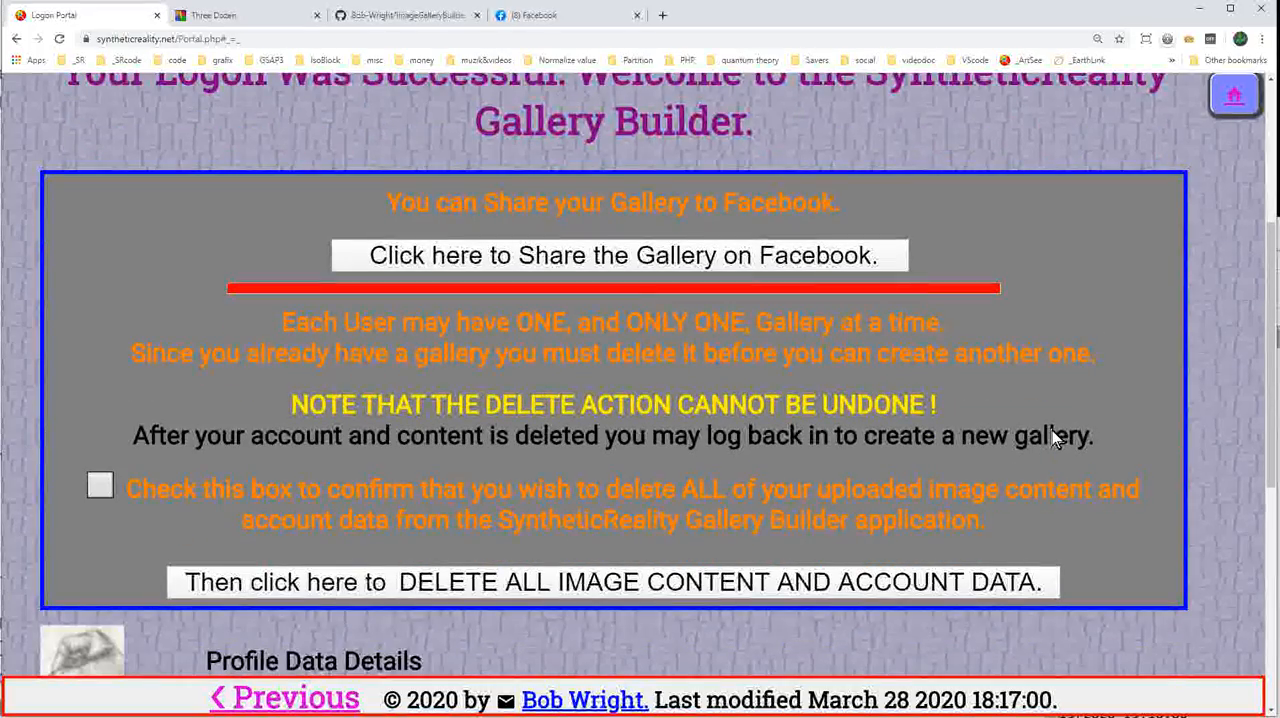
{"action": "scroll", "coordinate": [1052, 431], "scroll_direction": "down", "scroll_amount": 6}
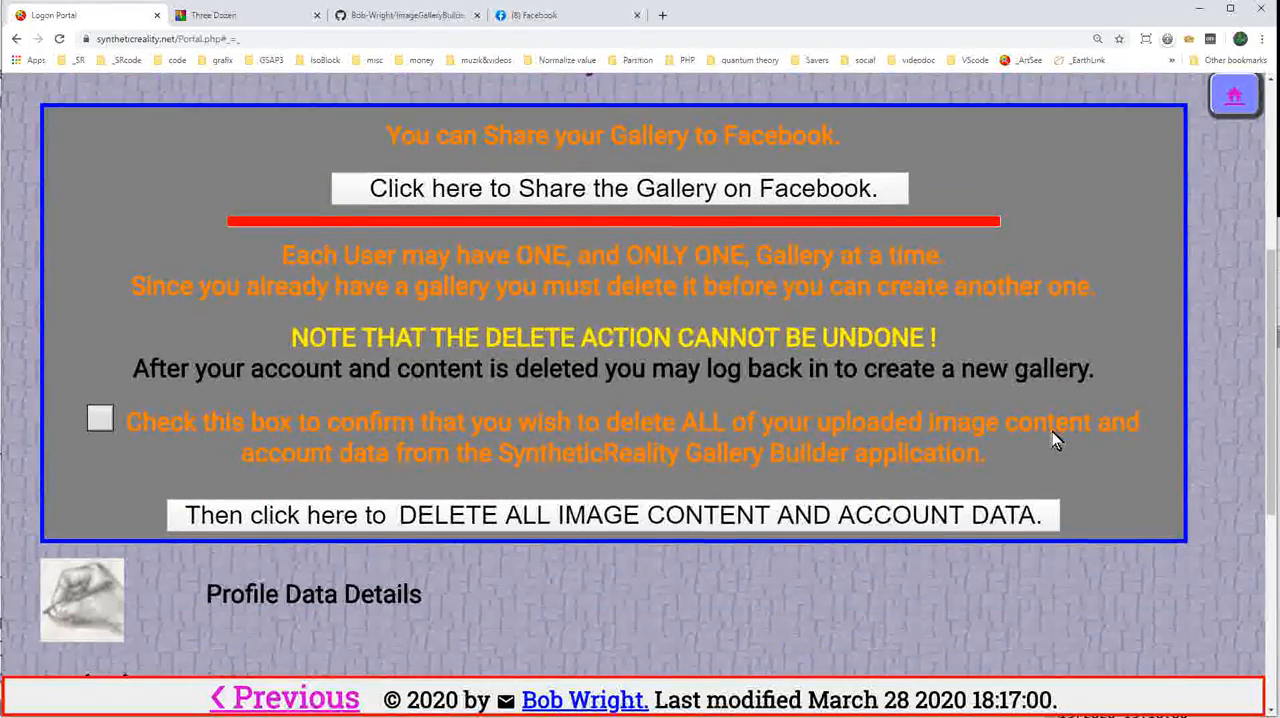
{"action": "scroll", "coordinate": [1052, 443], "scroll_direction": "down", "scroll_amount": 2}
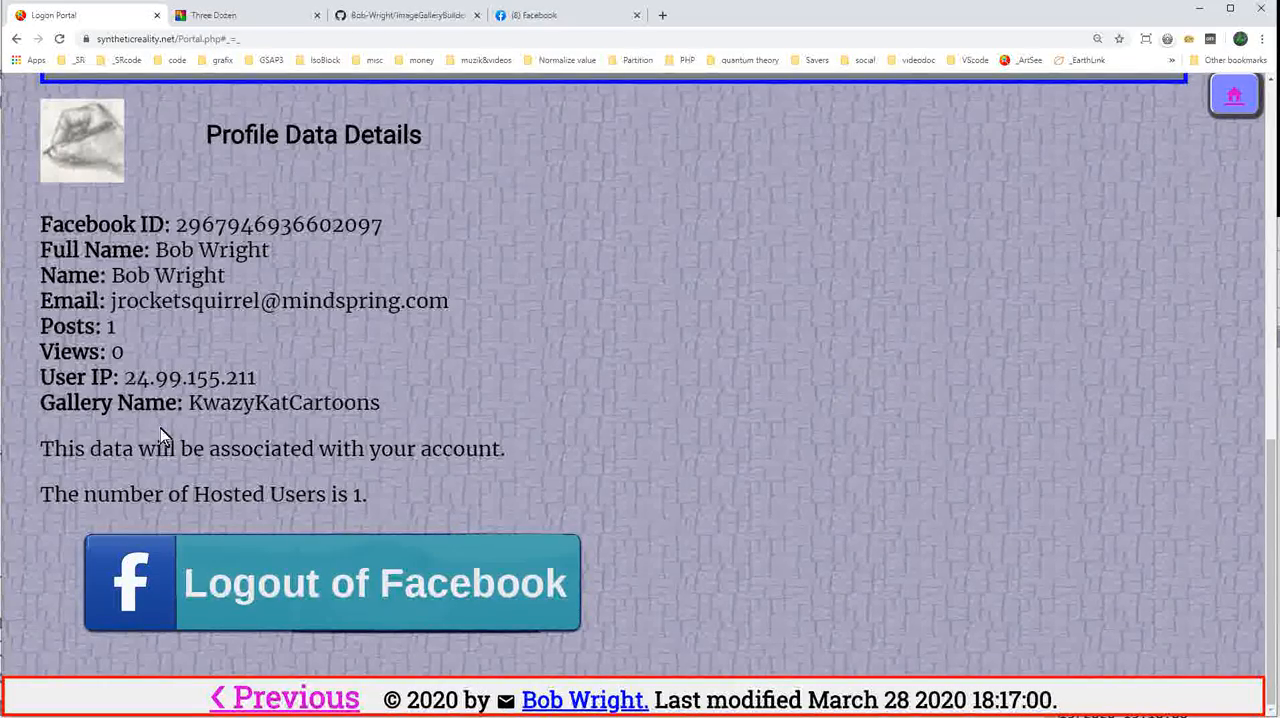
{"action": "scroll", "coordinate": [725, 530], "scroll_direction": "up", "scroll_amount": 8}
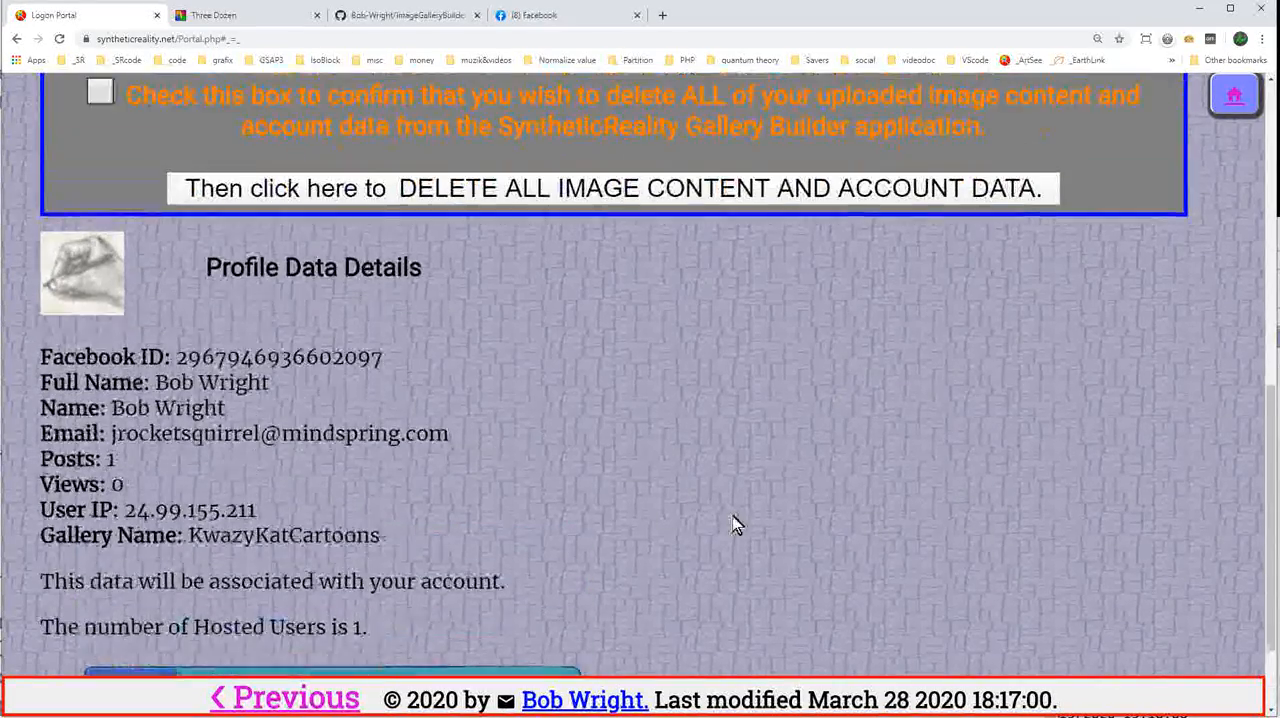
{"action": "scroll", "coordinate": [870, 547], "scroll_direction": "up", "scroll_amount": 1}
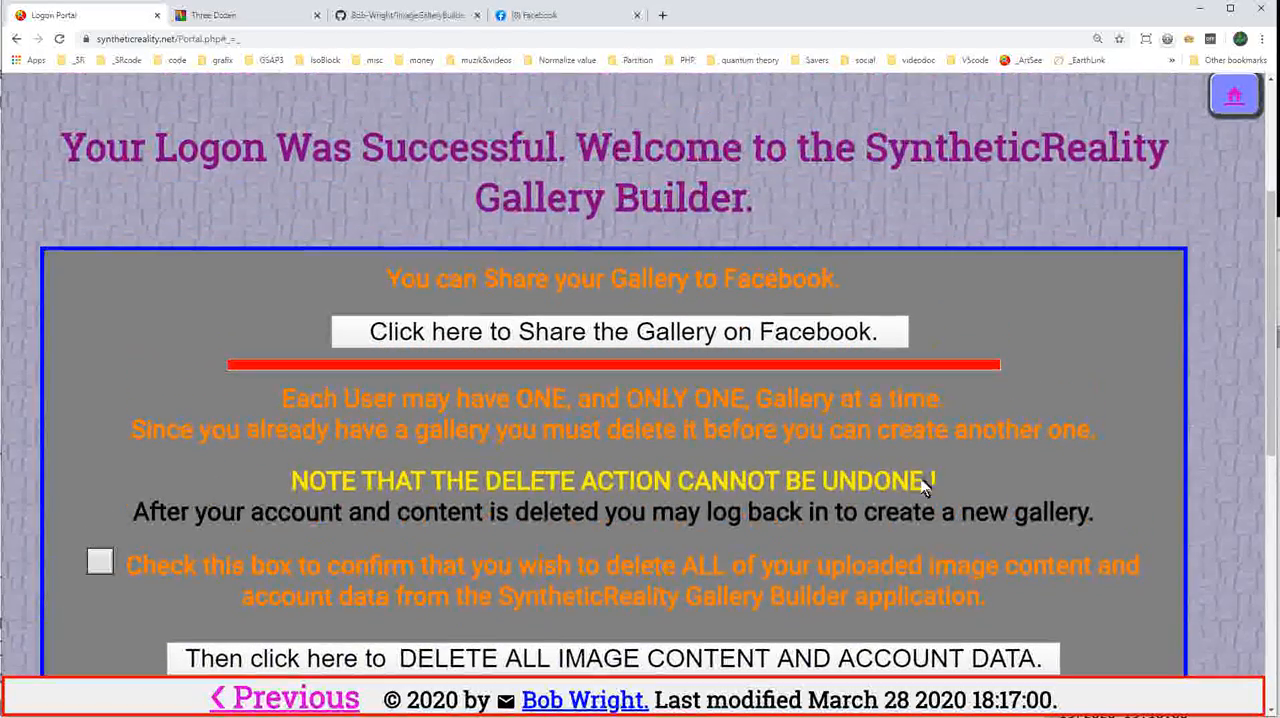
Confirm the deletion of the existing gallery and delete all its image content and account data.
{"action": "scroll", "coordinate": [711, 365], "scroll_direction": "down", "scroll_amount": 1}
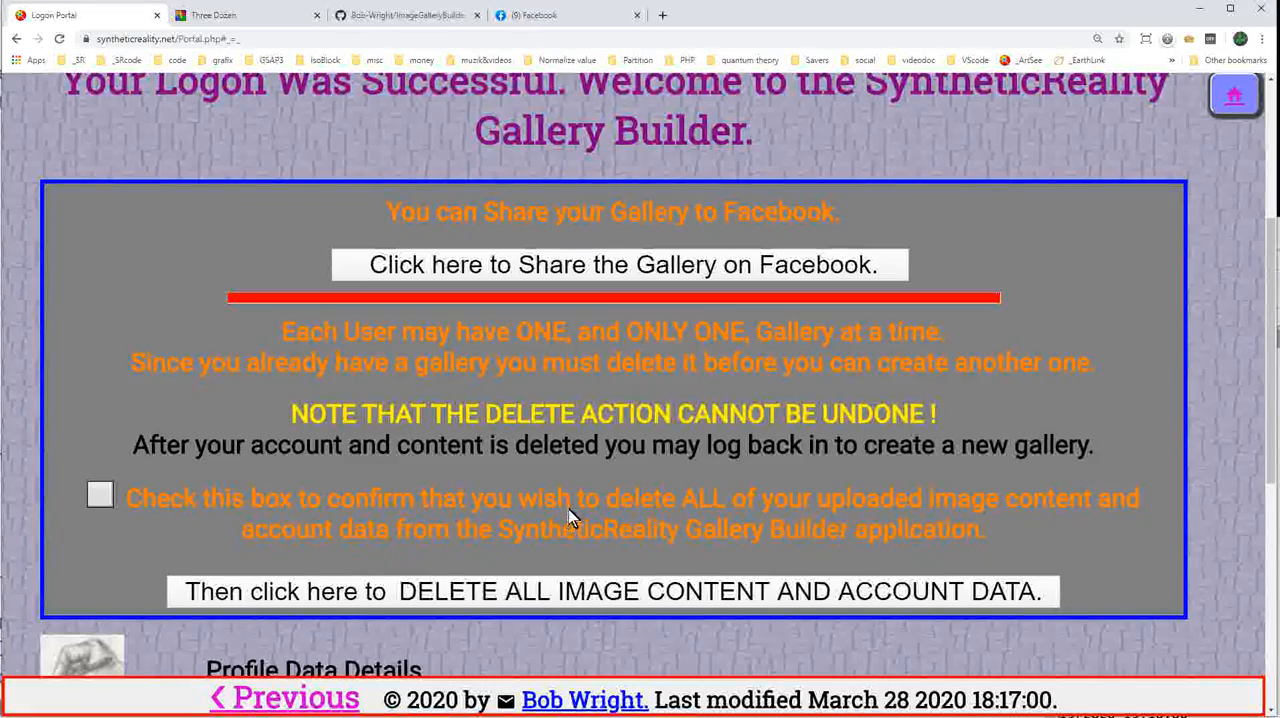
{"action": "scroll", "coordinate": [557, 506], "scroll_direction": "down", "scroll_amount": 1}
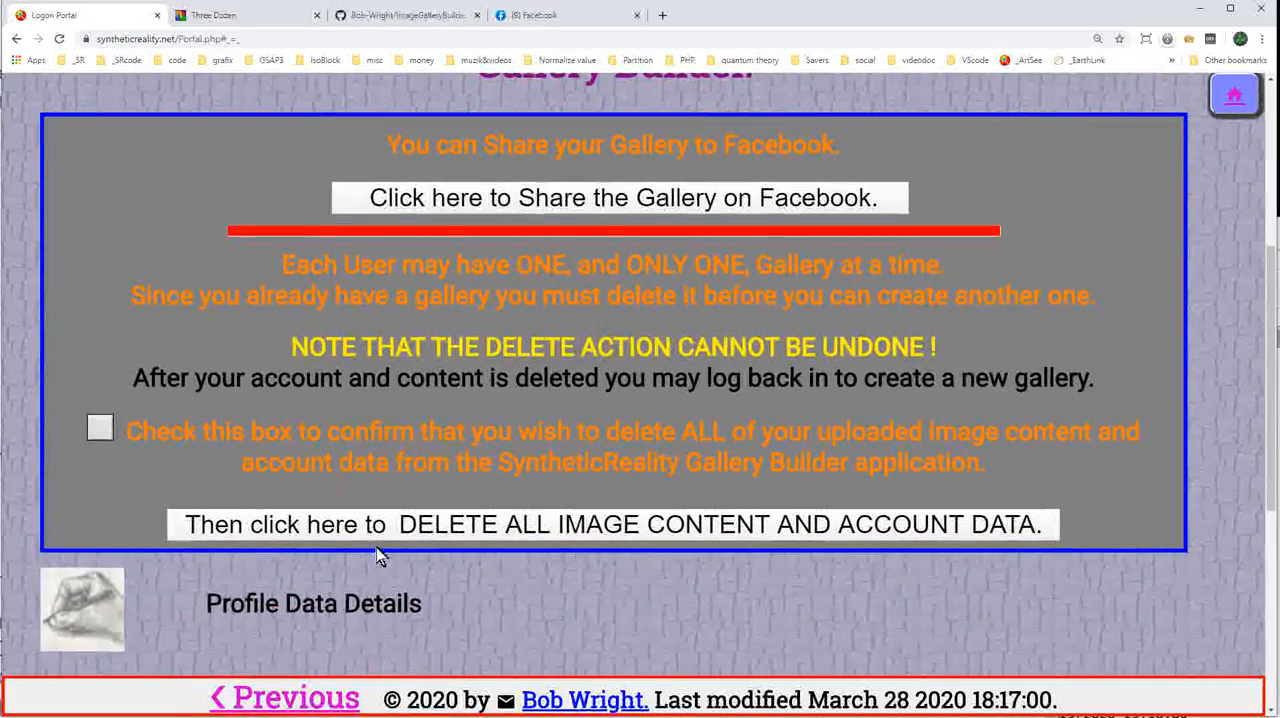
{"action": "left_click", "coordinate": [100, 430]}
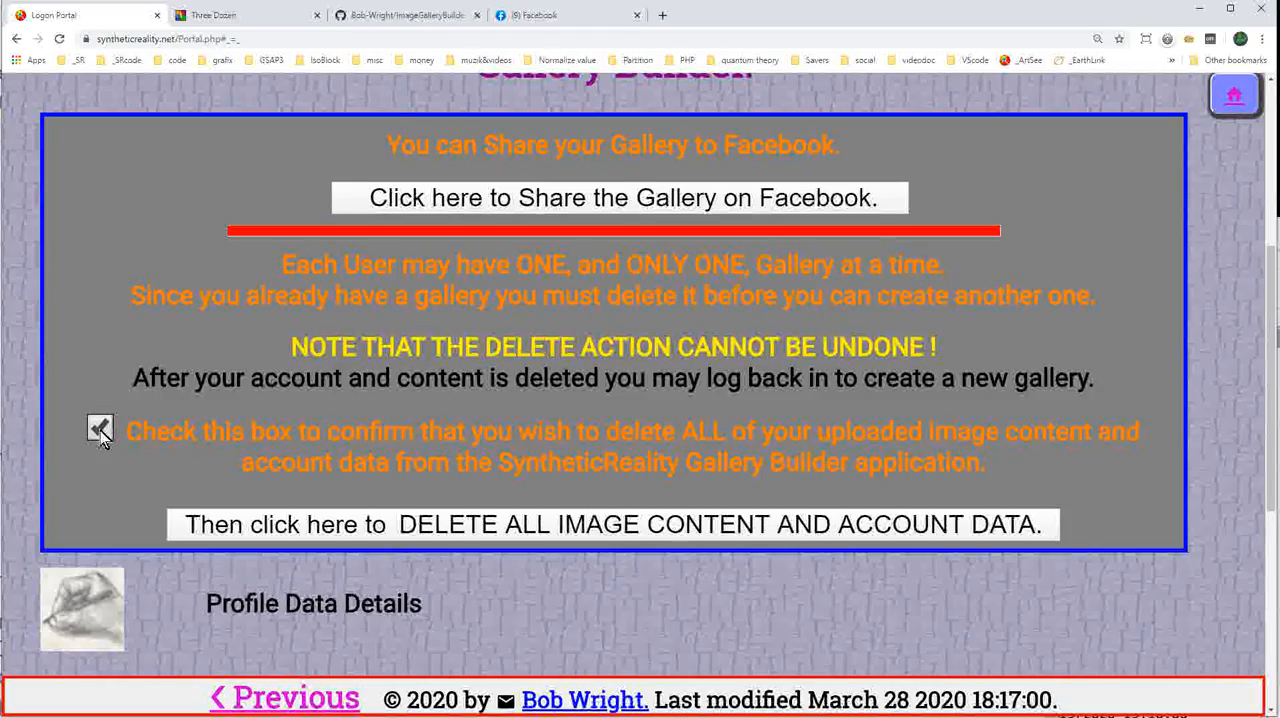
{"action": "left_click", "coordinate": [589, 534]}
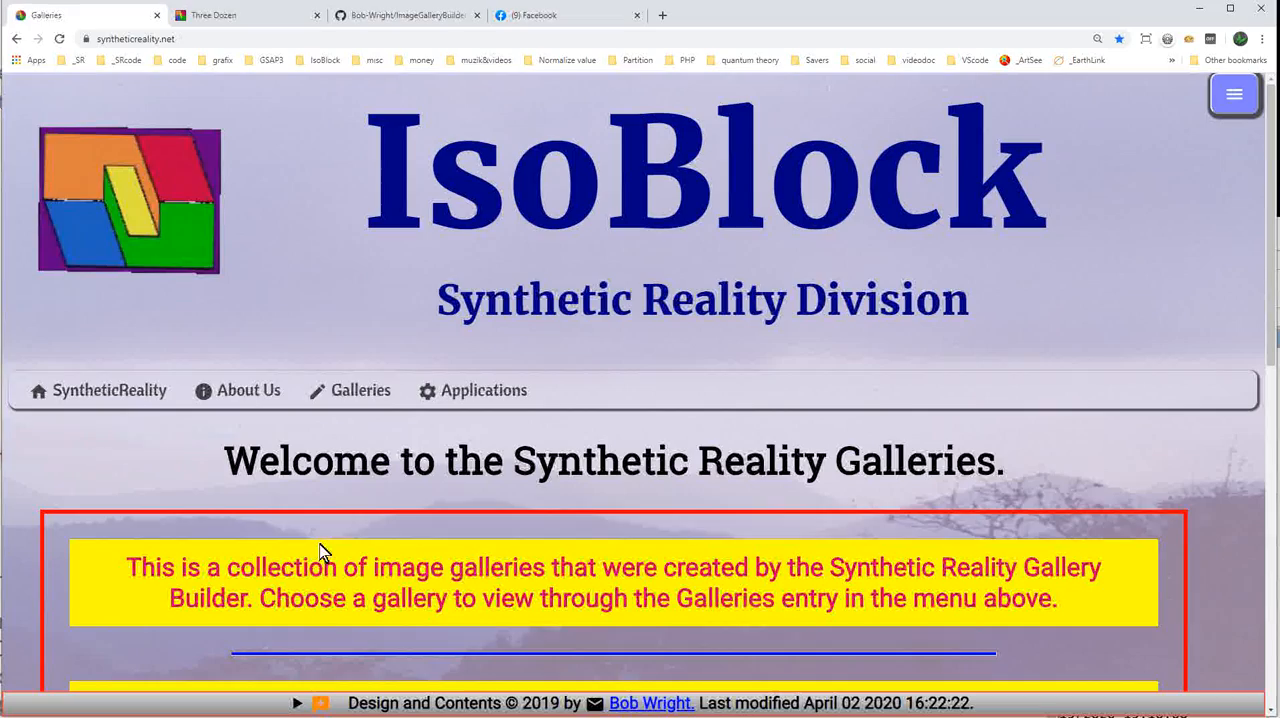
Reopen the Gallery Builder application from the Synthetic Reality Galleries home page.
{"action": "scroll", "coordinate": [595, 468], "scroll_direction": "down", "scroll_amount": 1}
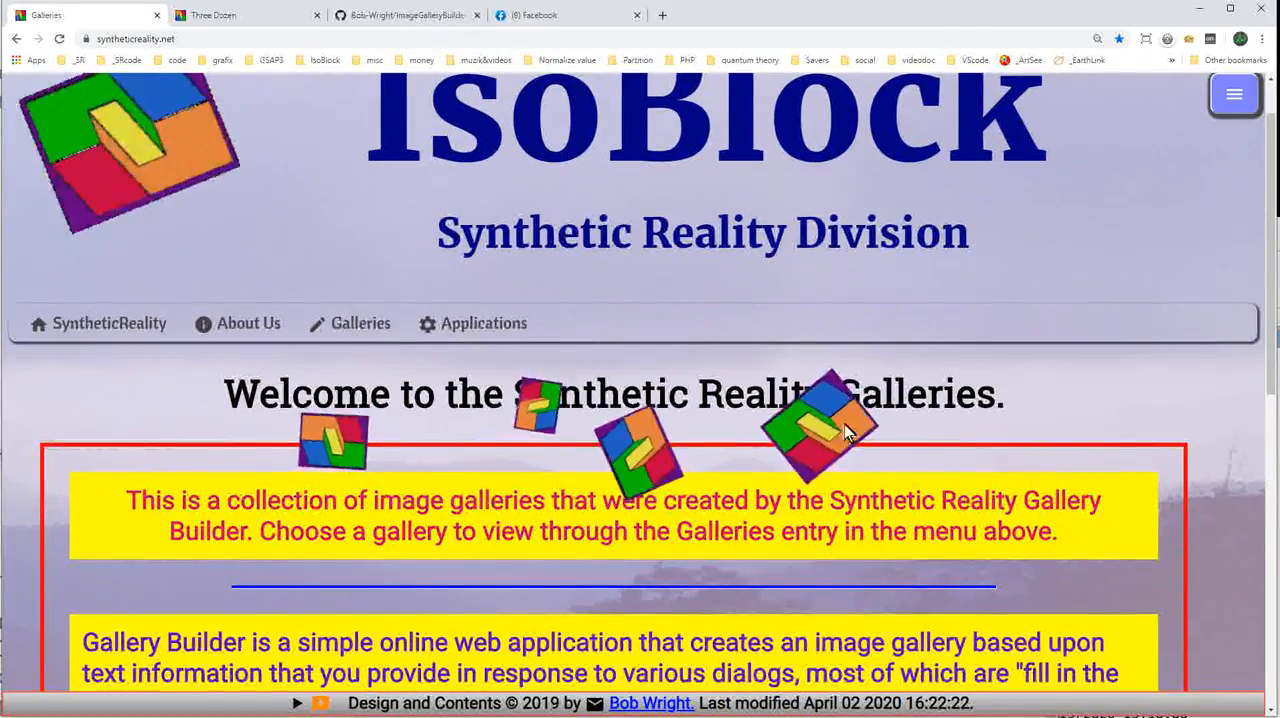
{"action": "mouse_move", "coordinate": [486, 335]}
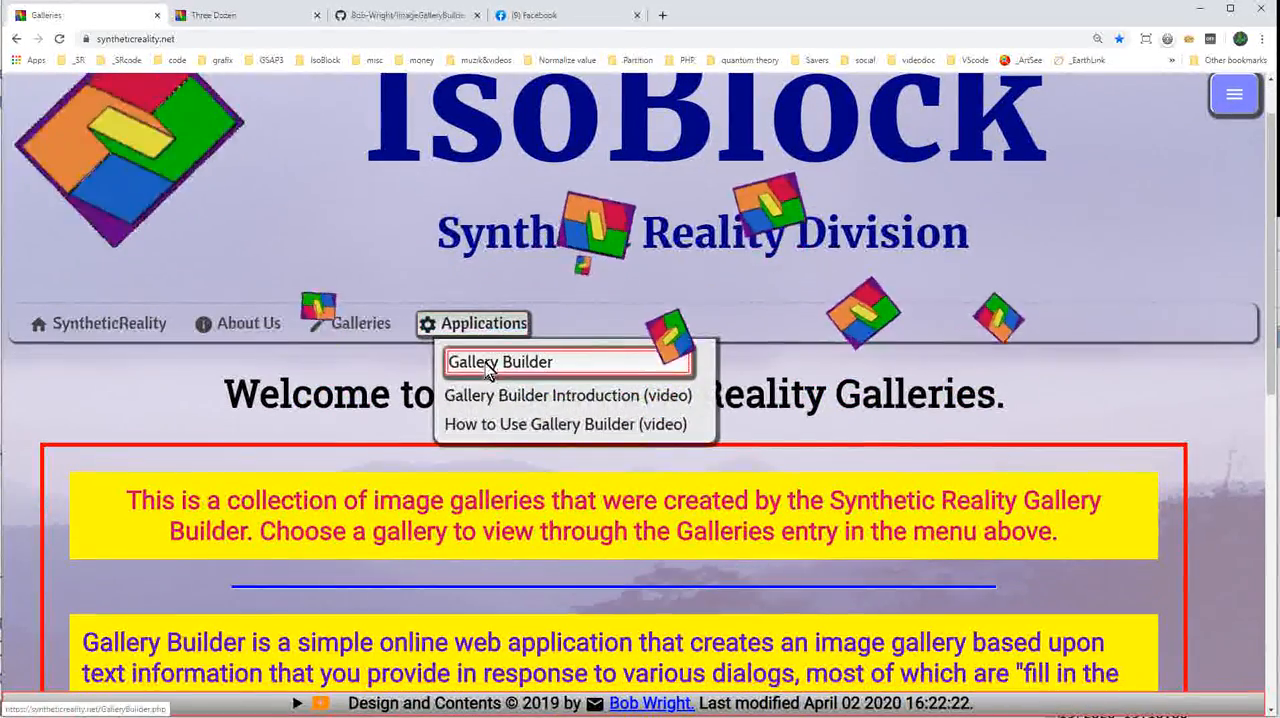
{"action": "left_click", "coordinate": [485, 365]}
Continue past the Gallery Builder introduction to the Logon Portal and log in with the Facebook account.
{"action": "scroll", "coordinate": [610, 388], "scroll_direction": "down", "scroll_amount": 5}
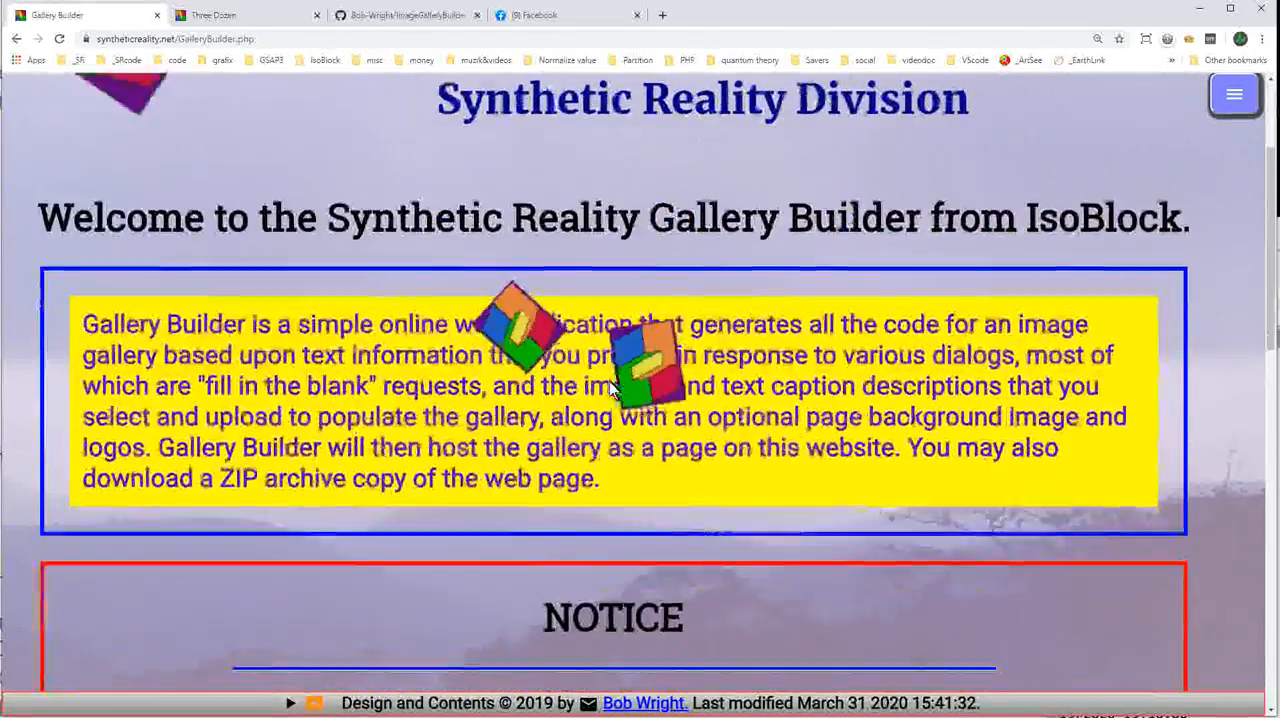
{"action": "scroll", "coordinate": [610, 388], "scroll_direction": "down", "scroll_amount": 8}
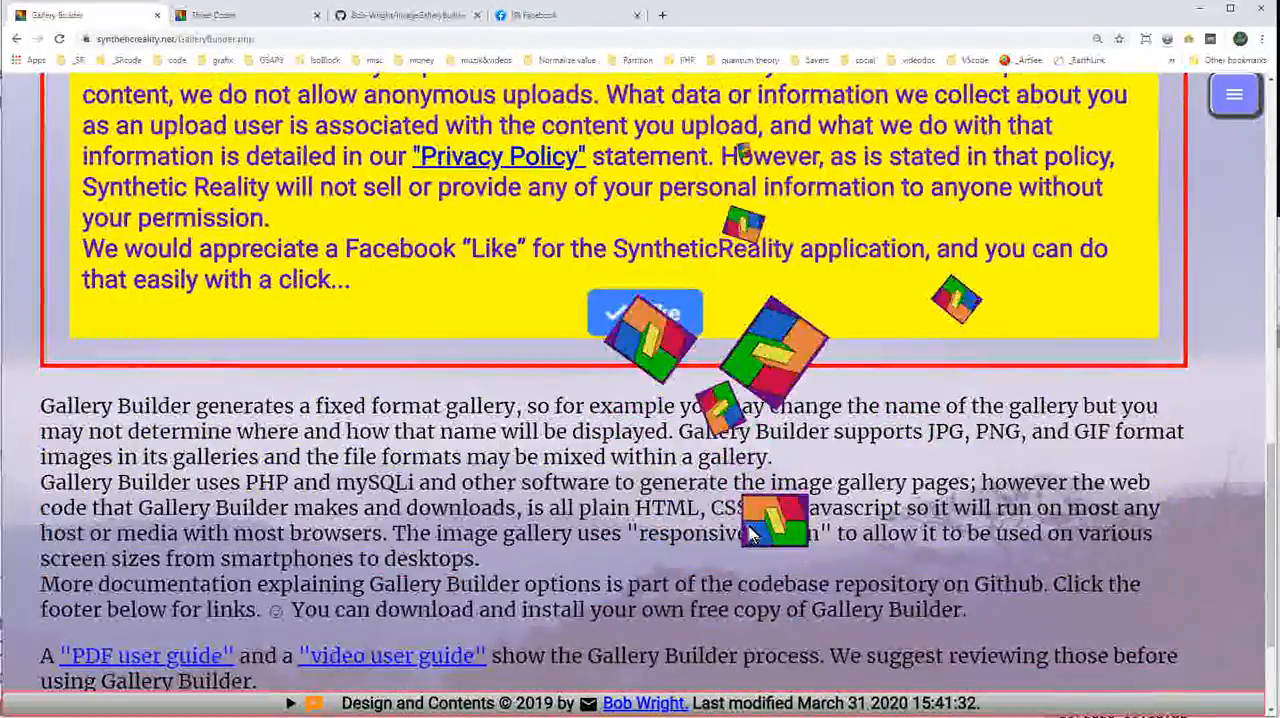
{"action": "scroll", "coordinate": [757, 540], "scroll_direction": "down", "scroll_amount": 2}
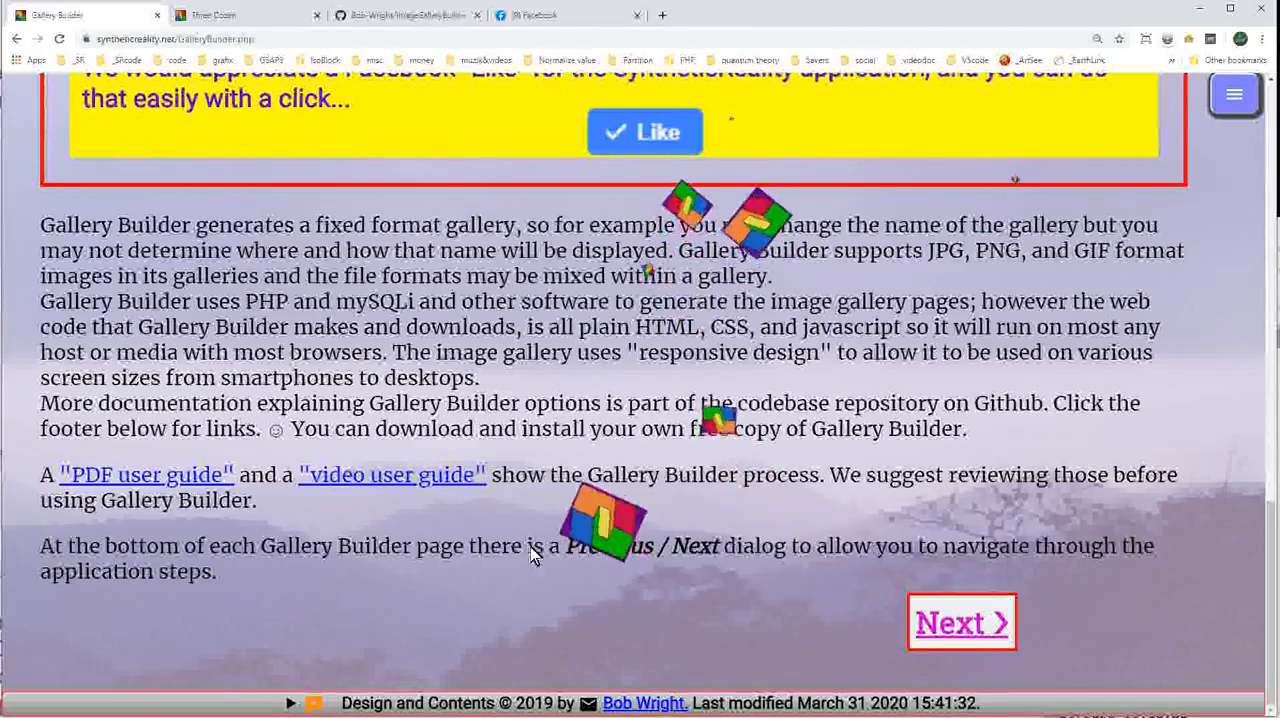
{"action": "left_click", "coordinate": [971, 621]}
{"action": "scroll", "coordinate": [802, 538], "scroll_direction": "down", "scroll_amount": 1}
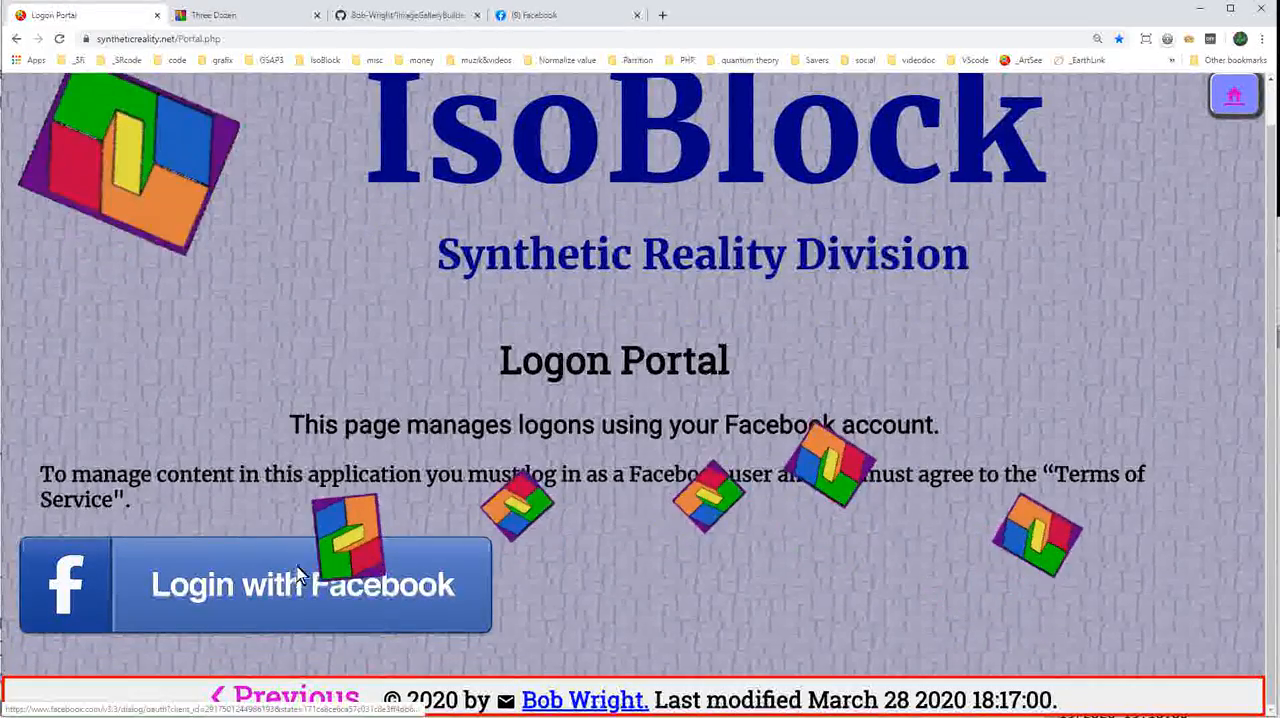
{"action": "left_click", "coordinate": [267, 580]}
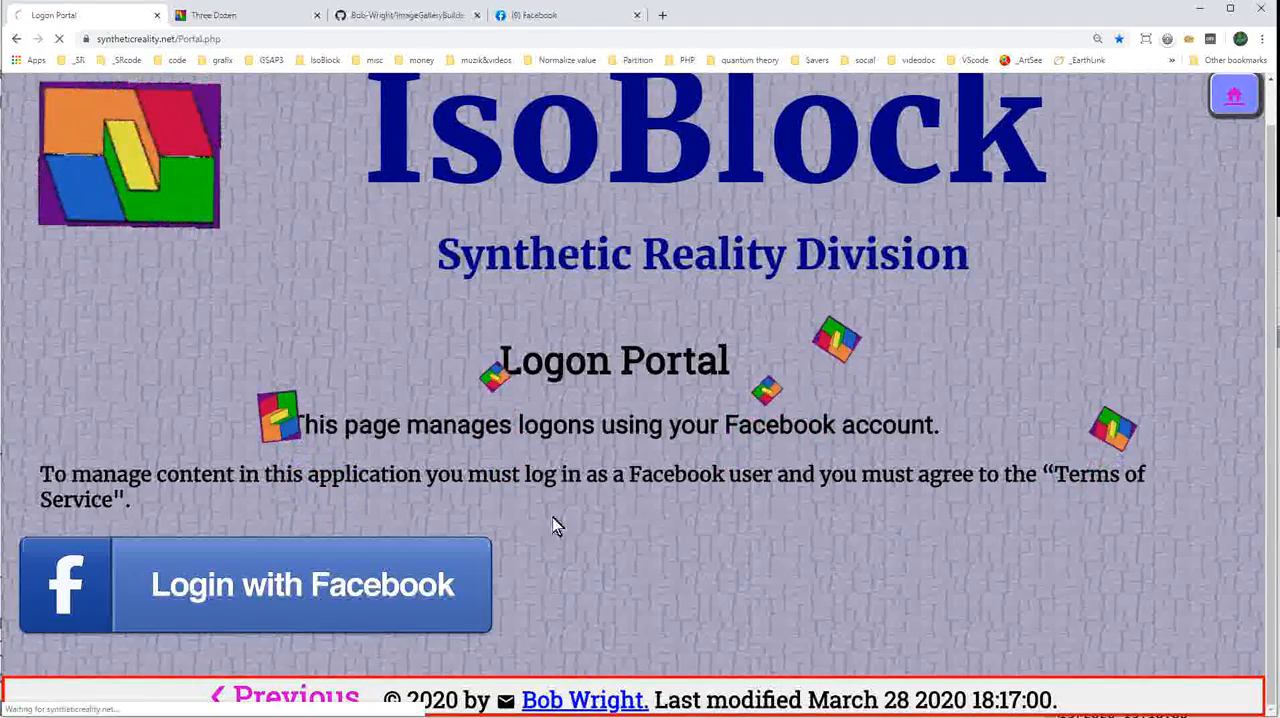
Check the profile data details on the portal page and continue to the Web Gallery Builder configuration page.
{"action": "scroll", "coordinate": [686, 497], "scroll_direction": "down", "scroll_amount": 2}
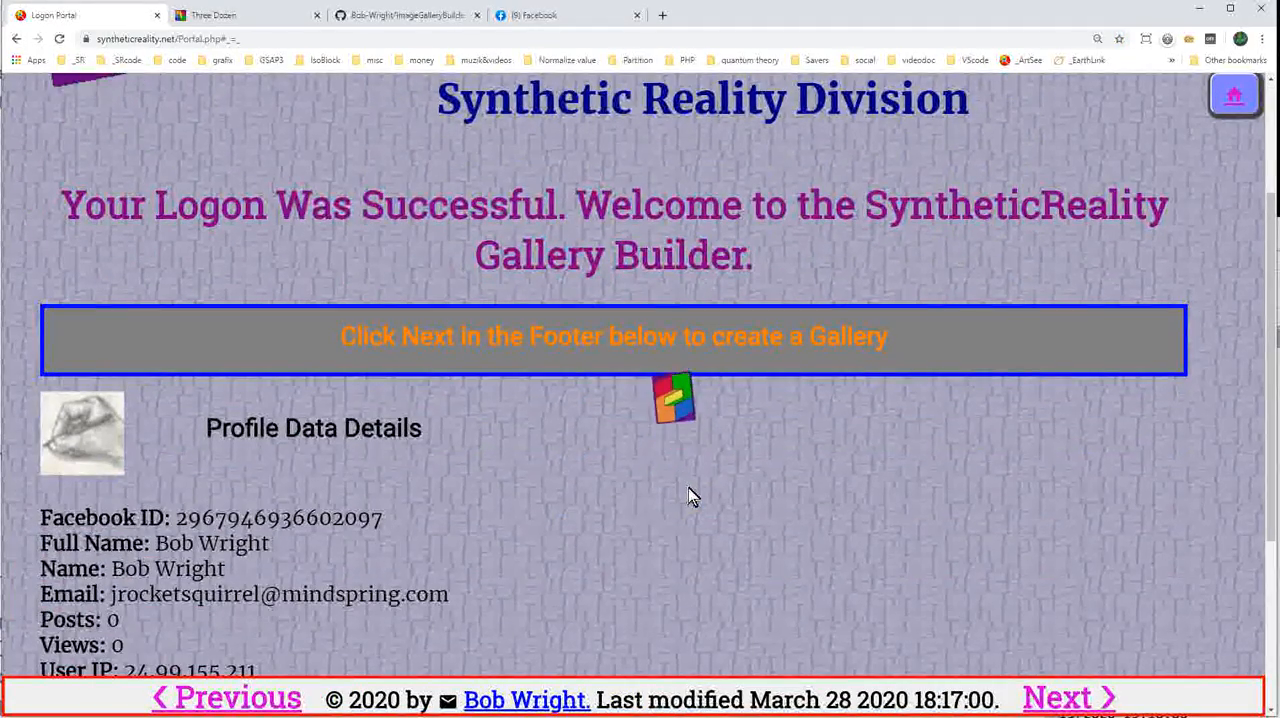
{"action": "scroll", "coordinate": [730, 486], "scroll_direction": "down", "scroll_amount": 2}
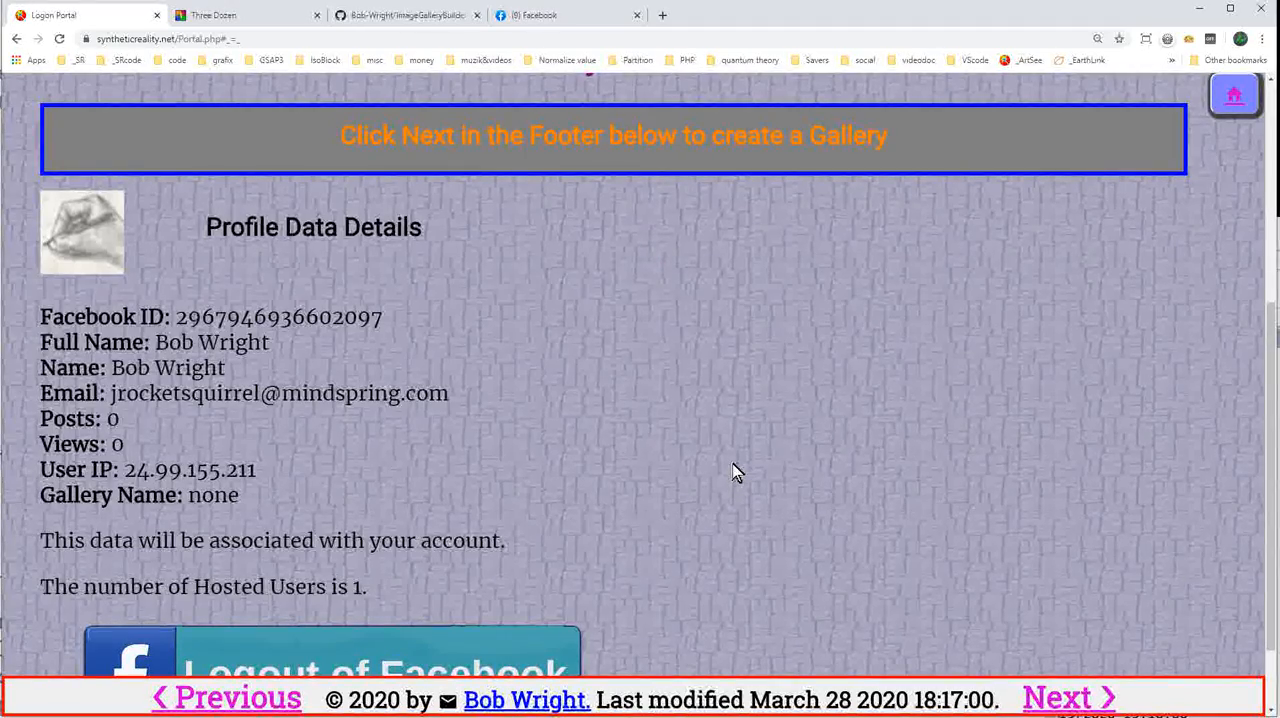
{"action": "scroll", "coordinate": [735, 472], "scroll_direction": "down", "scroll_amount": 1}
{"action": "scroll", "coordinate": [745, 465], "scroll_direction": "down", "scroll_amount": 1}
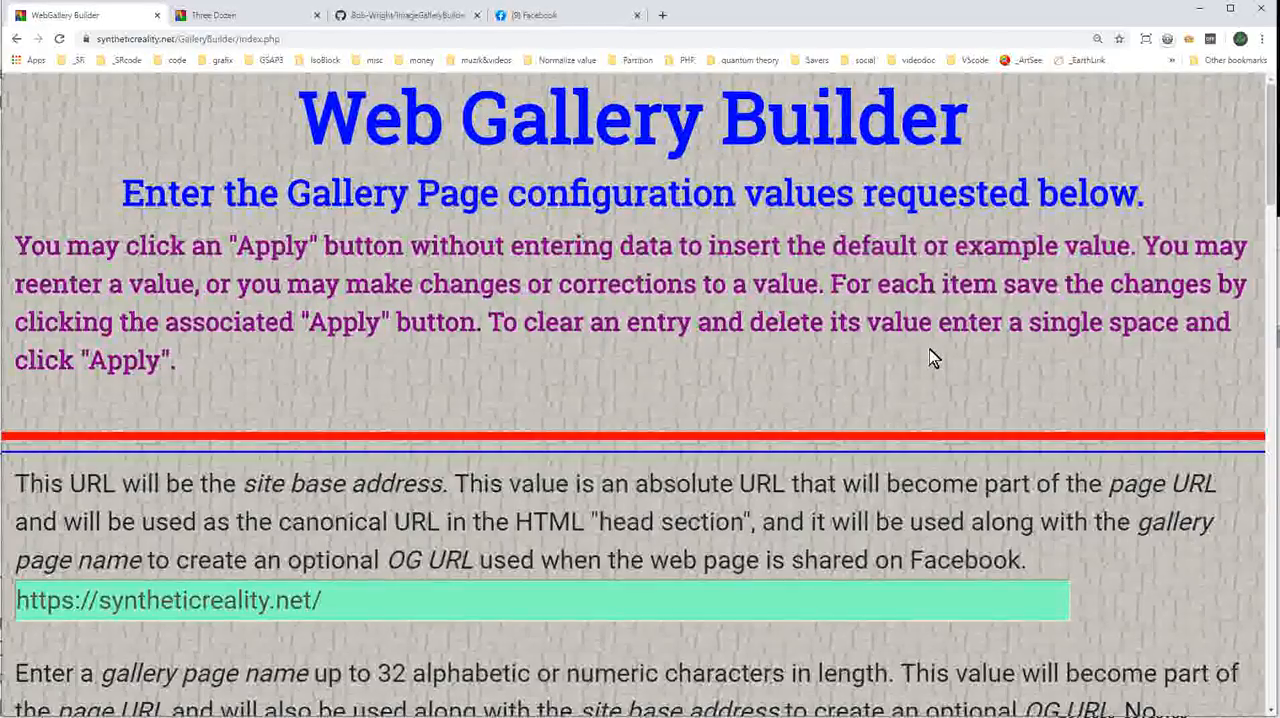
Set the gallery page name to KwazyKatCartoons and apply it.
{"action": "scroll", "coordinate": [929, 358], "scroll_direction": "down", "scroll_amount": 10}
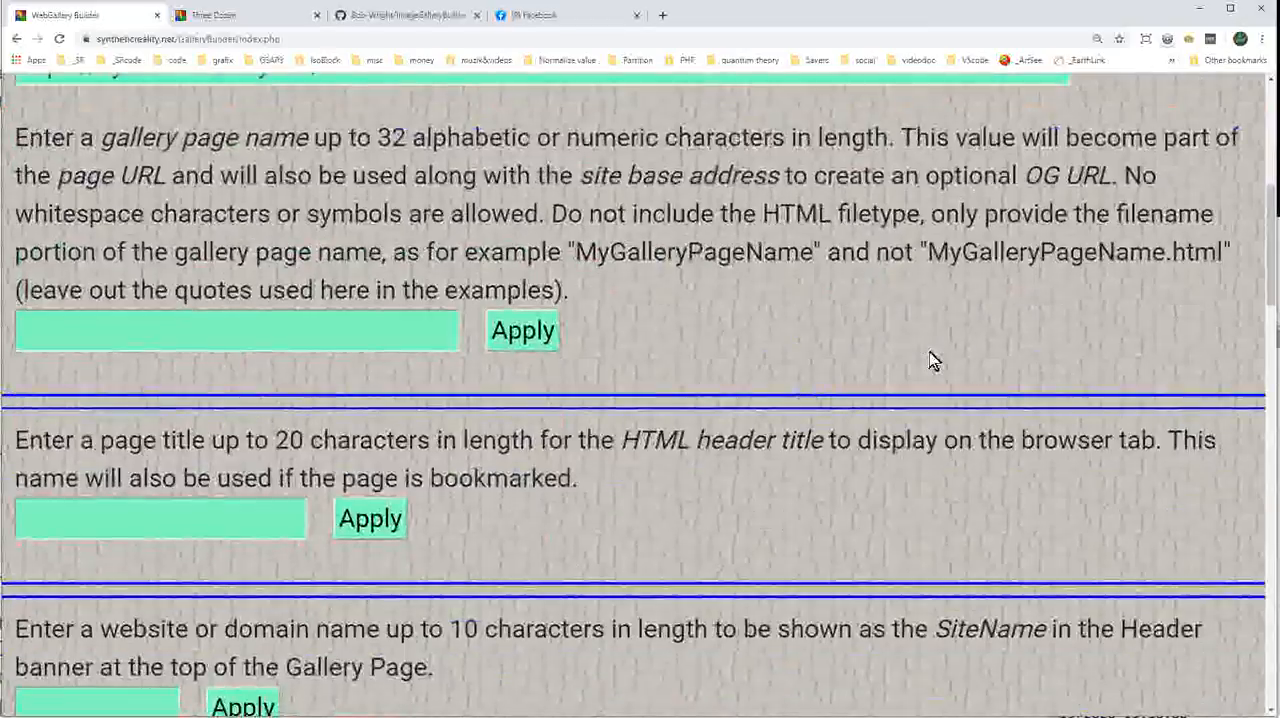
{"action": "scroll", "coordinate": [900, 378], "scroll_direction": "down", "scroll_amount": 10}
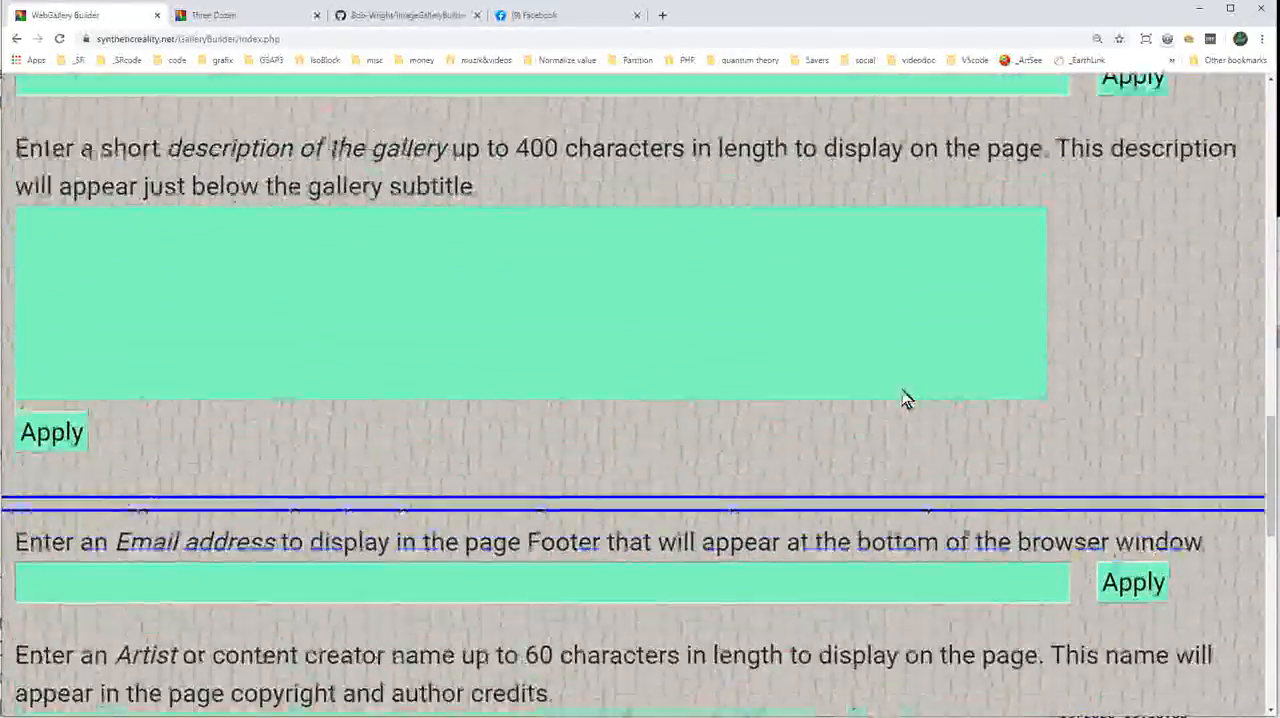
{"action": "scroll", "coordinate": [918, 410], "scroll_direction": "up", "scroll_amount": 15}
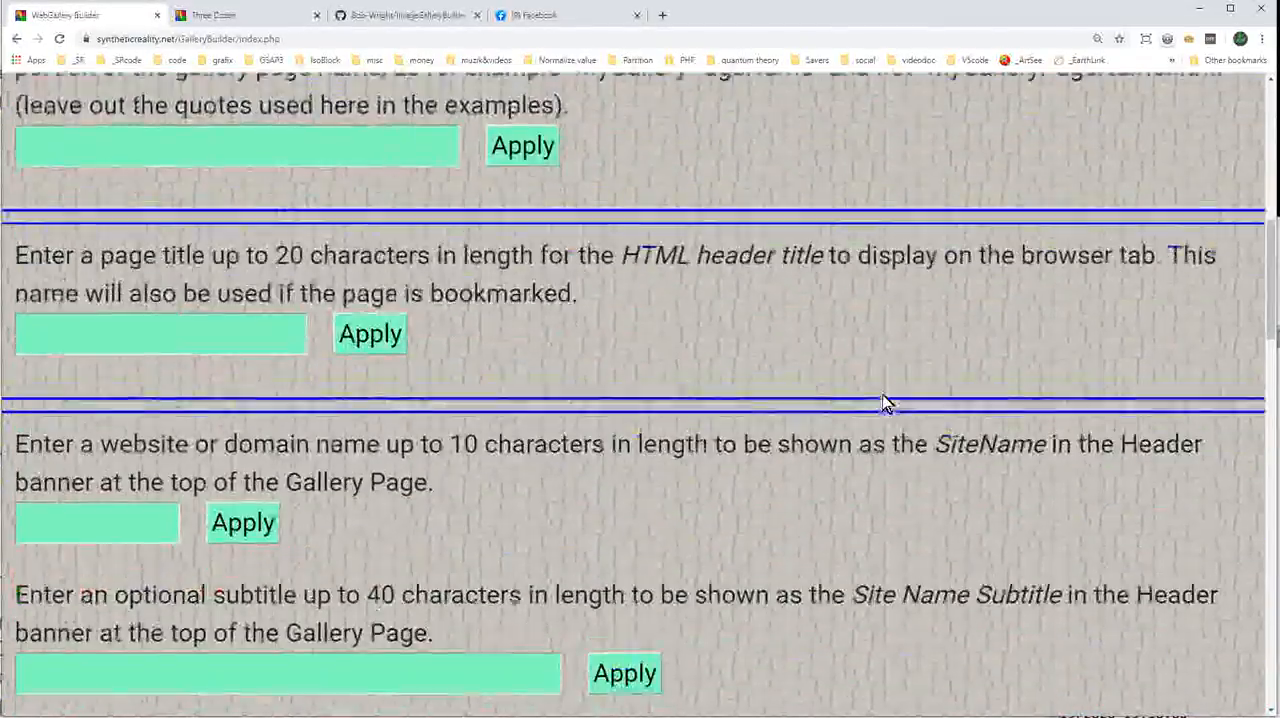
{"action": "scroll", "coordinate": [890, 410], "scroll_direction": "up", "scroll_amount": 3}
{"action": "scroll", "coordinate": [903, 417], "scroll_direction": "down", "scroll_amount": 4}
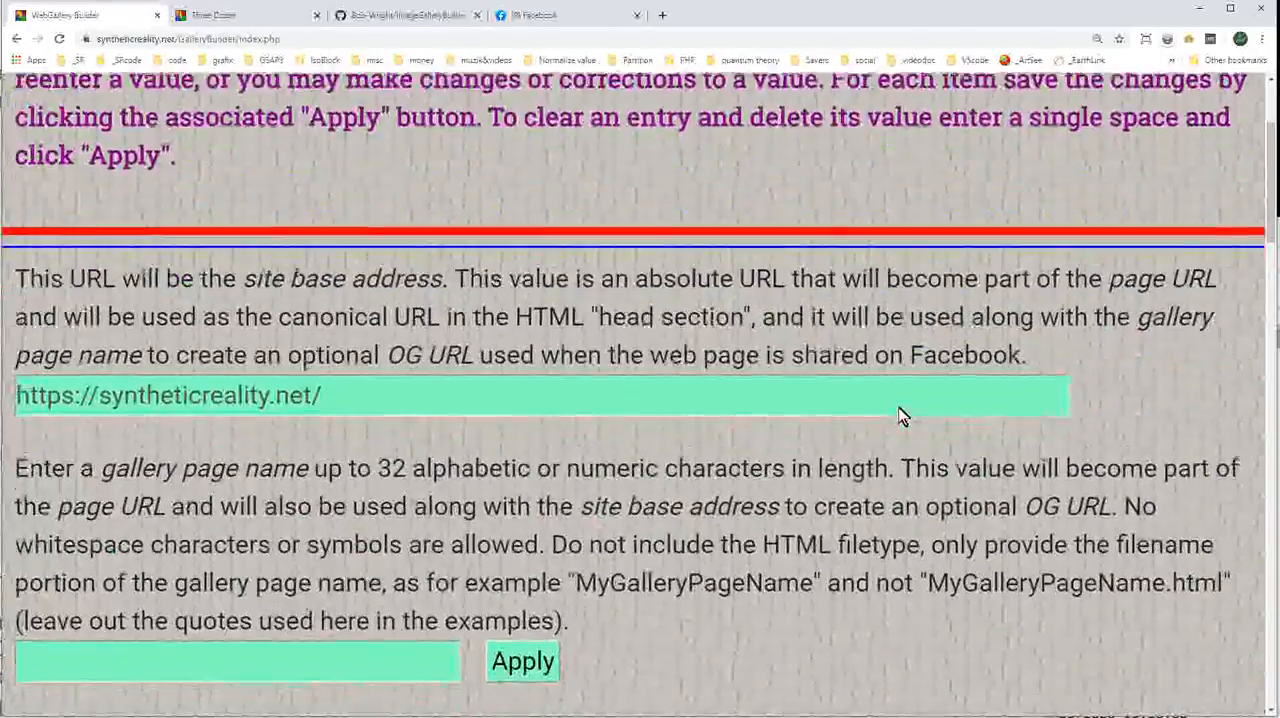
{"action": "scroll", "coordinate": [898, 410], "scroll_direction": "down", "scroll_amount": 1}
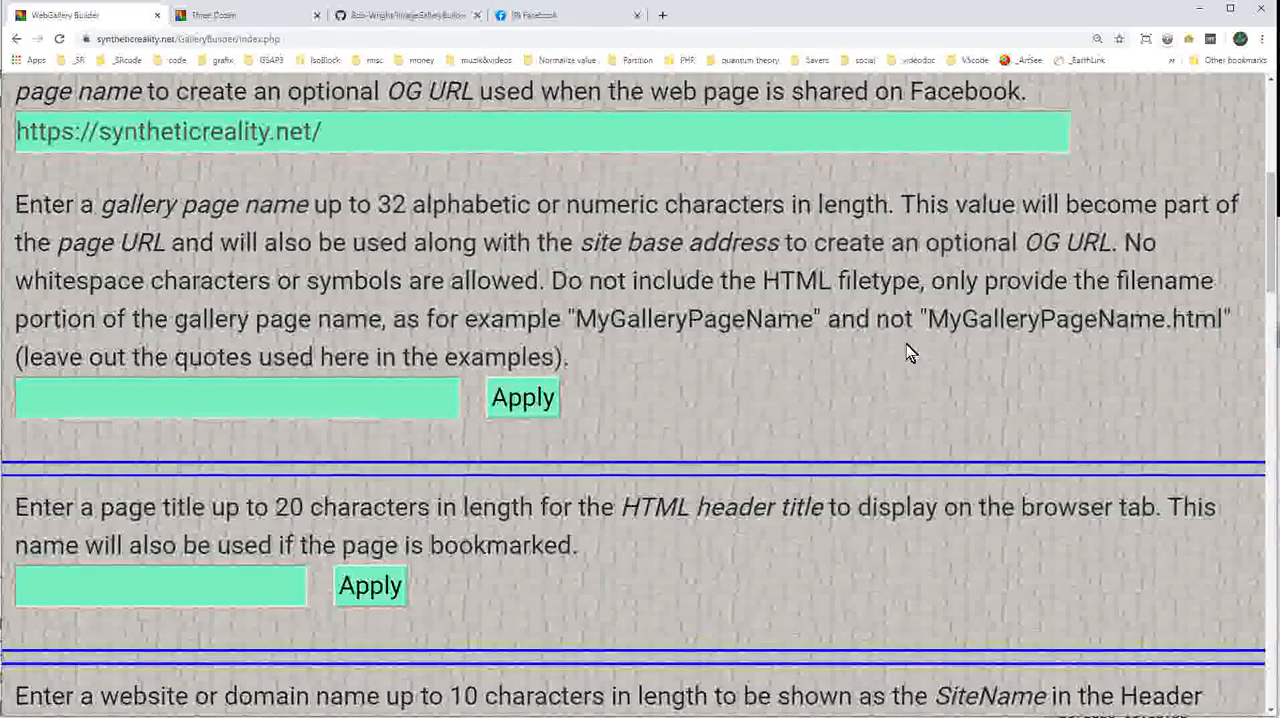
{"action": "left_click", "coordinate": [310, 408]}
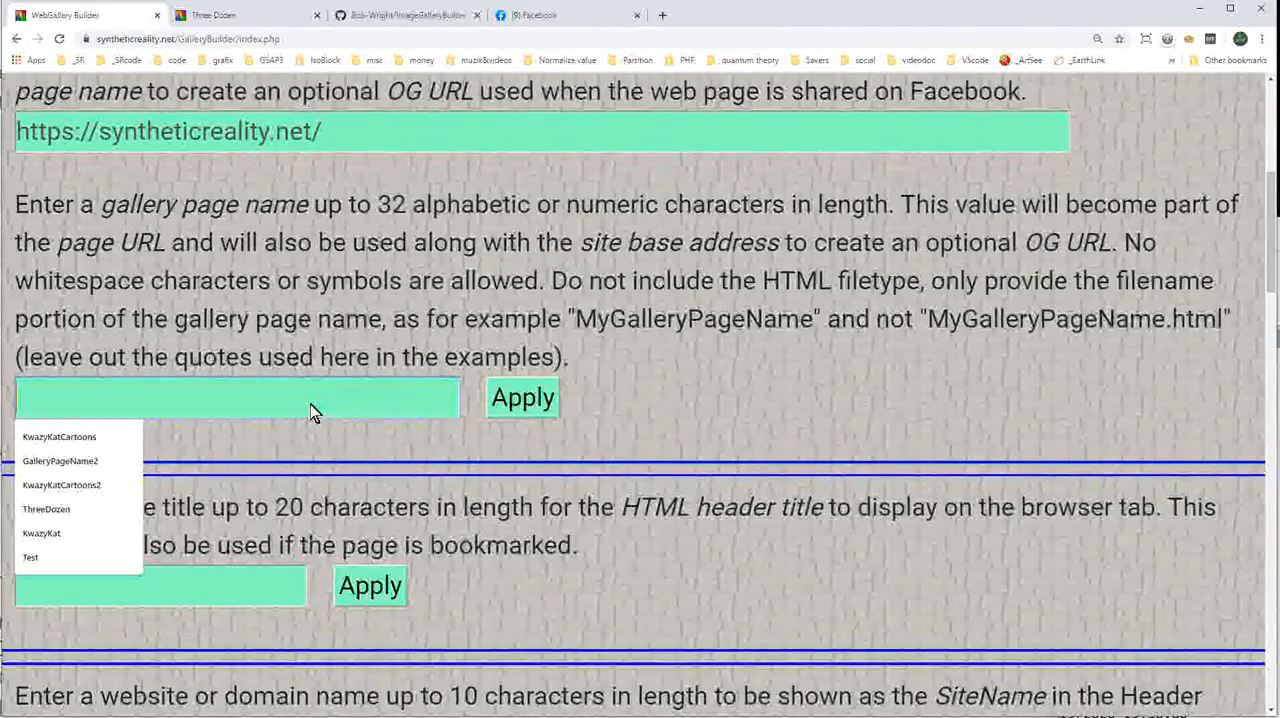
{"action": "left_click", "coordinate": [131, 440]}
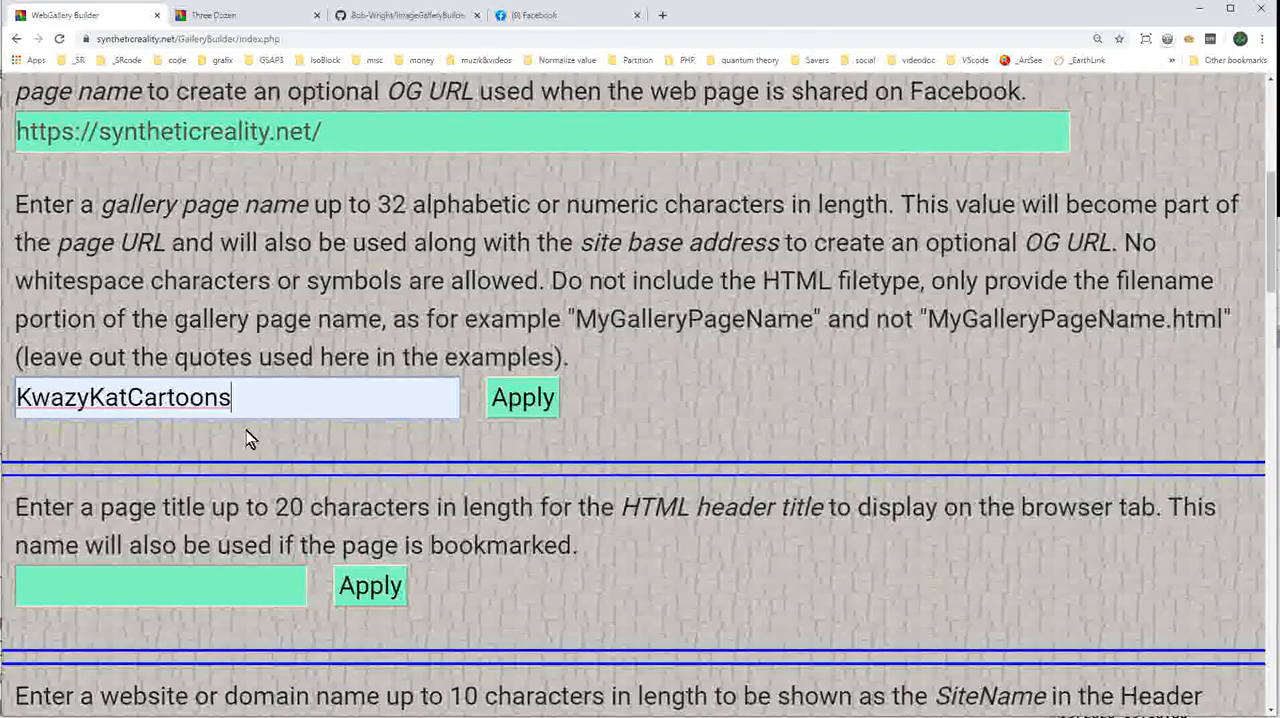
{"action": "left_click", "coordinate": [518, 412]}
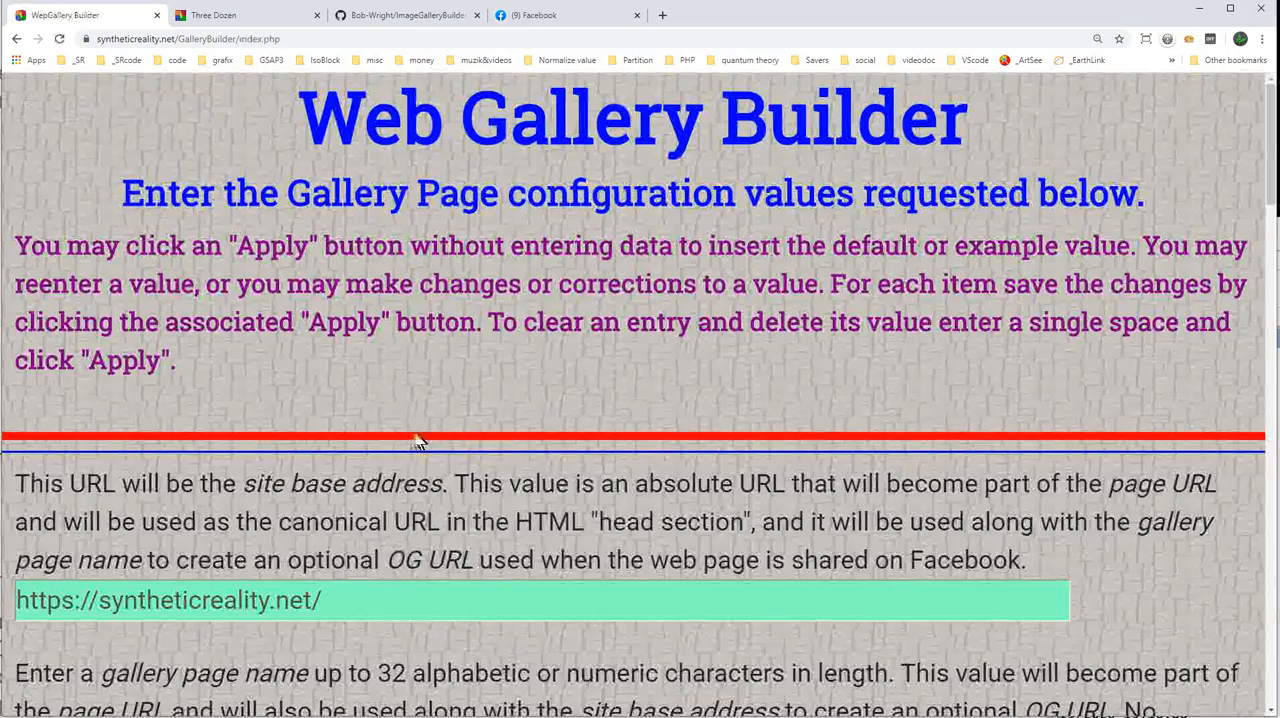
Set the HTML header title for the browser tab to Kwazy Kat Cartoons and apply it.
{"action": "scroll", "coordinate": [406, 433], "scroll_direction": "down", "scroll_amount": 5}
{"action": "scroll", "coordinate": [200, 420], "scroll_direction": "down", "scroll_amount": 2}
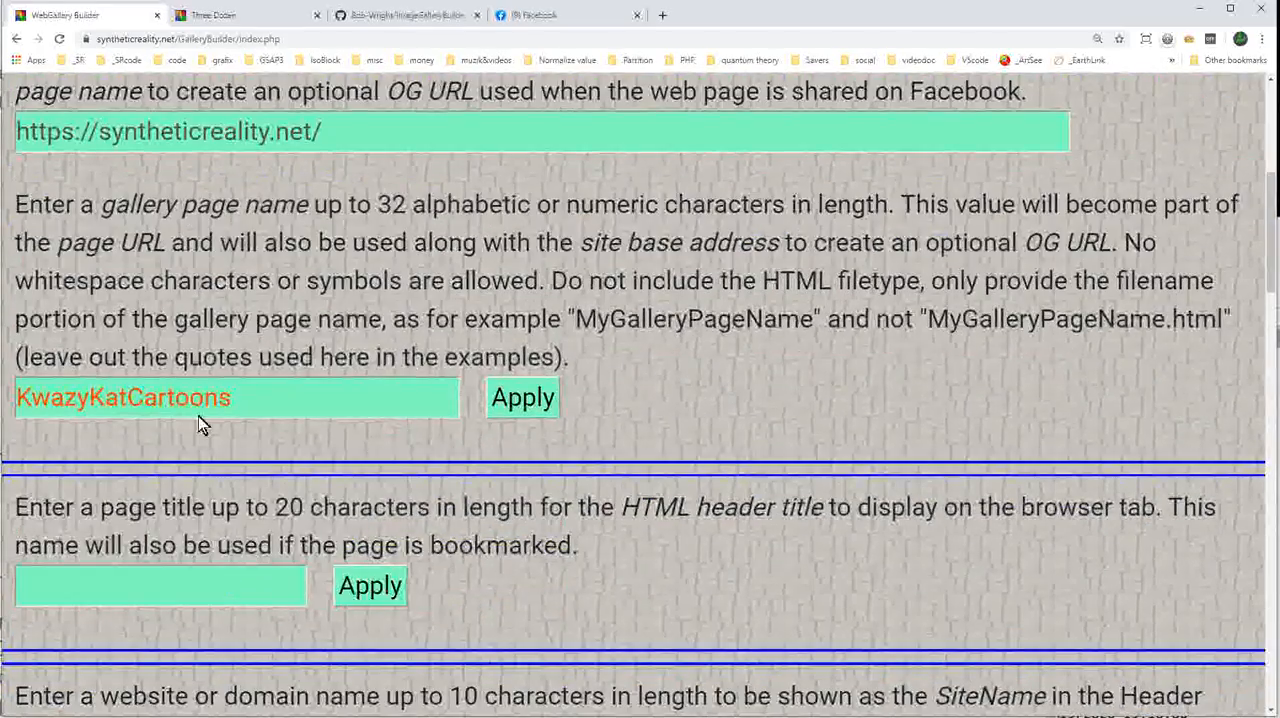
{"action": "scroll", "coordinate": [345, 420], "scroll_direction": "down", "scroll_amount": 3}
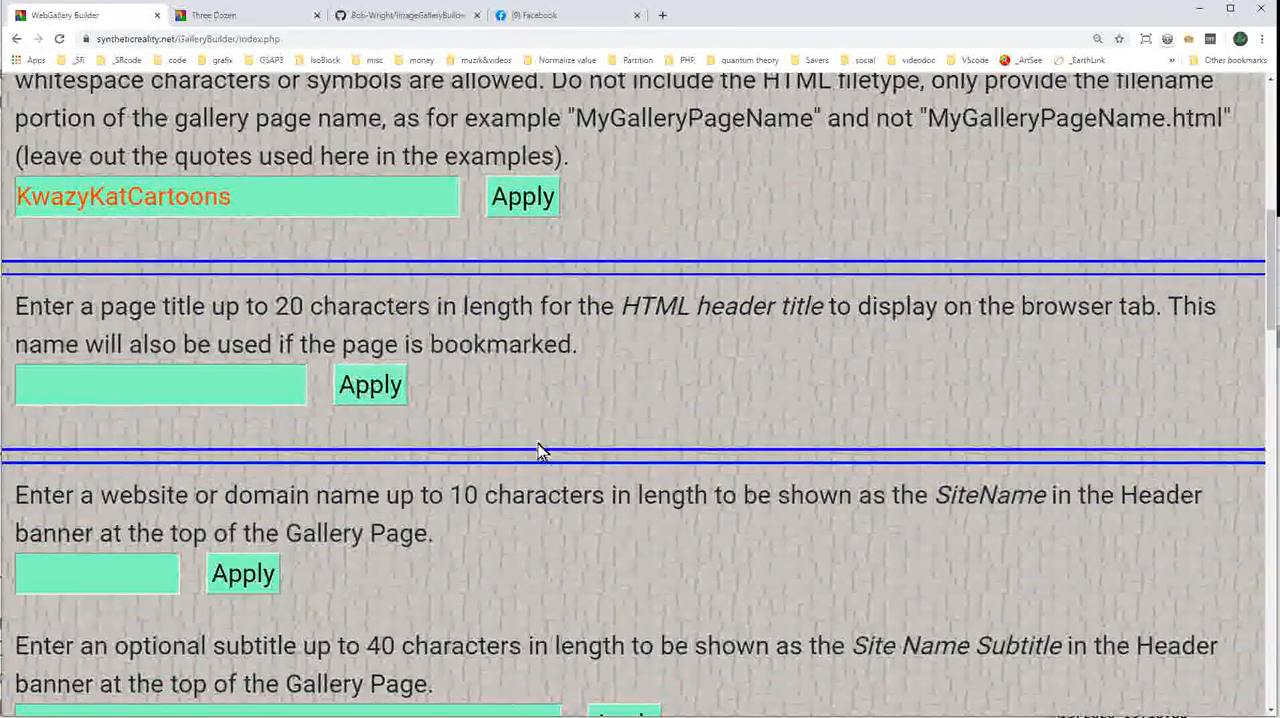
{"action": "left_click", "coordinate": [191, 385]}
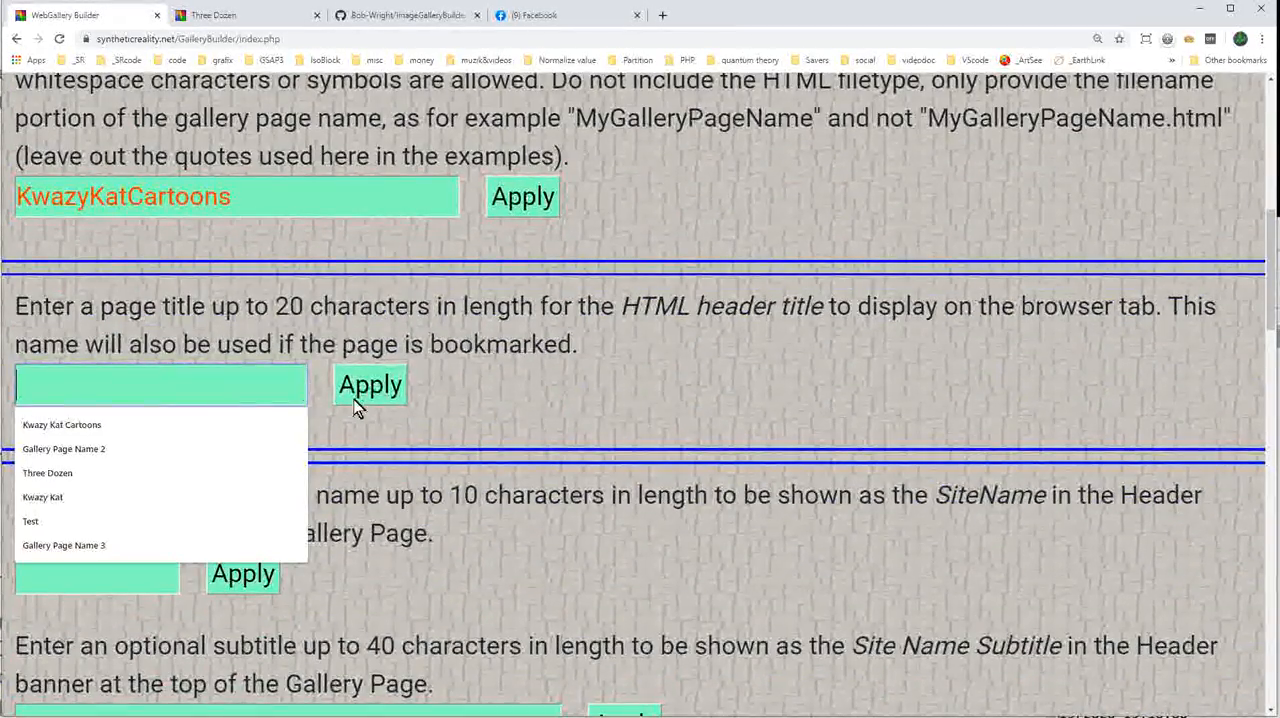
{"action": "left_click", "coordinate": [106, 427]}
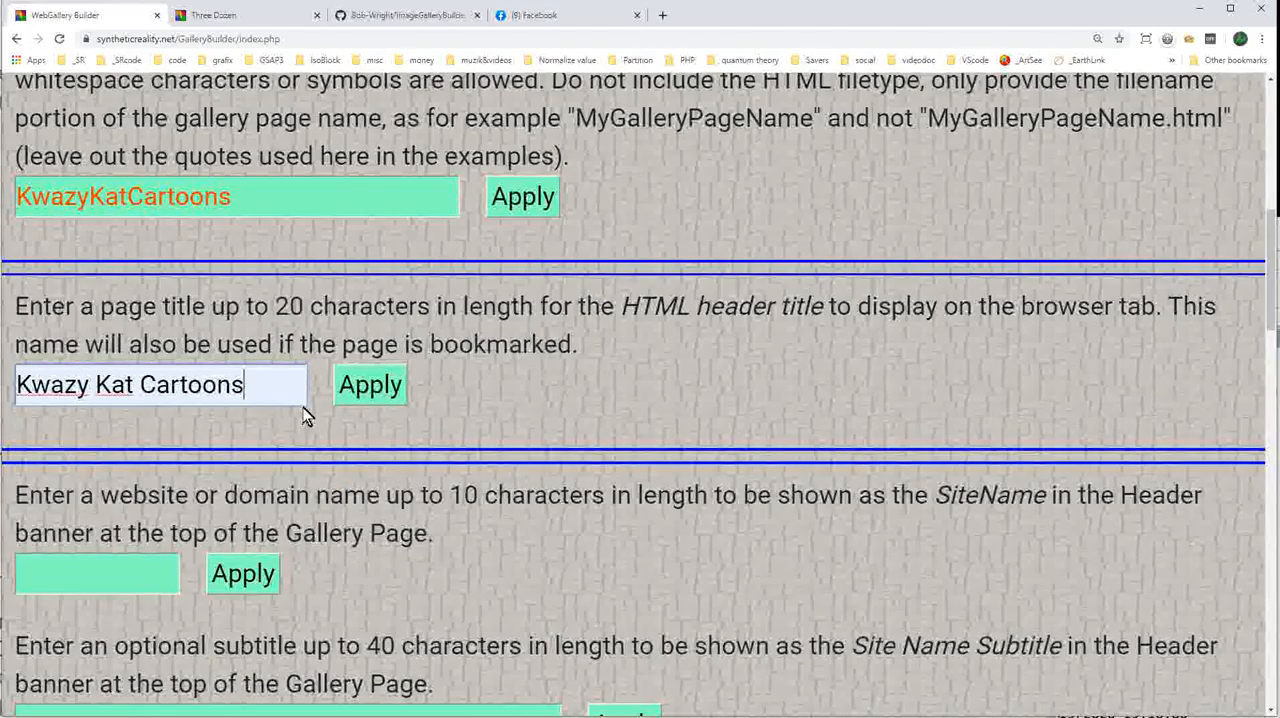
{"action": "left_click", "coordinate": [373, 389]}
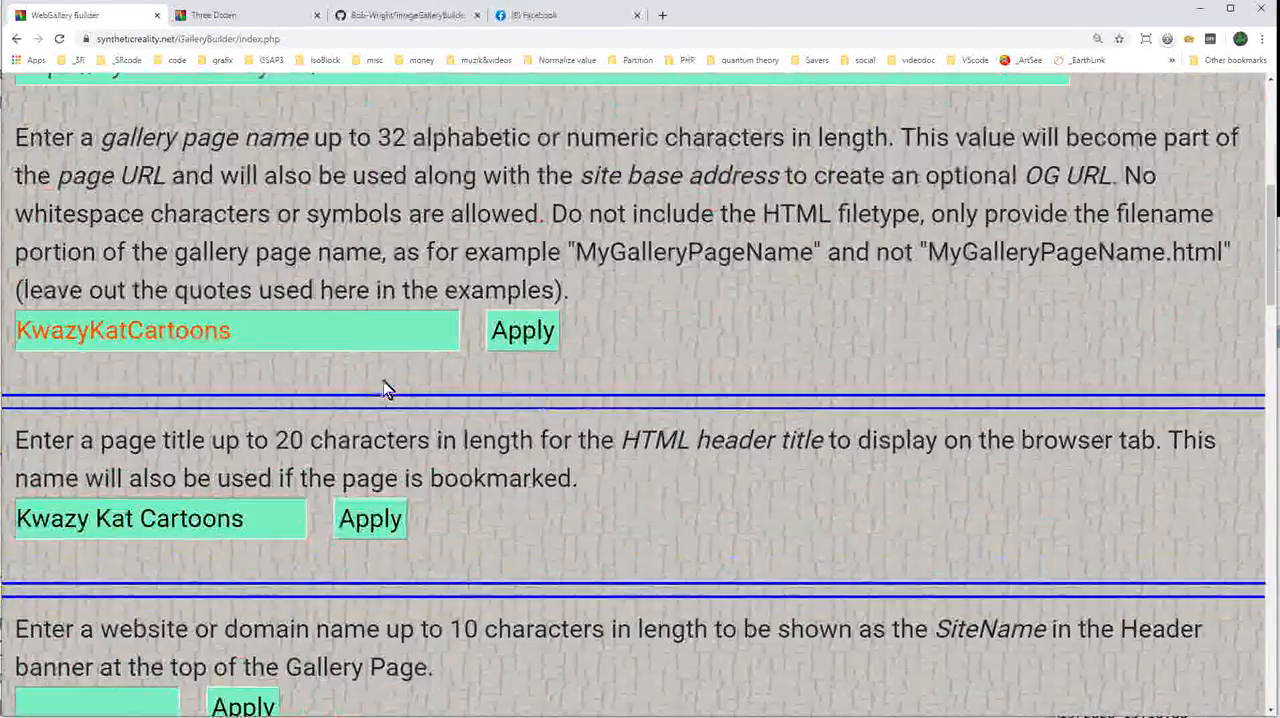
Set the header banner's SiteName to Kwazy Kat and its Site Name Subtitle to Some Kwazy Kat Cartoons.
{"action": "scroll", "coordinate": [404, 384], "scroll_direction": "down", "scroll_amount": 3}
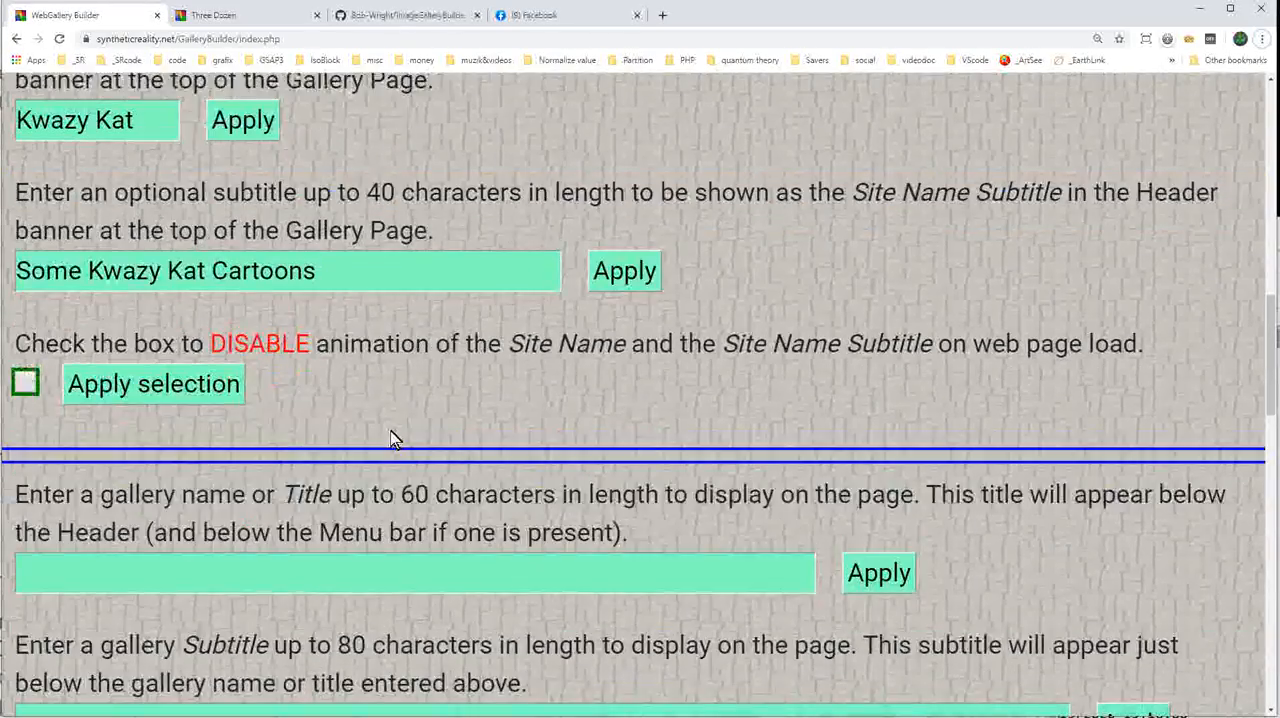
{"action": "scroll", "coordinate": [400, 437], "scroll_direction": "up", "scroll_amount": 1}
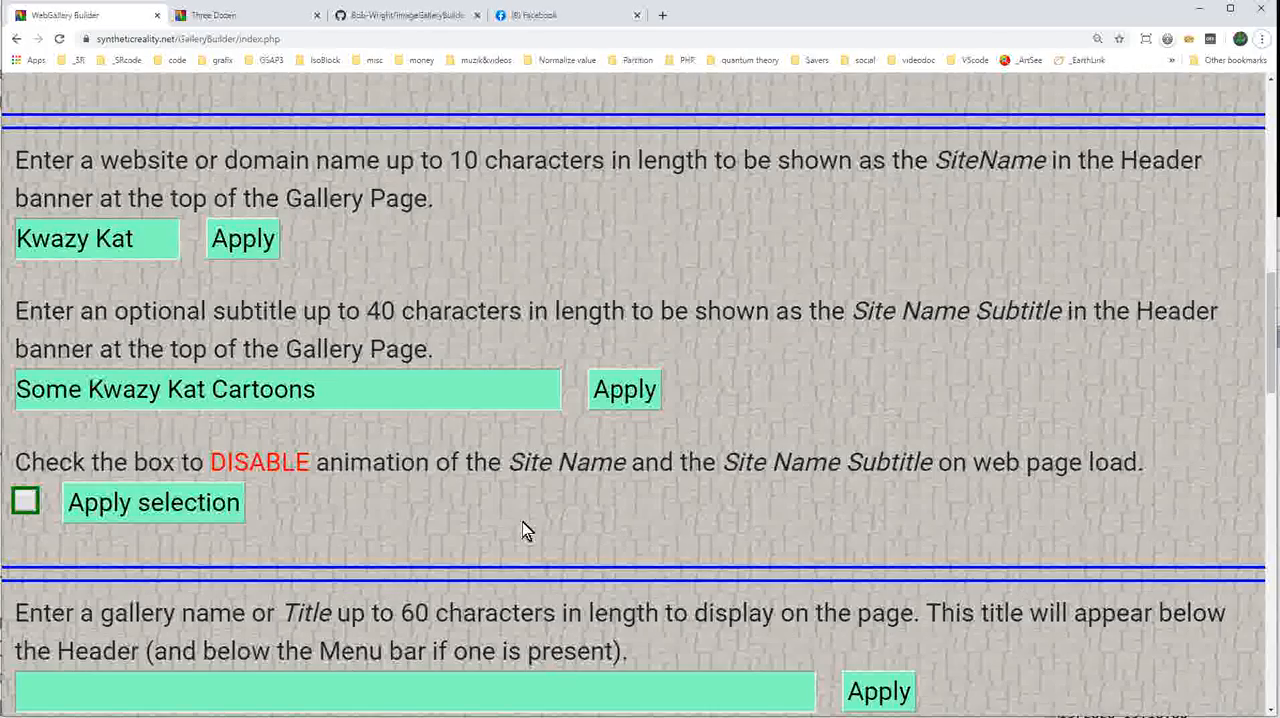
{"action": "scroll", "coordinate": [513, 530], "scroll_direction": "down", "scroll_amount": 1}
{"action": "scroll", "coordinate": [513, 530], "scroll_direction": "down", "scroll_amount": 1}
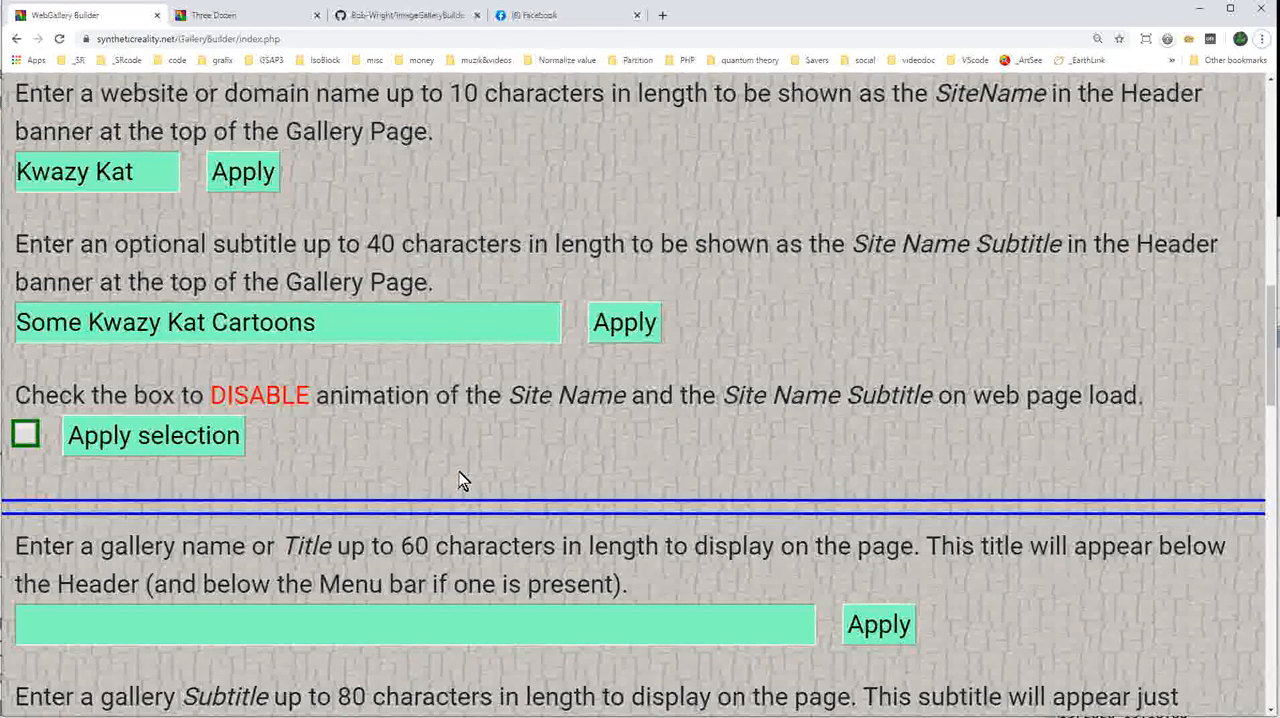
Fill in the artist's full name for the page copyright and author credits and apply it.
{"action": "scroll", "coordinate": [458, 481], "scroll_direction": "down", "scroll_amount": 8}
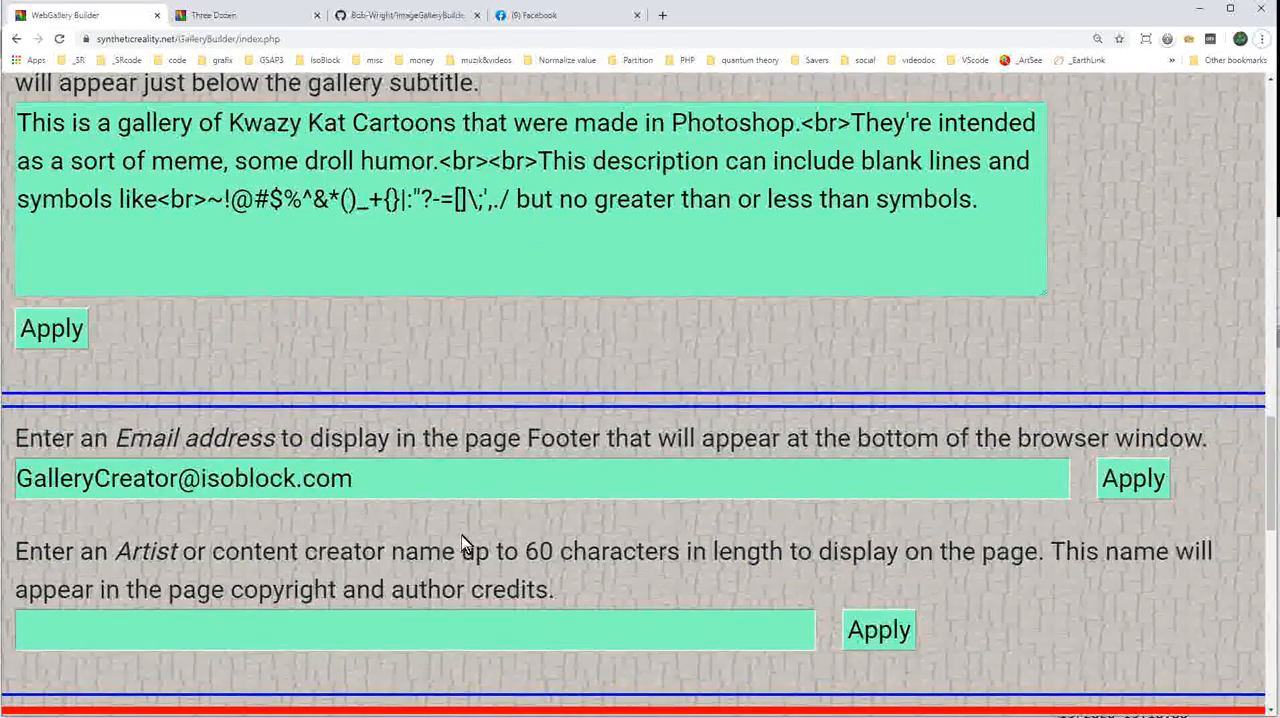
{"action": "scroll", "coordinate": [677, 557], "scroll_direction": "down", "scroll_amount": 2}
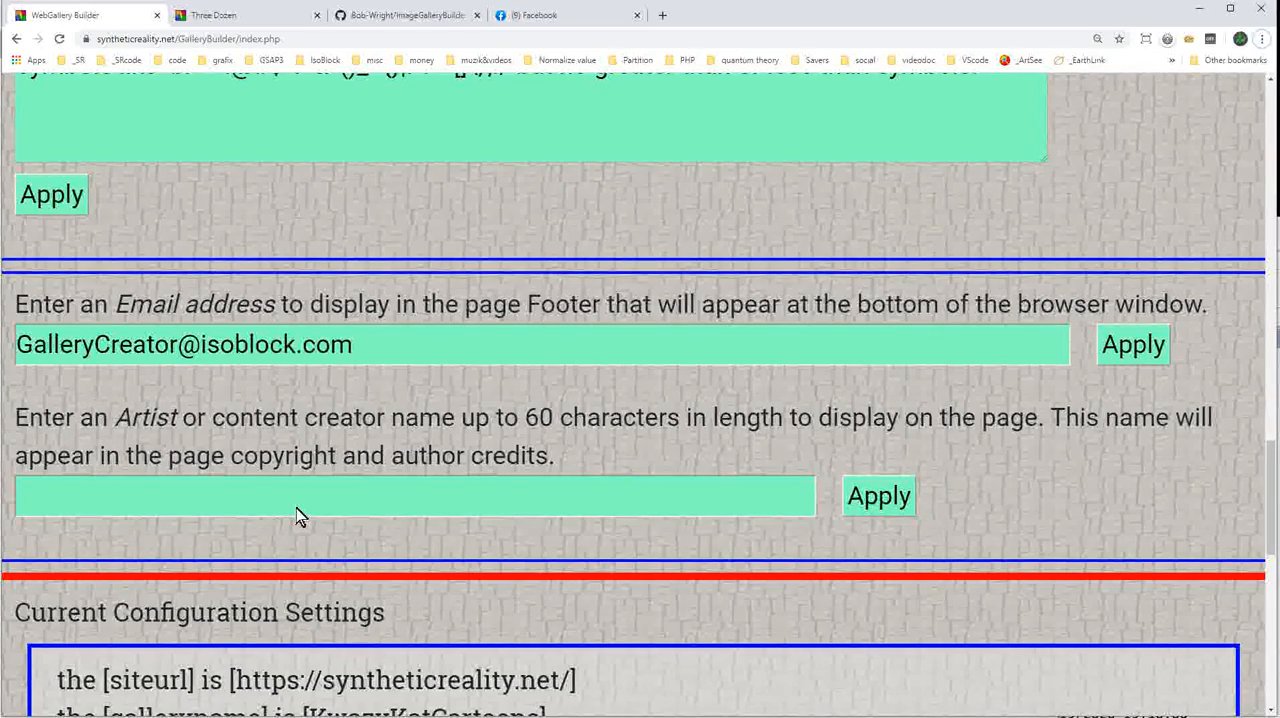
{"action": "left_click", "coordinate": [296, 506]}
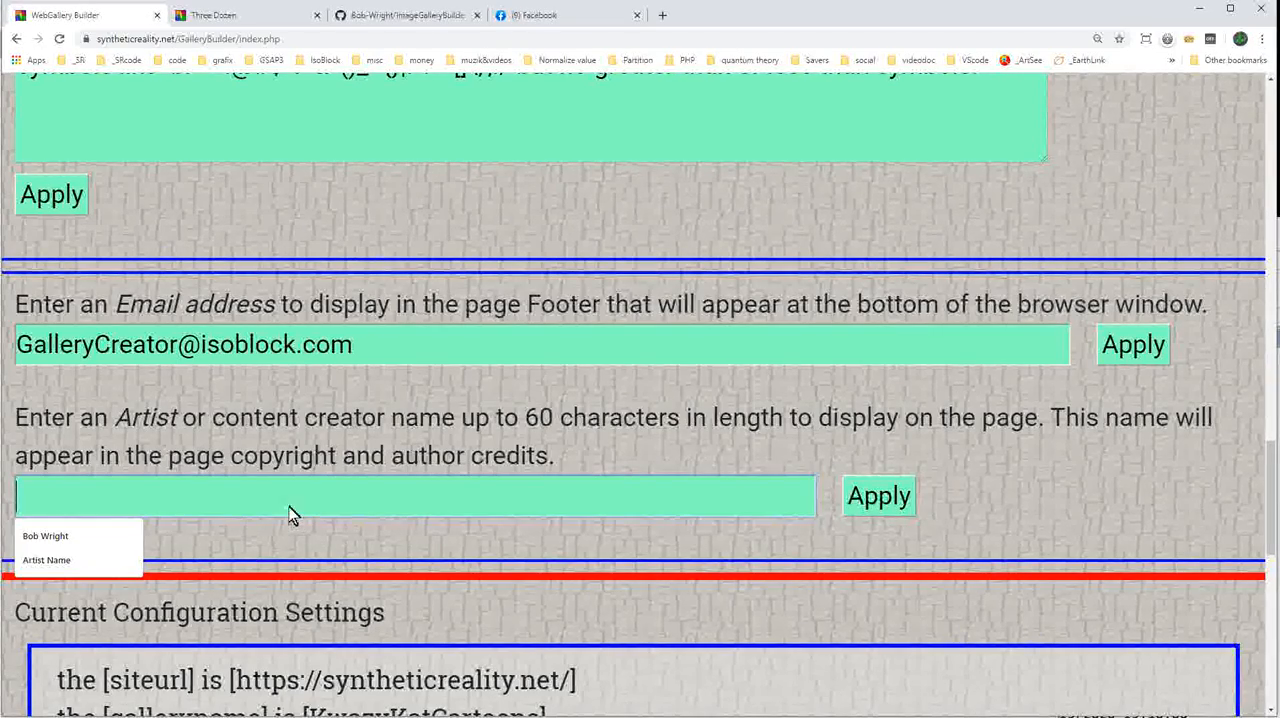
{"action": "left_click", "coordinate": [98, 553]}
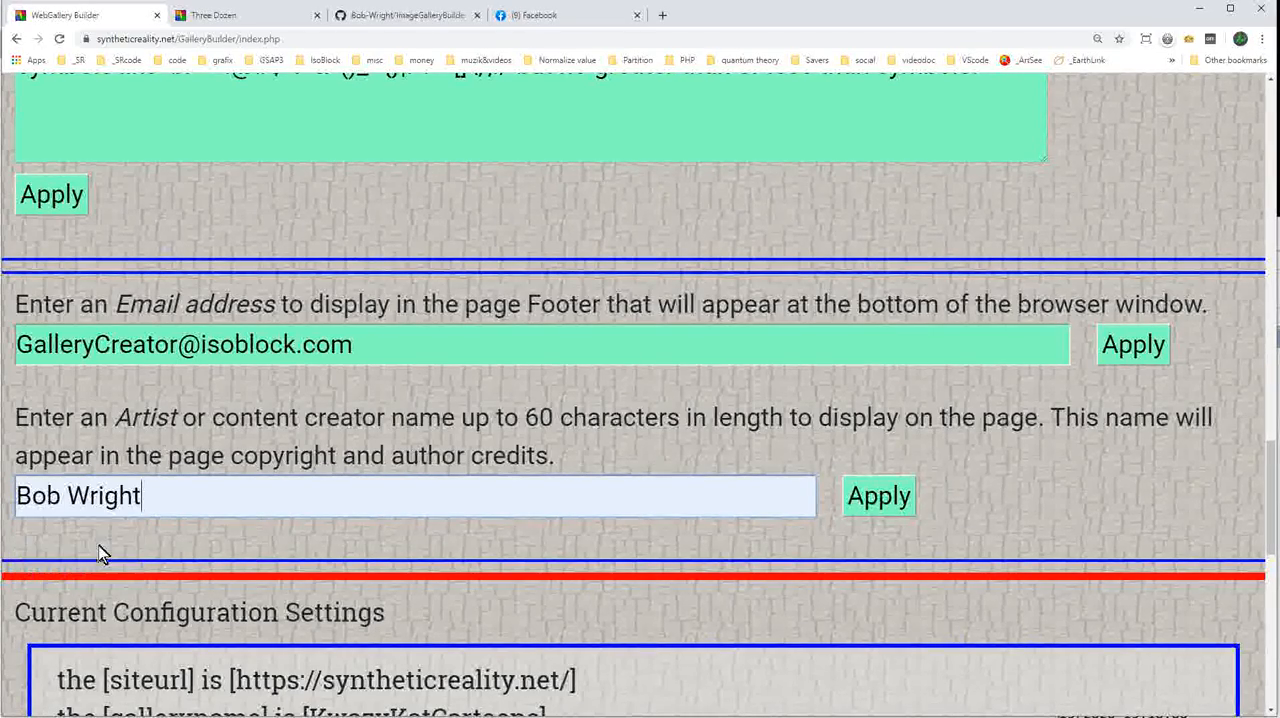
{"action": "left_click", "coordinate": [864, 514]}
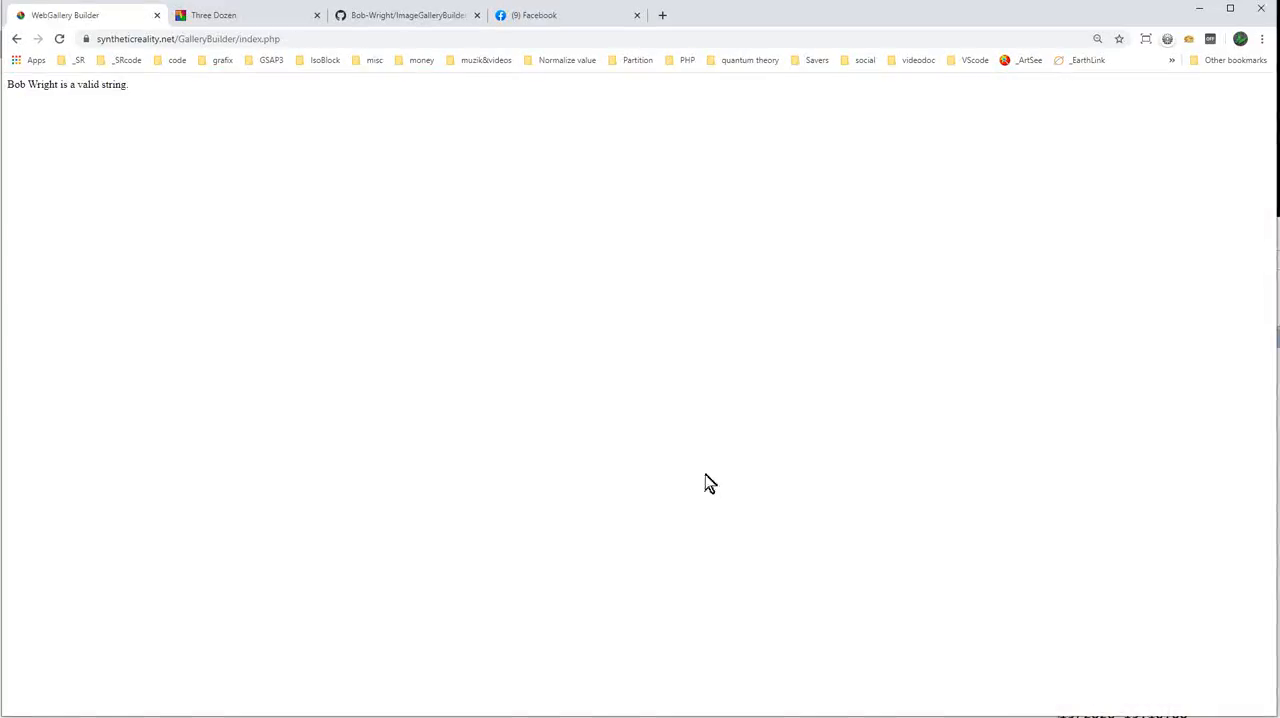
Review the current configuration settings for the KwazyKatCartoons gallery and save the new configuration data.
{"action": "scroll", "coordinate": [706, 474], "scroll_direction": "down", "scroll_amount": 13}
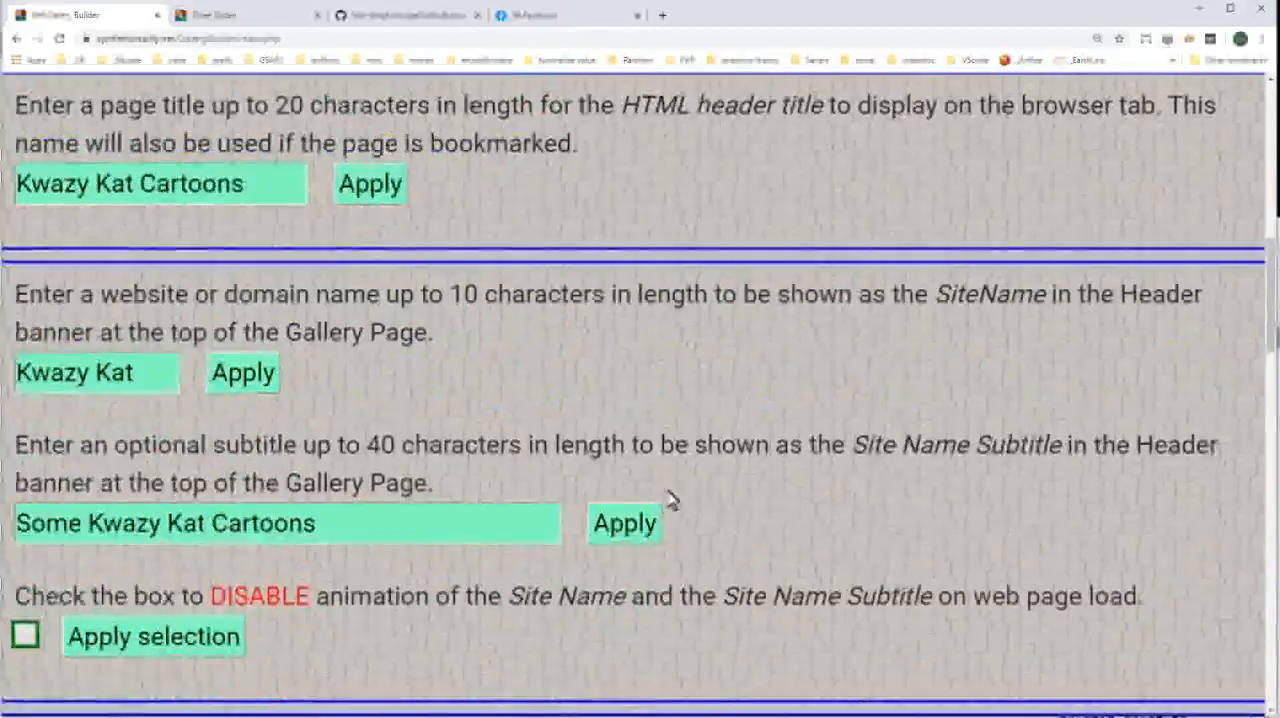
{"action": "scroll", "coordinate": [655, 502], "scroll_direction": "down", "scroll_amount": 15}
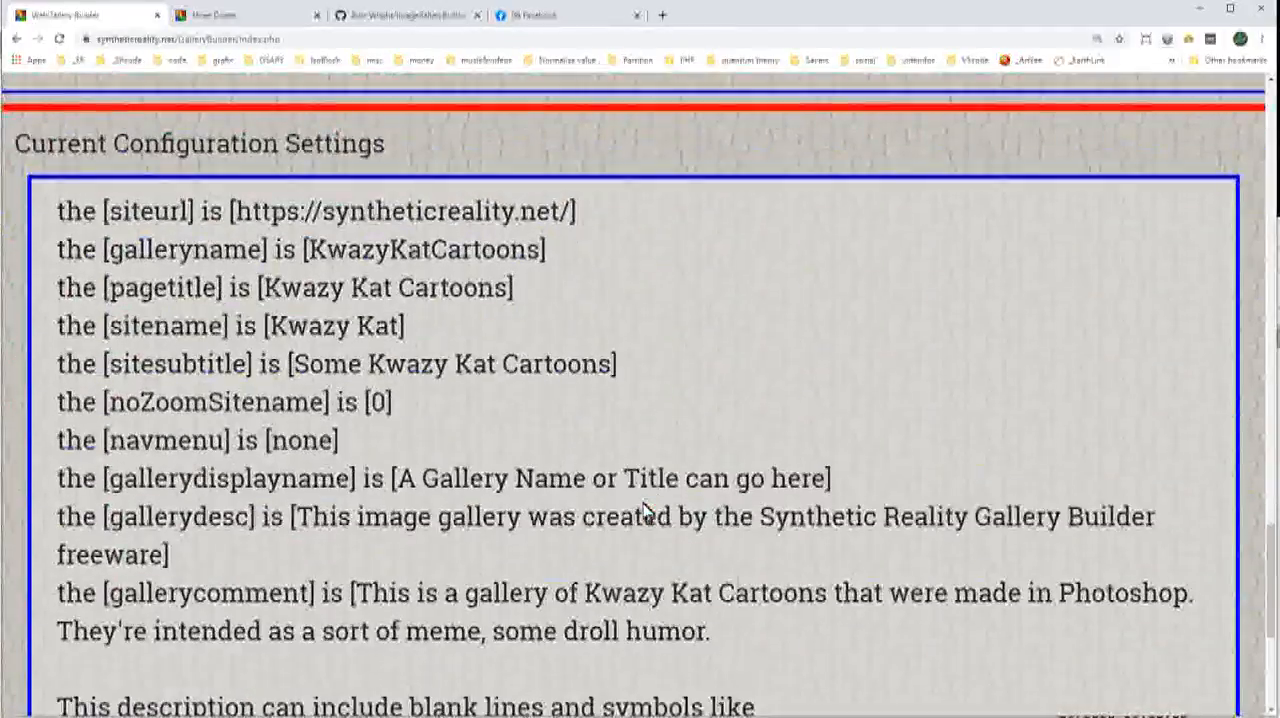
{"action": "scroll", "coordinate": [645, 512], "scroll_direction": "down", "scroll_amount": 1}
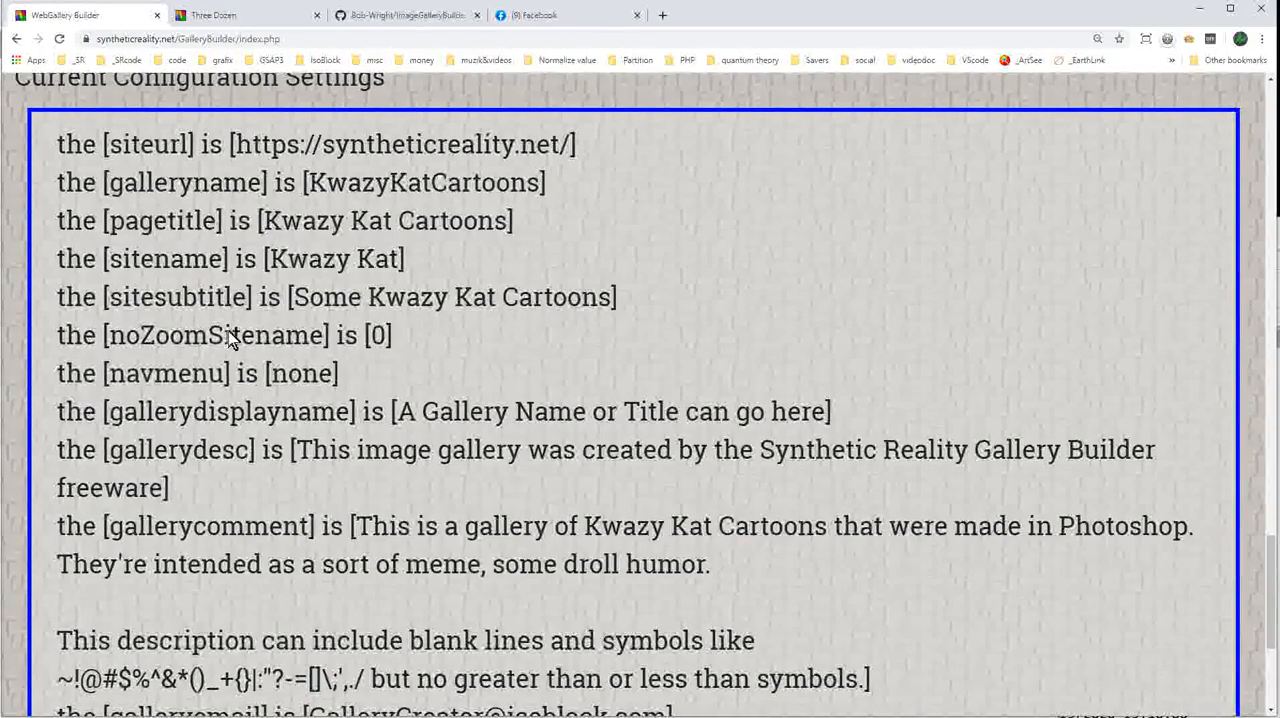
{"action": "scroll", "coordinate": [580, 385], "scroll_direction": "down", "scroll_amount": 2}
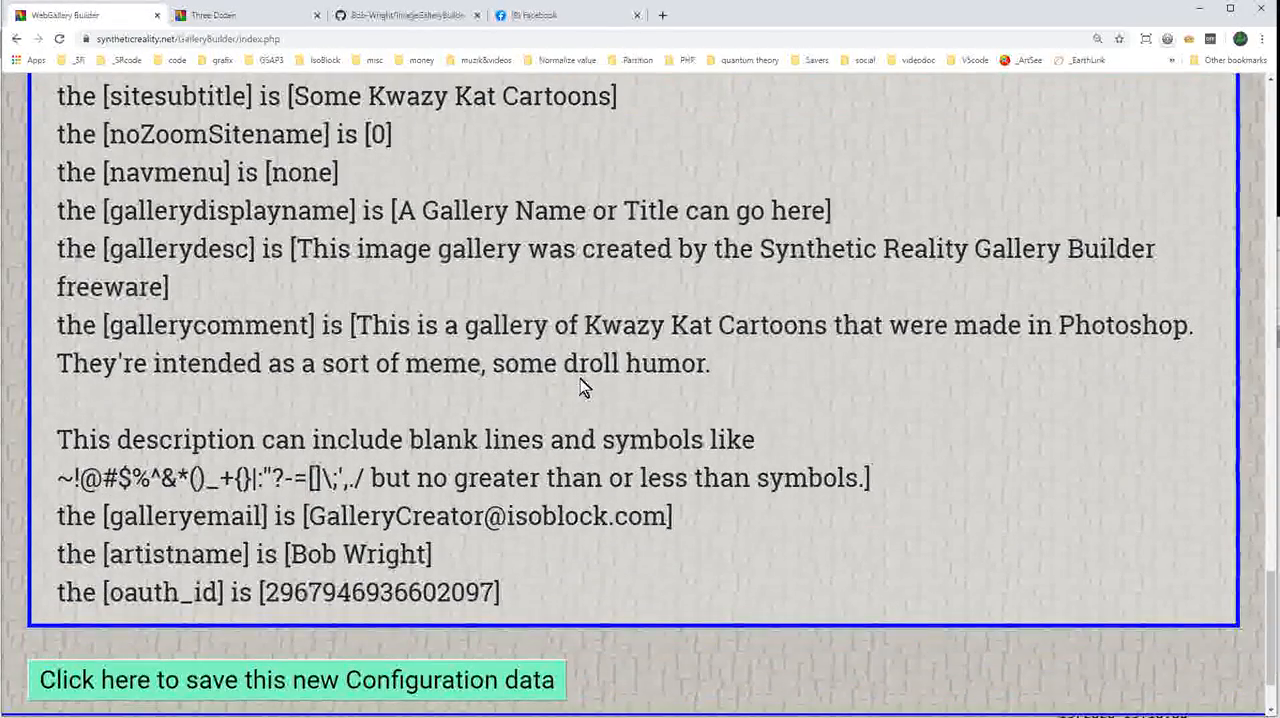
{"action": "scroll", "coordinate": [600, 343], "scroll_direction": "down", "scroll_amount": 1}
{"action": "scroll", "coordinate": [597, 372], "scroll_direction": "down", "scroll_amount": 1}
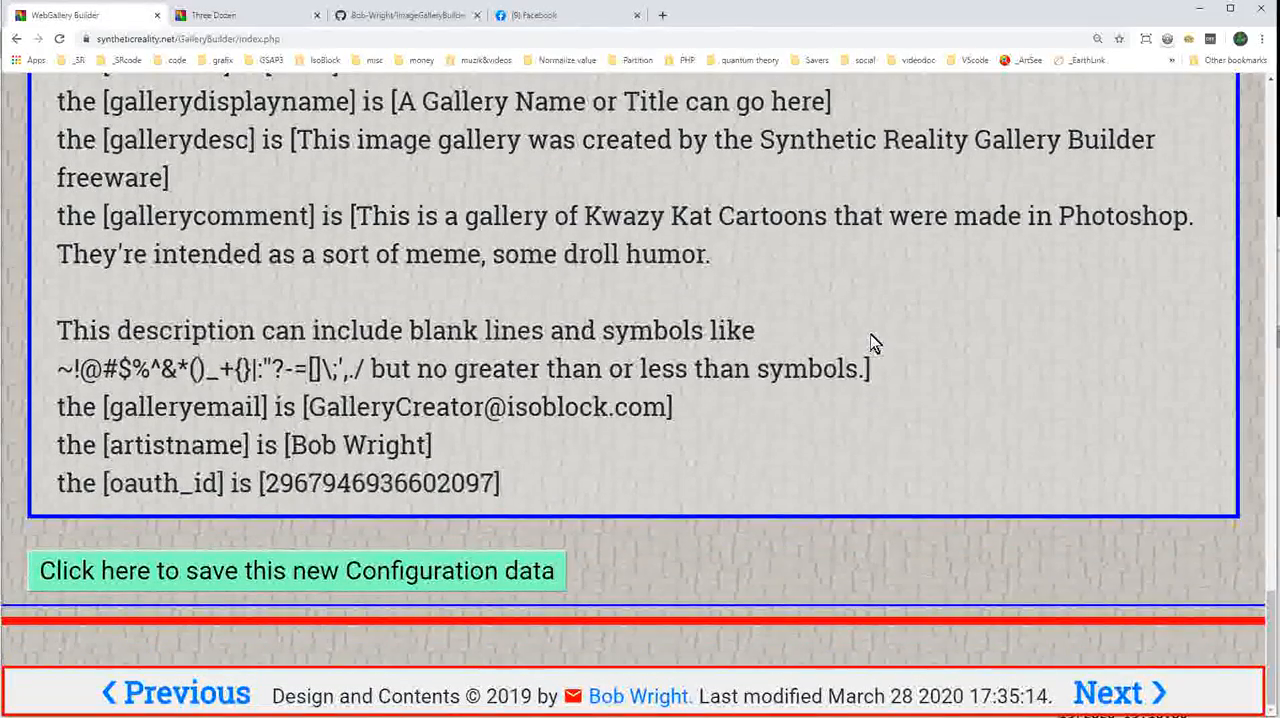
{"action": "left_click", "coordinate": [320, 589]}
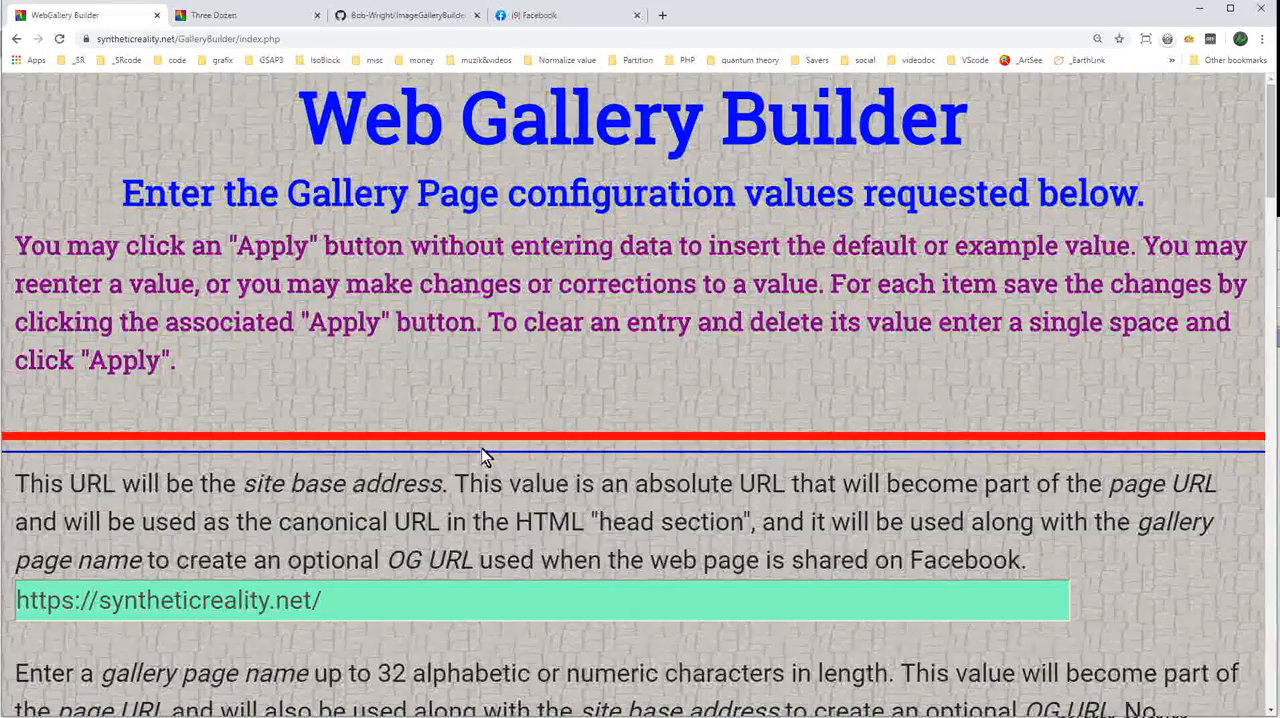
Check the saved gallery configuration and continue to the Gallery Files Upload page.
{"action": "scroll", "coordinate": [486, 457], "scroll_direction": "down", "scroll_amount": 8}
{"action": "scroll", "coordinate": [554, 457], "scroll_direction": "down", "scroll_amount": 18}
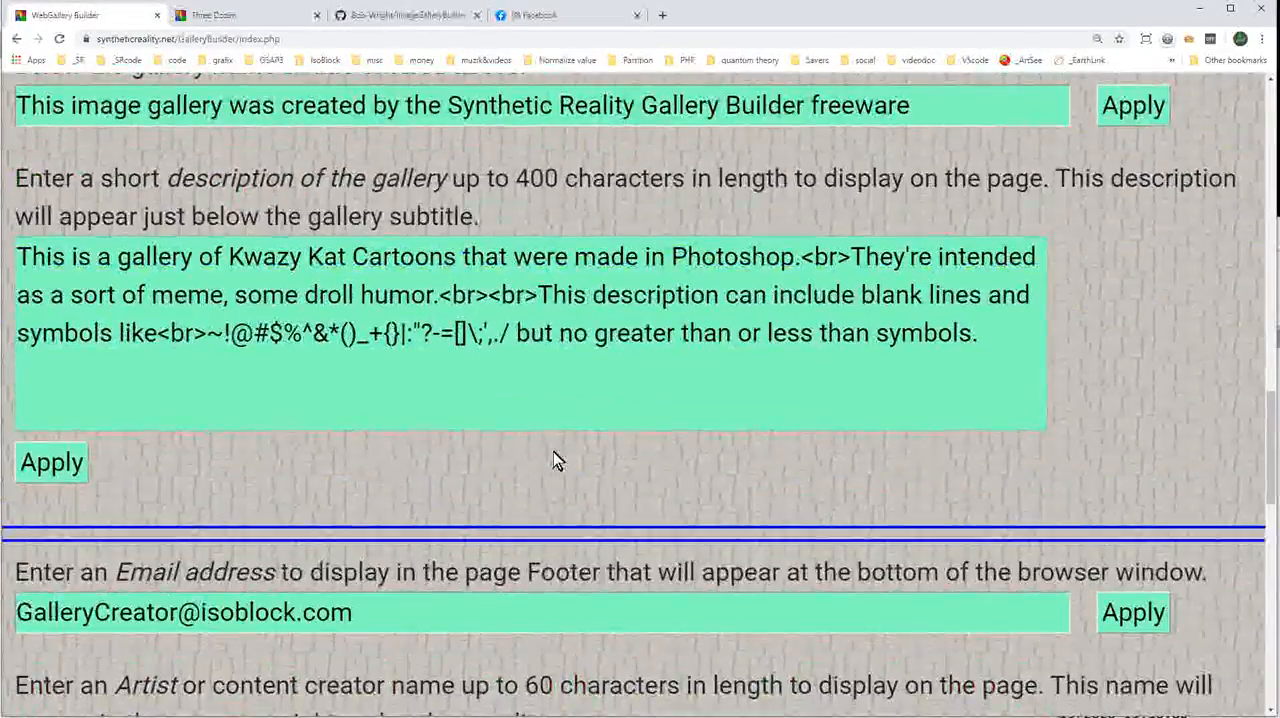
{"action": "scroll", "coordinate": [554, 457], "scroll_direction": "down", "scroll_amount": 3}
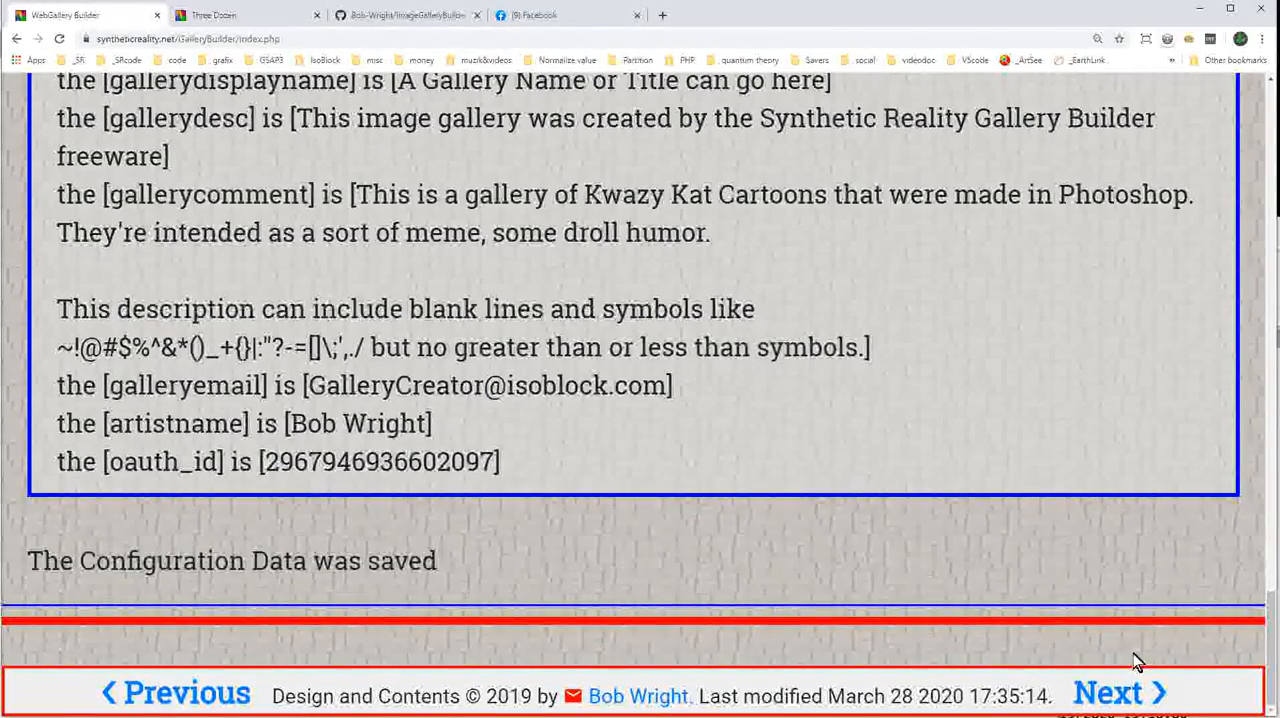
{"action": "left_click", "coordinate": [1104, 694]}
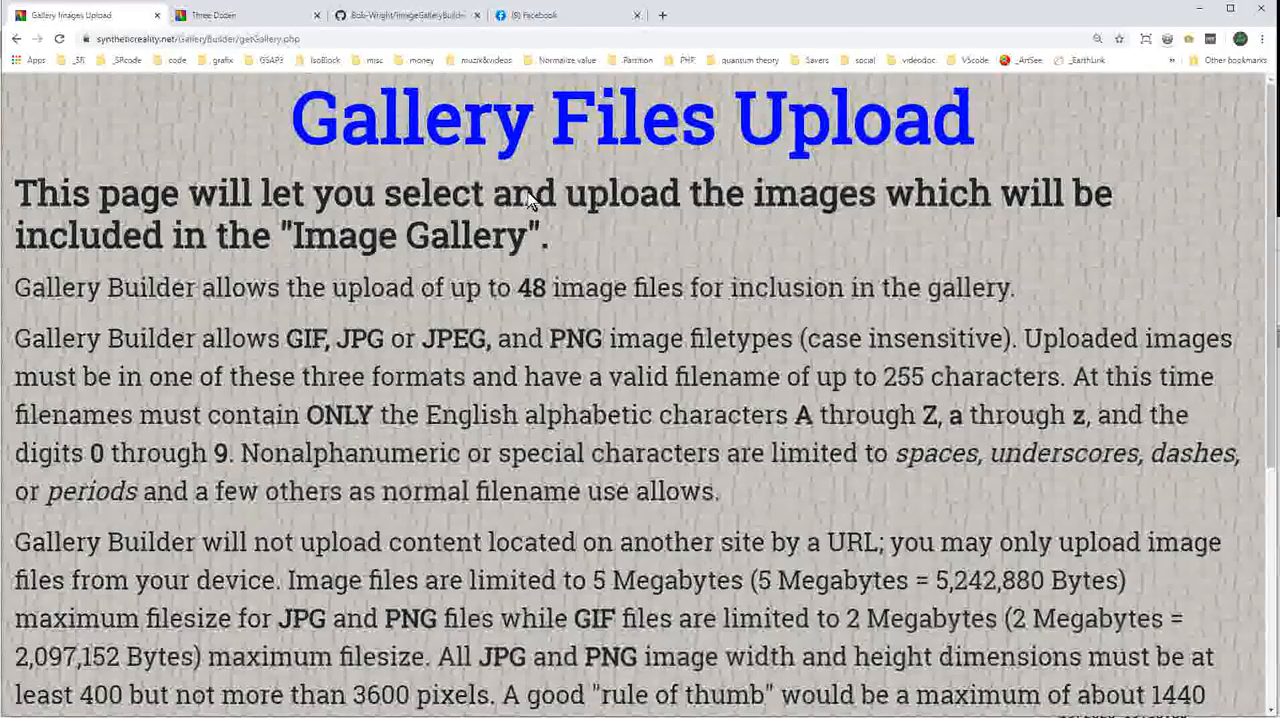
Choose the _KwazyKat folder images from apples n cat.jpg through cynic cat 1.jpg, plus narcissist(older).jpg and watch this 1.jpg, as gallery files.
{"action": "scroll", "coordinate": [660, 203], "scroll_direction": "down", "scroll_amount": 4}
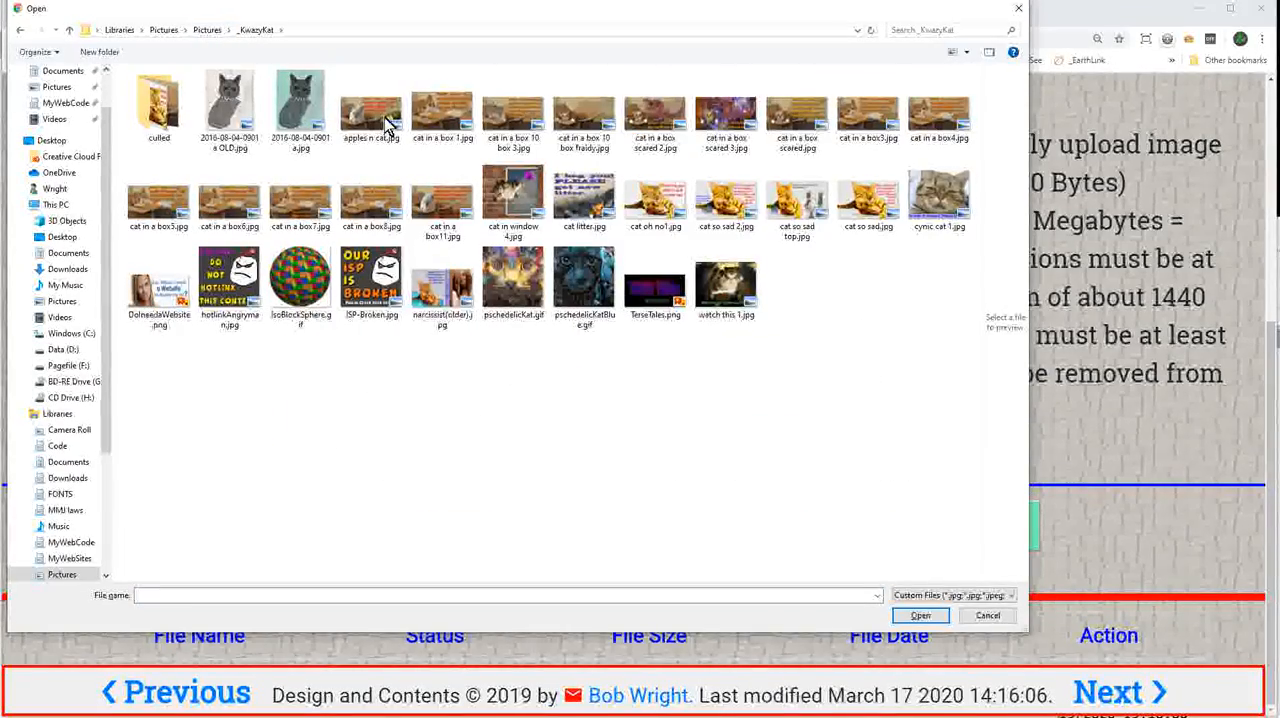
{"action": "left_click", "coordinate": [388, 123]}
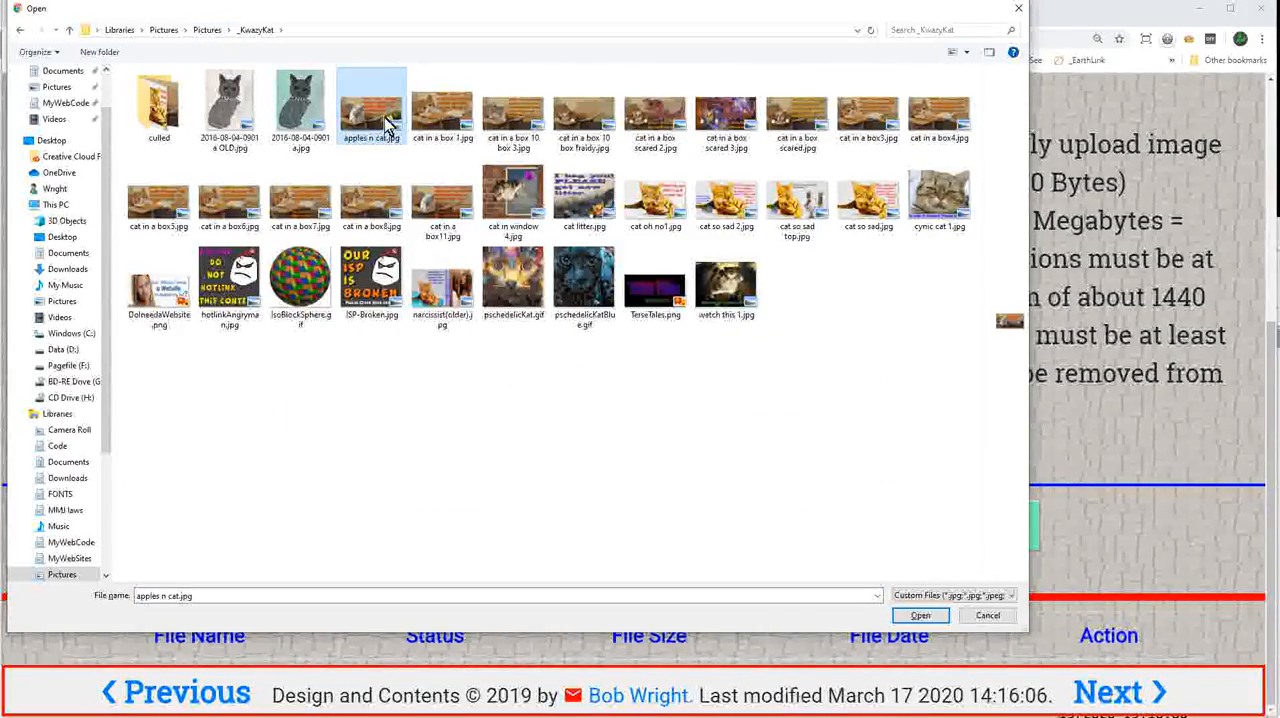
{"action": "left_click", "coordinate": [930, 210], "text": "shift"}
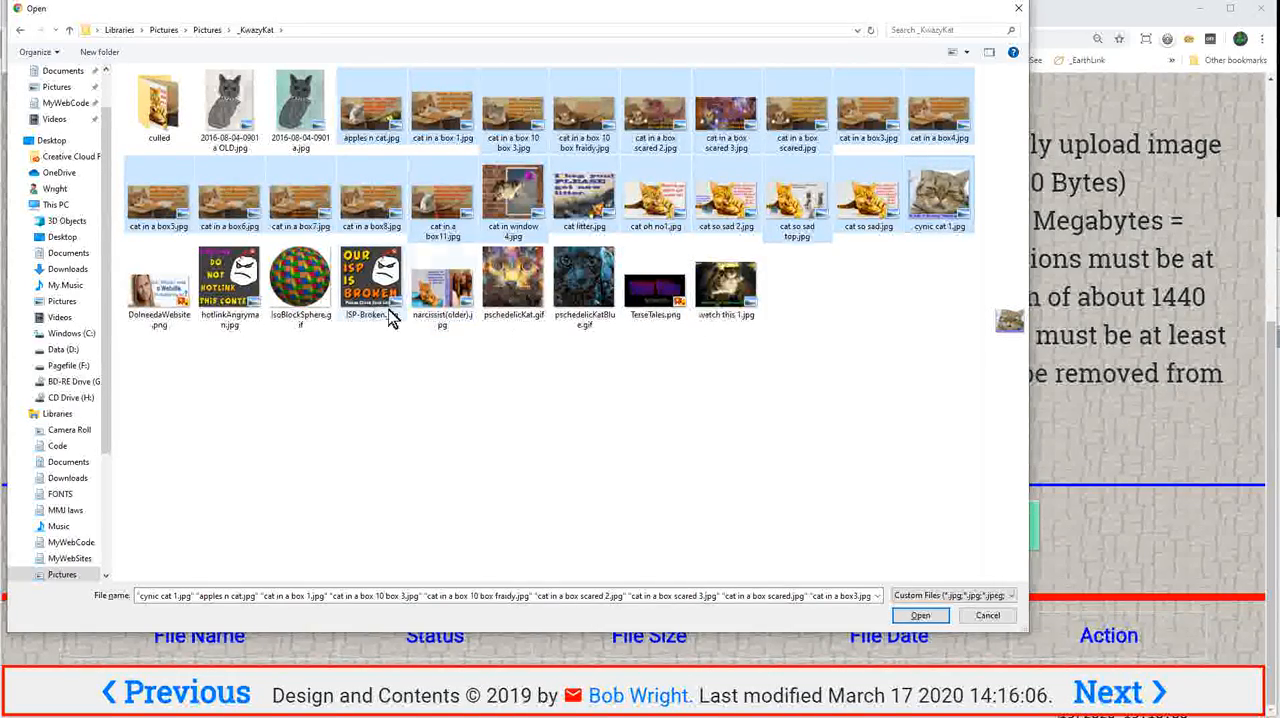
{"action": "left_click", "coordinate": [438, 306], "text": "ctrl"}
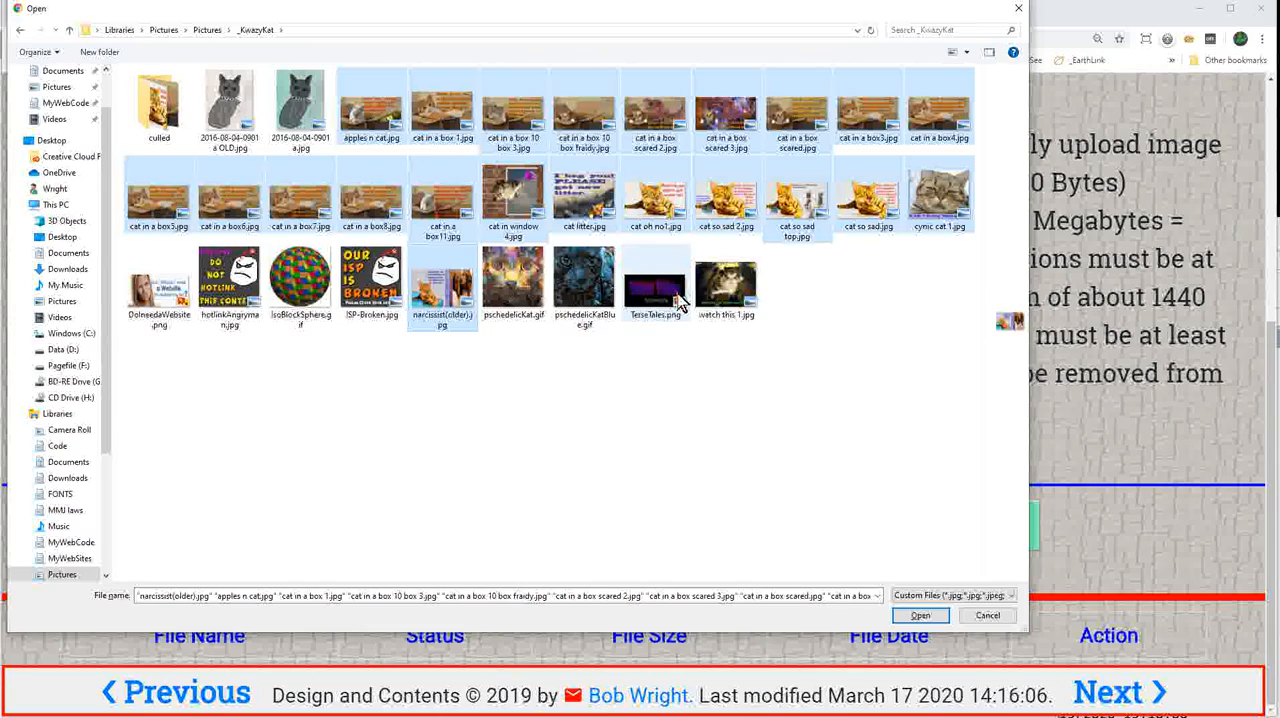
{"action": "left_click", "coordinate": [715, 298], "text": "ctrl"}
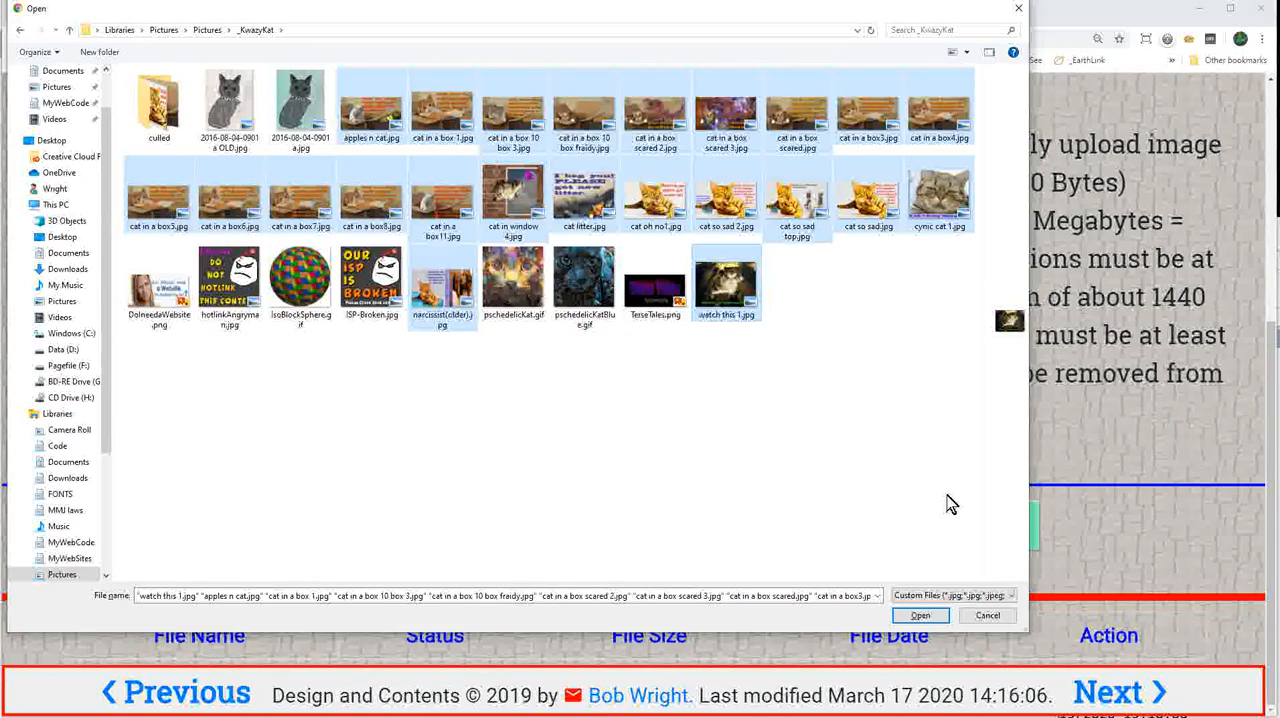
{"action": "left_click", "coordinate": [918, 616]}
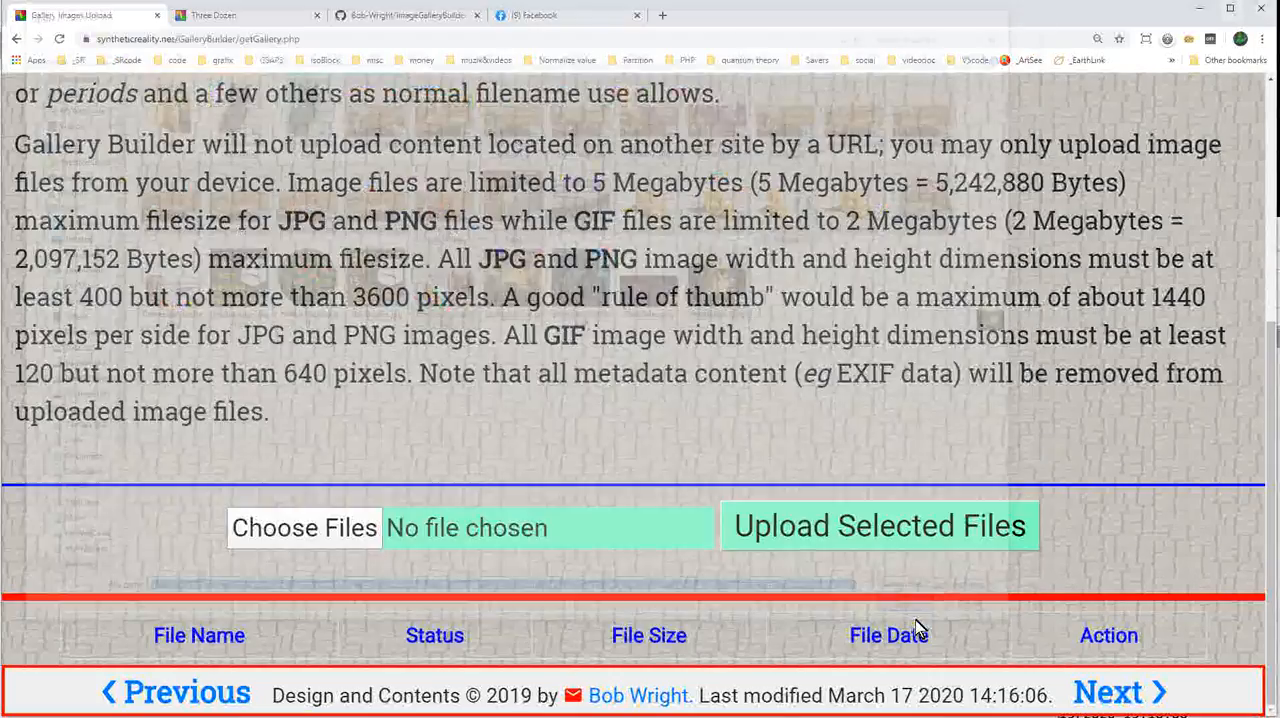
Upload the selected gallery images and continue to the Gallery Caption Files Upload page.
{"action": "scroll", "coordinate": [764, 476], "scroll_direction": "down", "scroll_amount": 3}
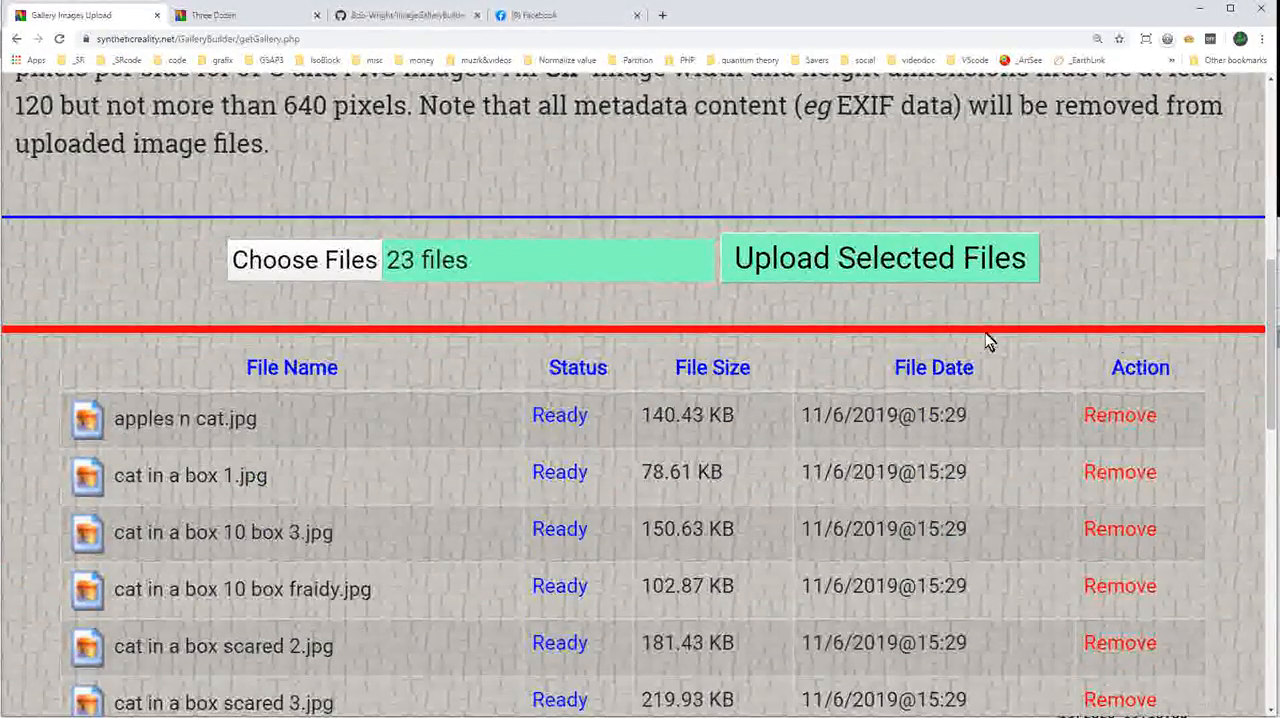
{"action": "left_click", "coordinate": [862, 262]}
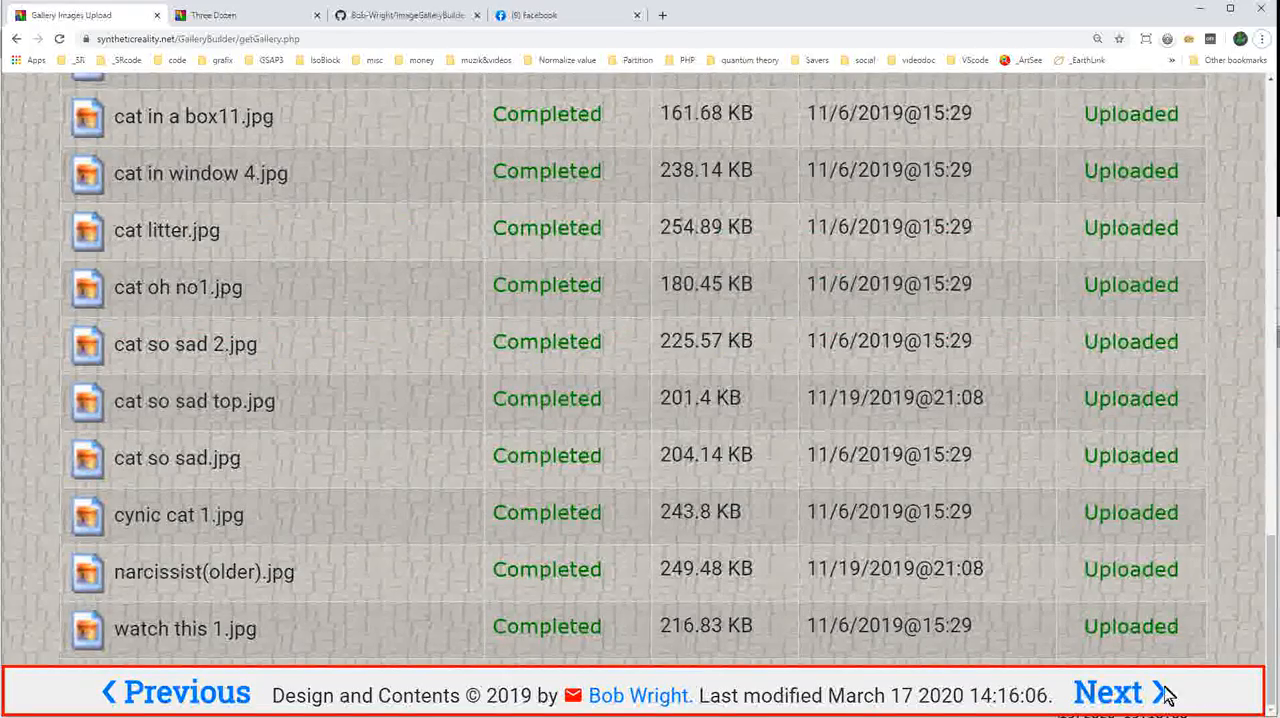
{"action": "left_click", "coordinate": [1163, 692]}
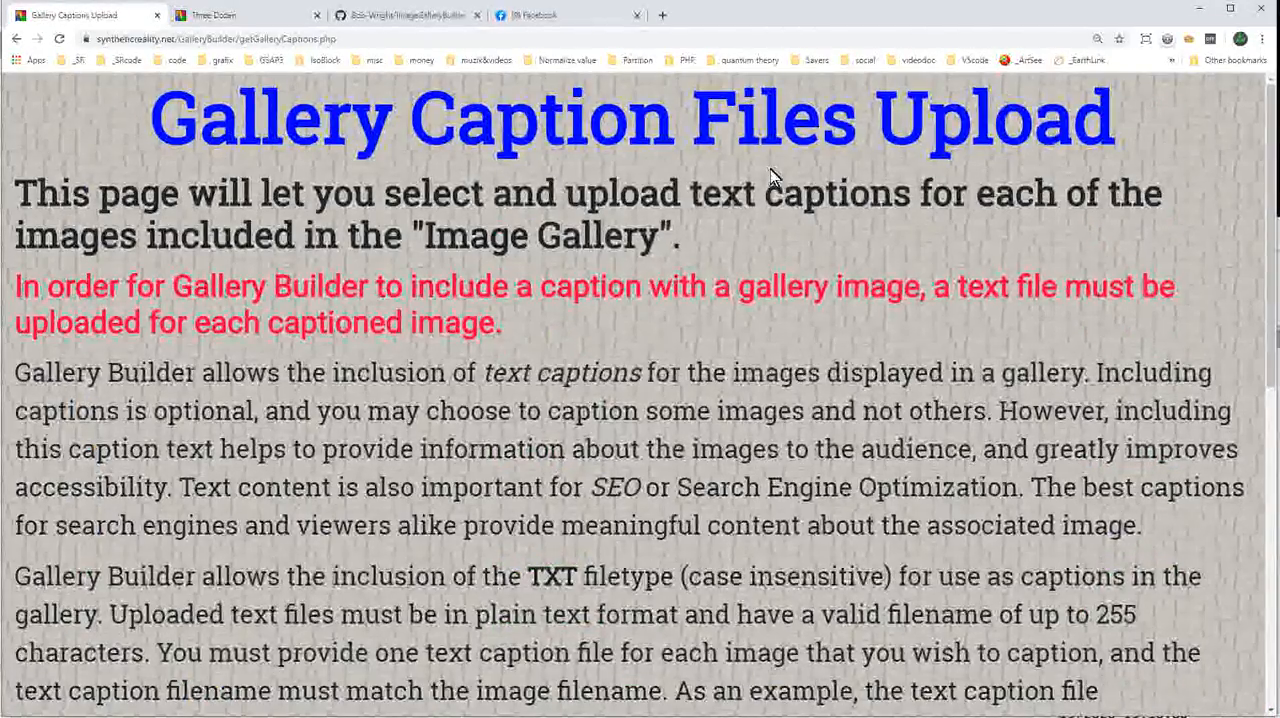
Choose all the caption text files in the _KwazyKat folder, from cat in a box scared 2.txt through watch this 1.txt.
{"action": "scroll", "coordinate": [770, 169], "scroll_direction": "down", "scroll_amount": 8}
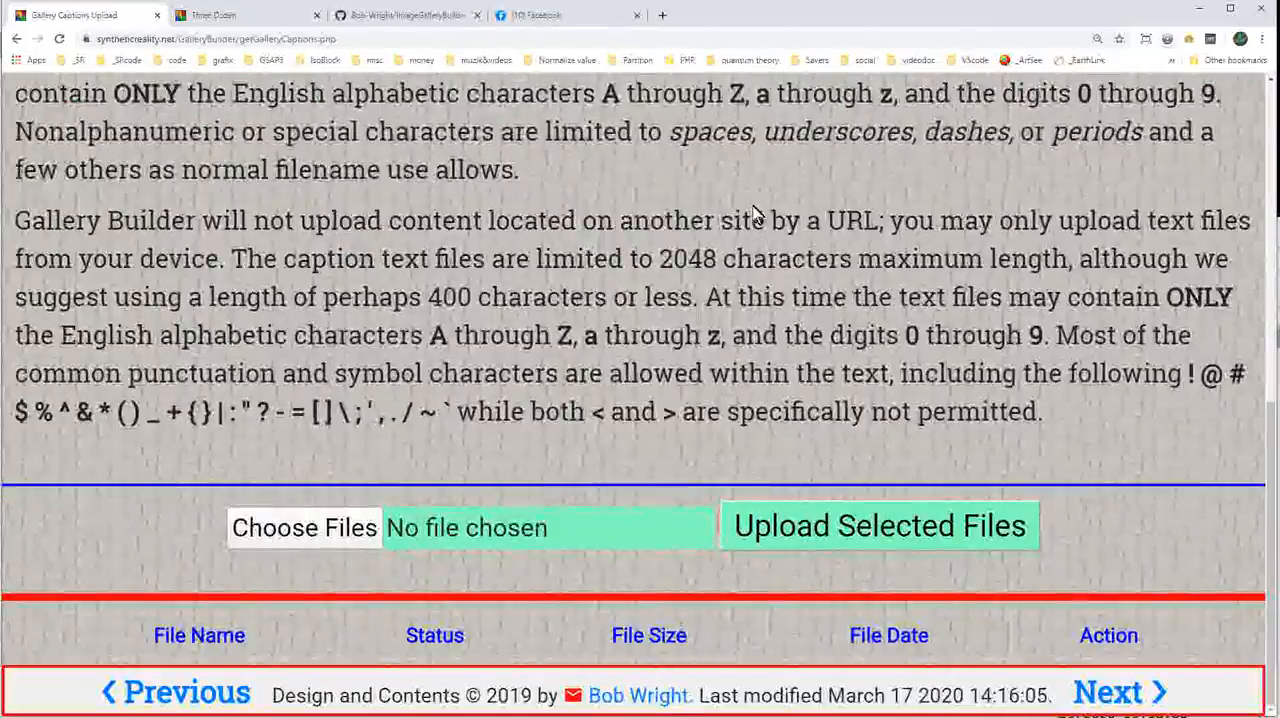
{"action": "left_click", "coordinate": [327, 538]}
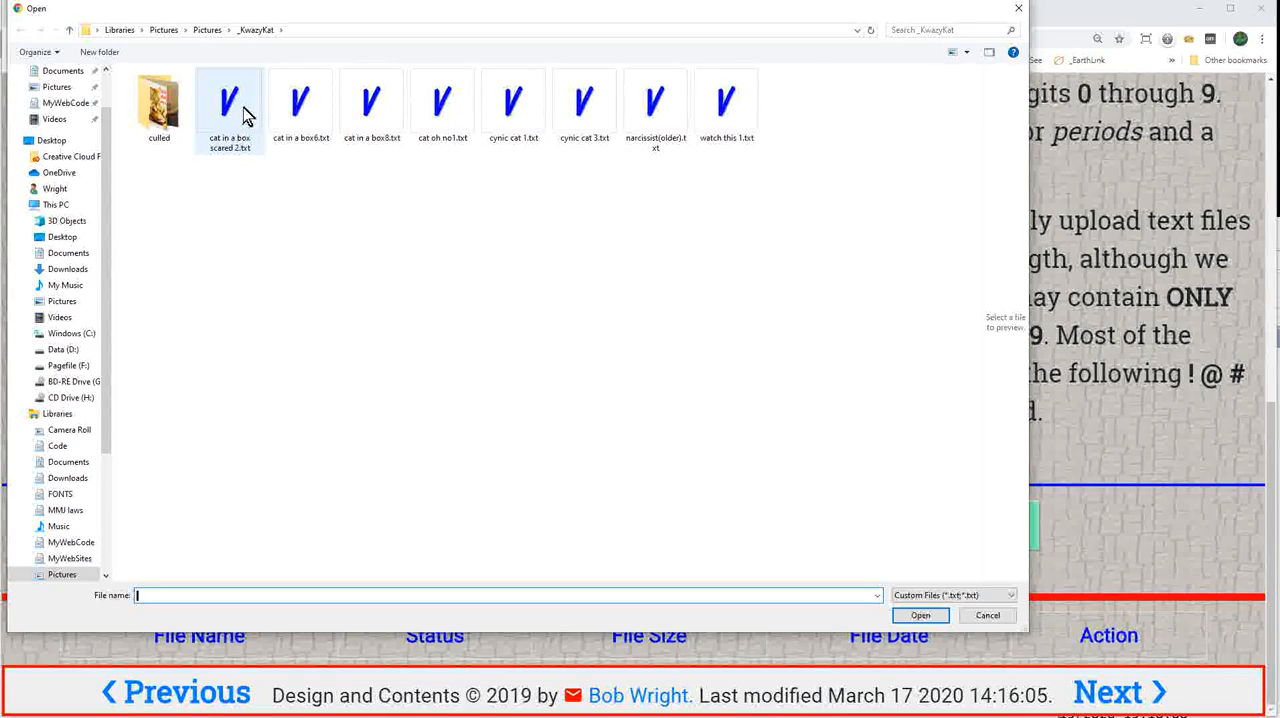
{"action": "left_click", "coordinate": [245, 115]}
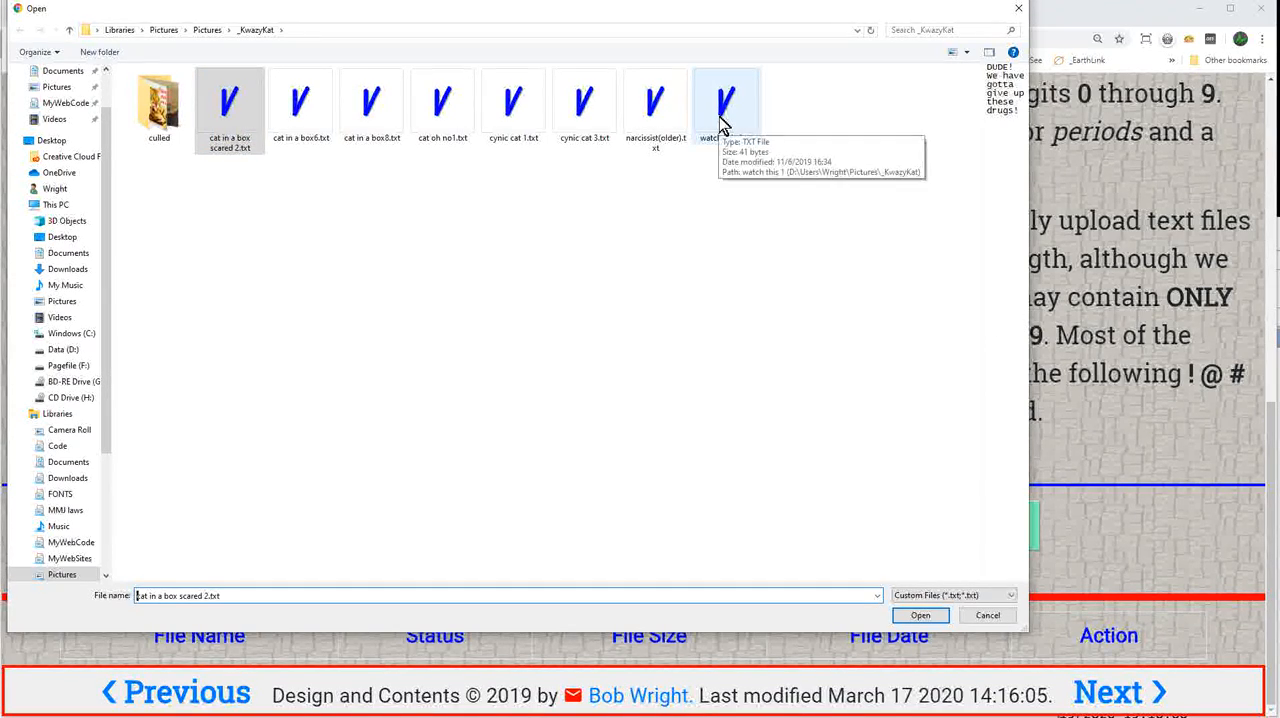
{"action": "left_click", "coordinate": [724, 122], "text": "shift"}
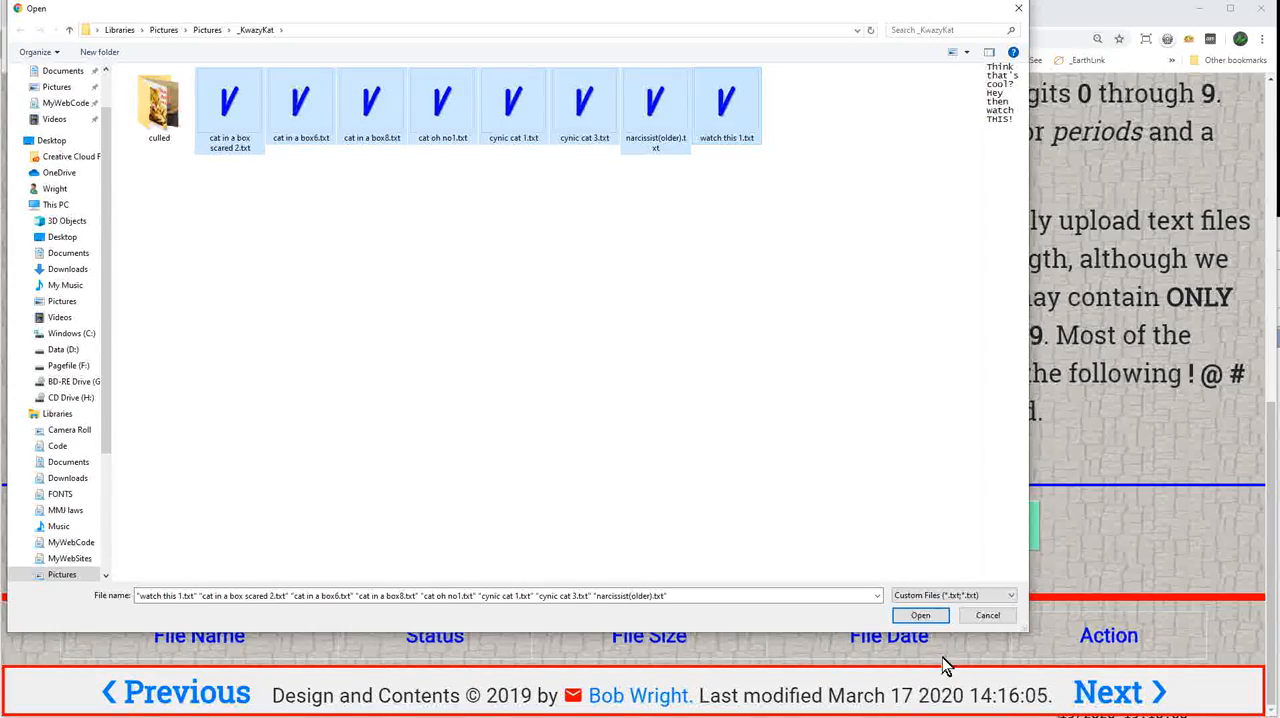
{"action": "left_click", "coordinate": [920, 616]}
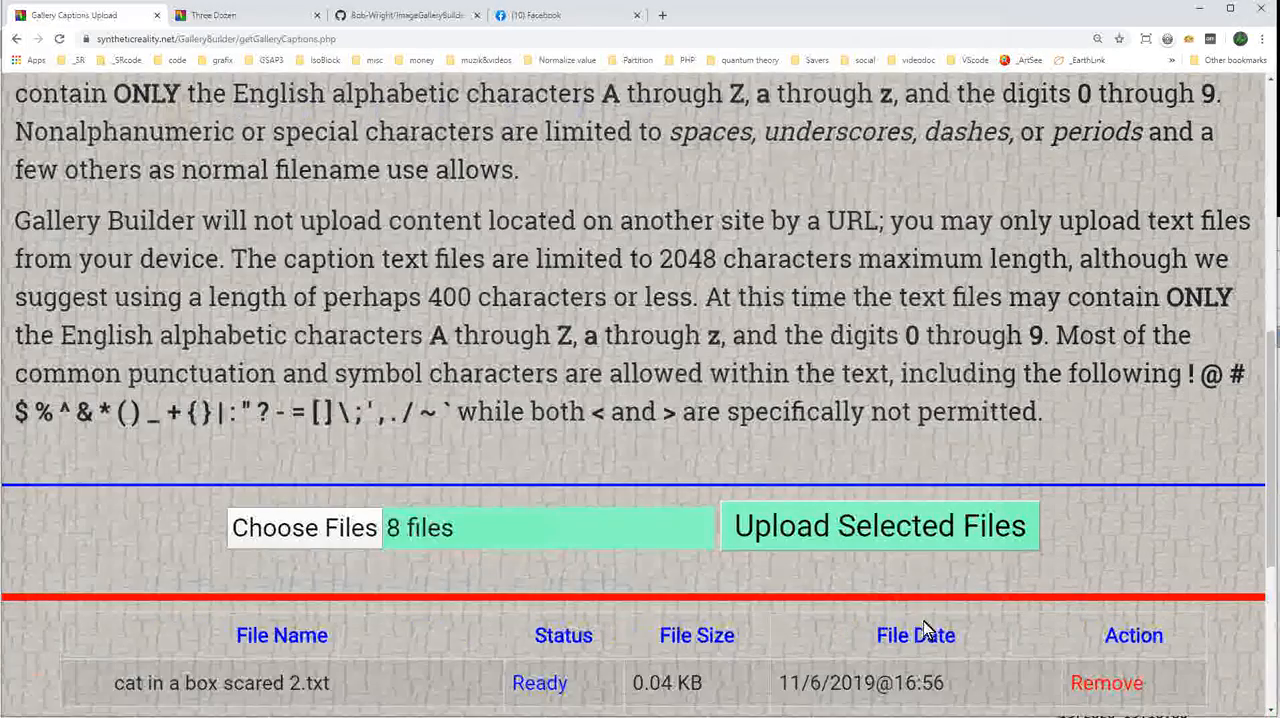
Upload the selected caption text files and continue to the Site Logo Images Upload page.
{"action": "scroll", "coordinate": [918, 423], "scroll_direction": "down", "scroll_amount": 1}
{"action": "scroll", "coordinate": [918, 423], "scroll_direction": "down", "scroll_amount": 1}
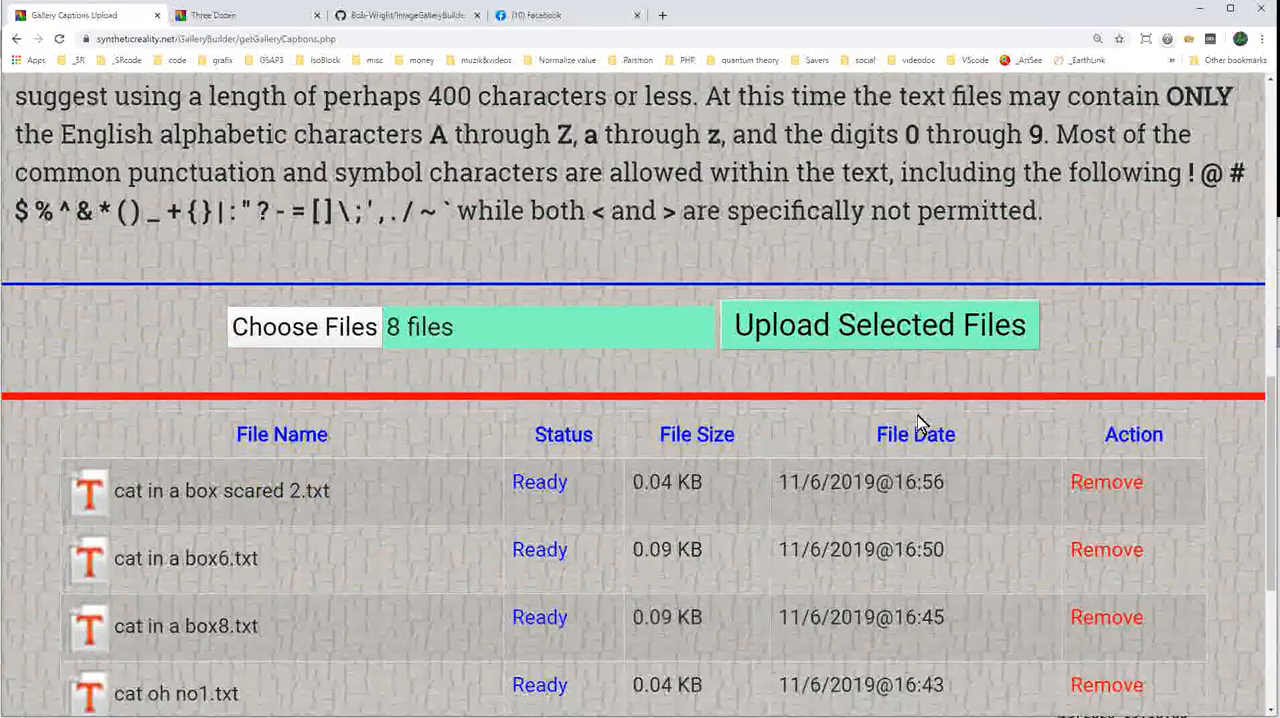
{"action": "left_click", "coordinate": [900, 336]}
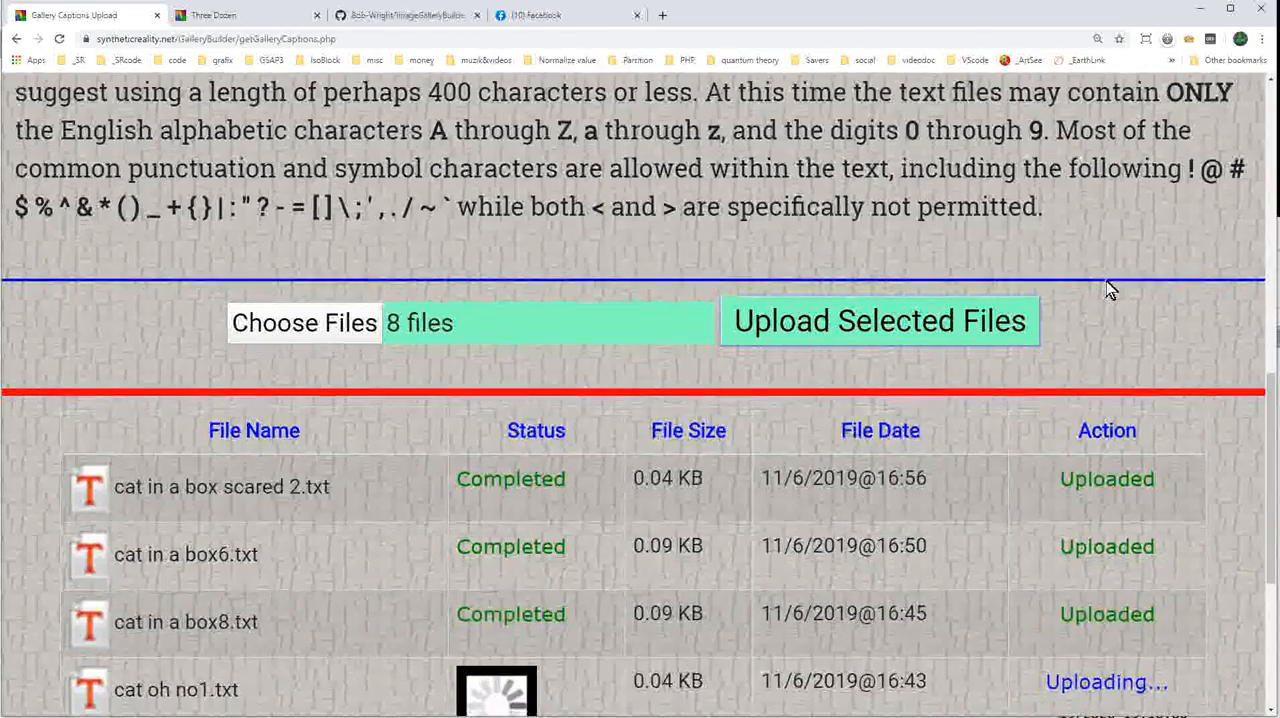
{"action": "scroll", "coordinate": [1186, 560], "scroll_direction": "down", "scroll_amount": 4}
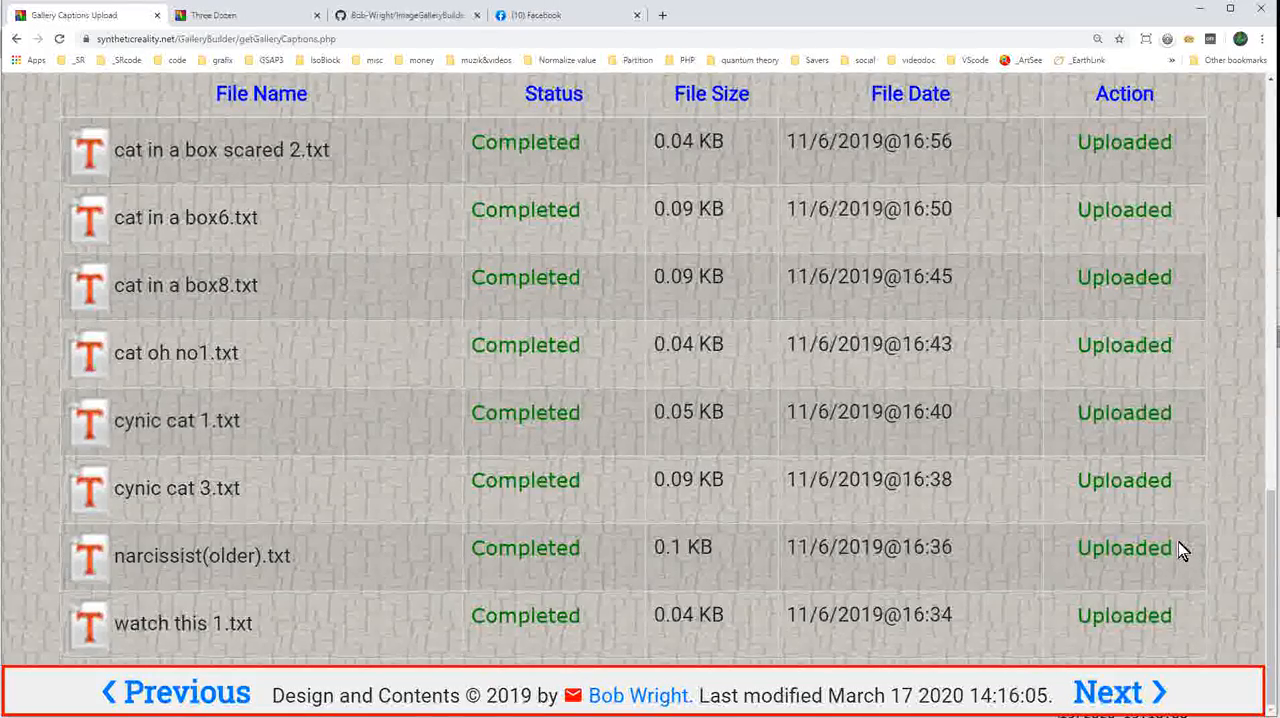
{"action": "scroll", "coordinate": [1180, 545], "scroll_direction": "up", "scroll_amount": 2}
{"action": "scroll", "coordinate": [1186, 550], "scroll_direction": "down", "scroll_amount": 2}
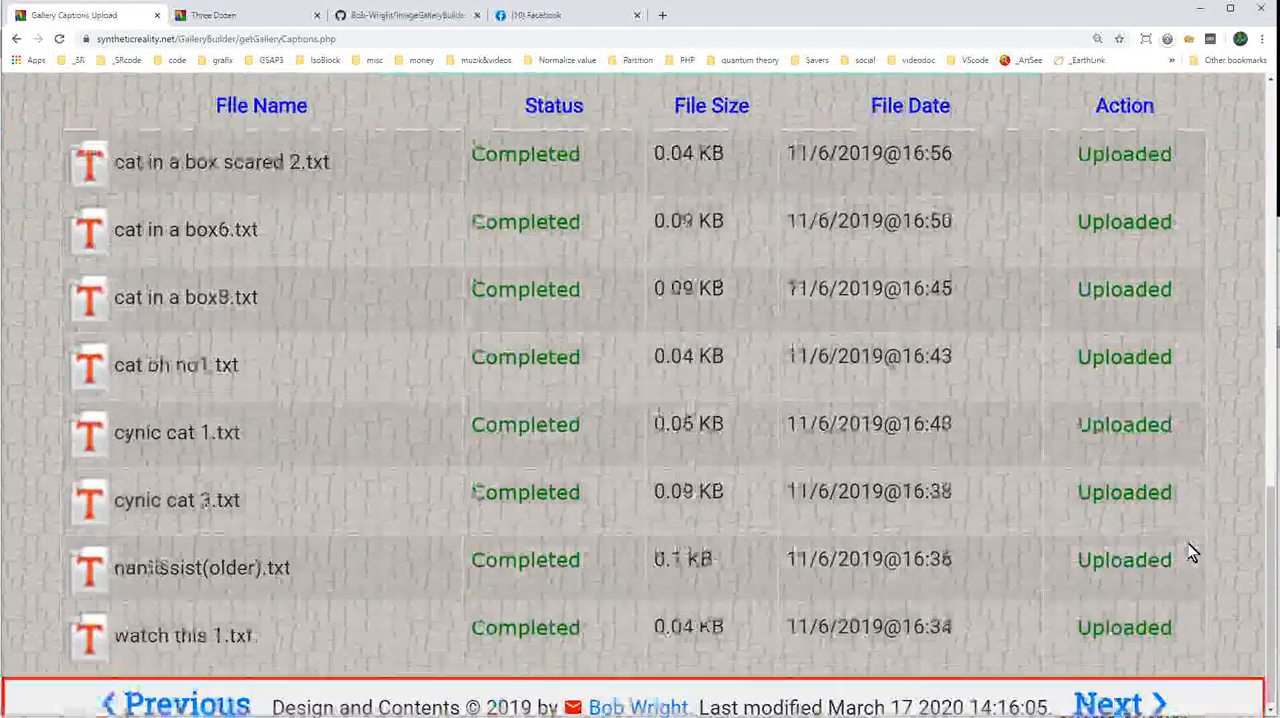
{"action": "left_click", "coordinate": [1105, 695]}
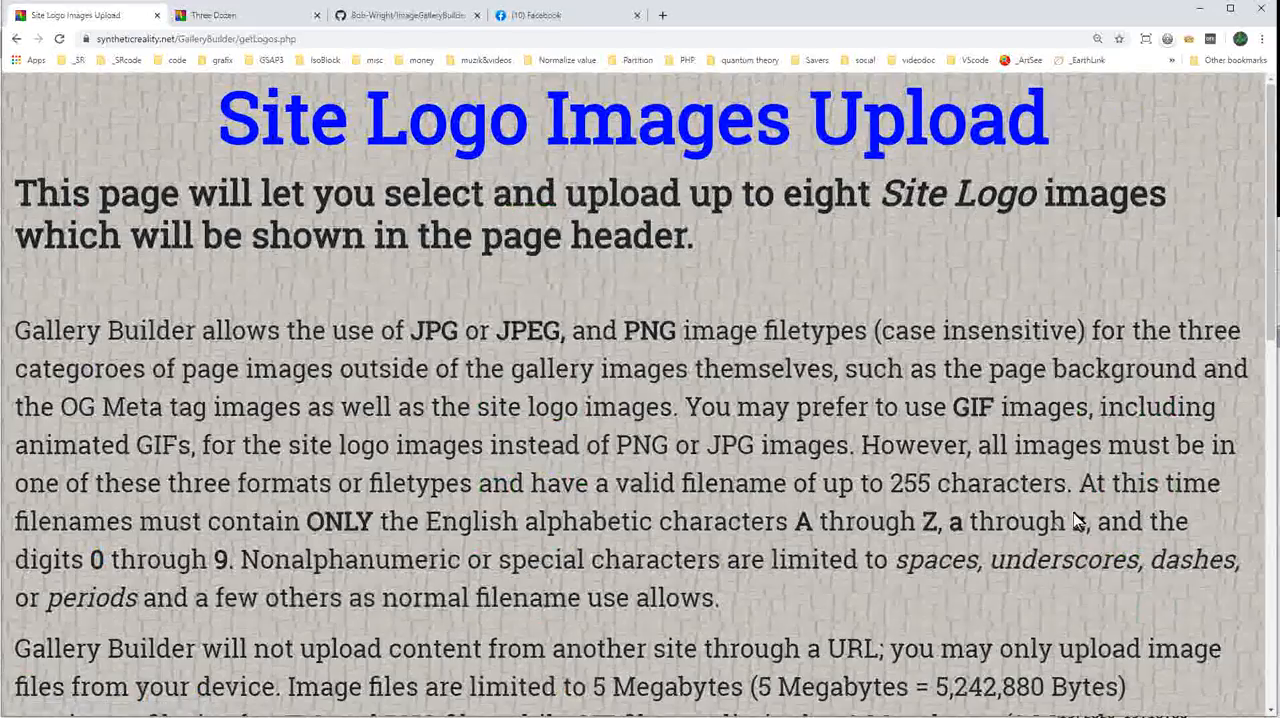
Choose IsoBlockSphere.gif, pschedelicKat.gif and pschedelicKatBlue.gif from the _KwazyKat folder as the site logo images.
{"action": "scroll", "coordinate": [933, 433], "scroll_direction": "down", "scroll_amount": 2}
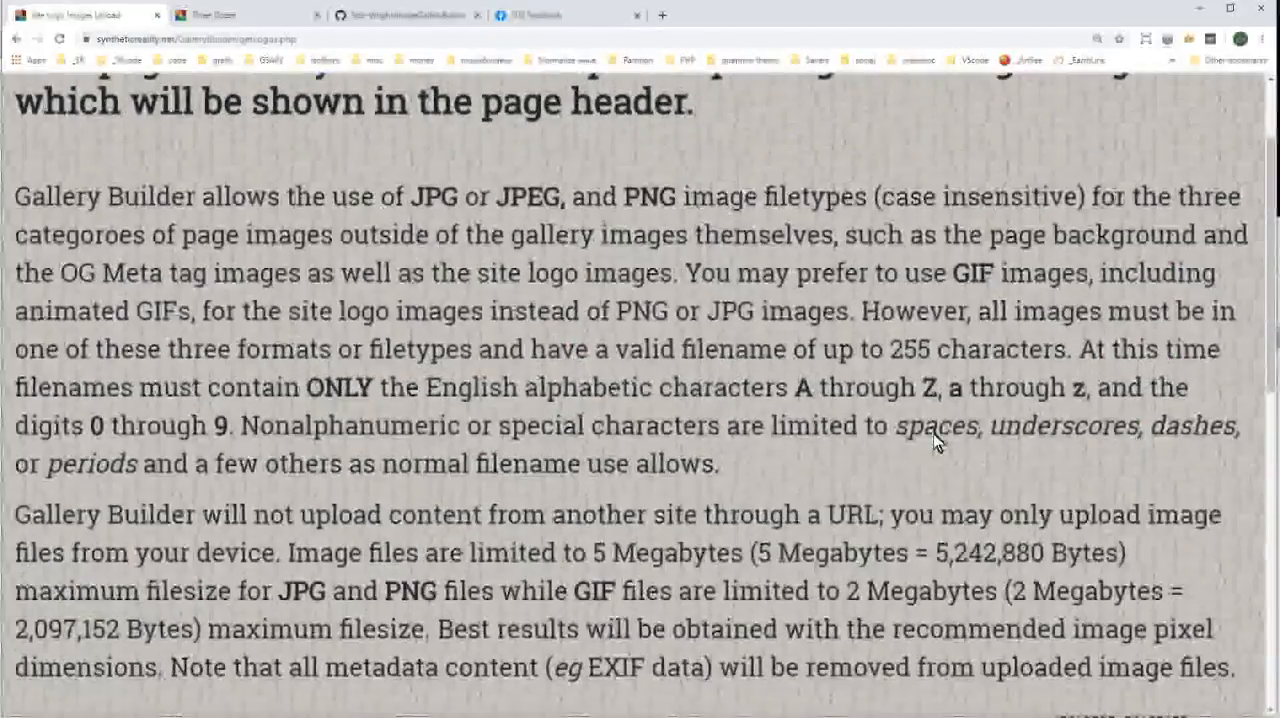
{"action": "scroll", "coordinate": [934, 434], "scroll_direction": "up", "scroll_amount": 2}
{"action": "scroll", "coordinate": [934, 434], "scroll_direction": "down", "scroll_amount": 10}
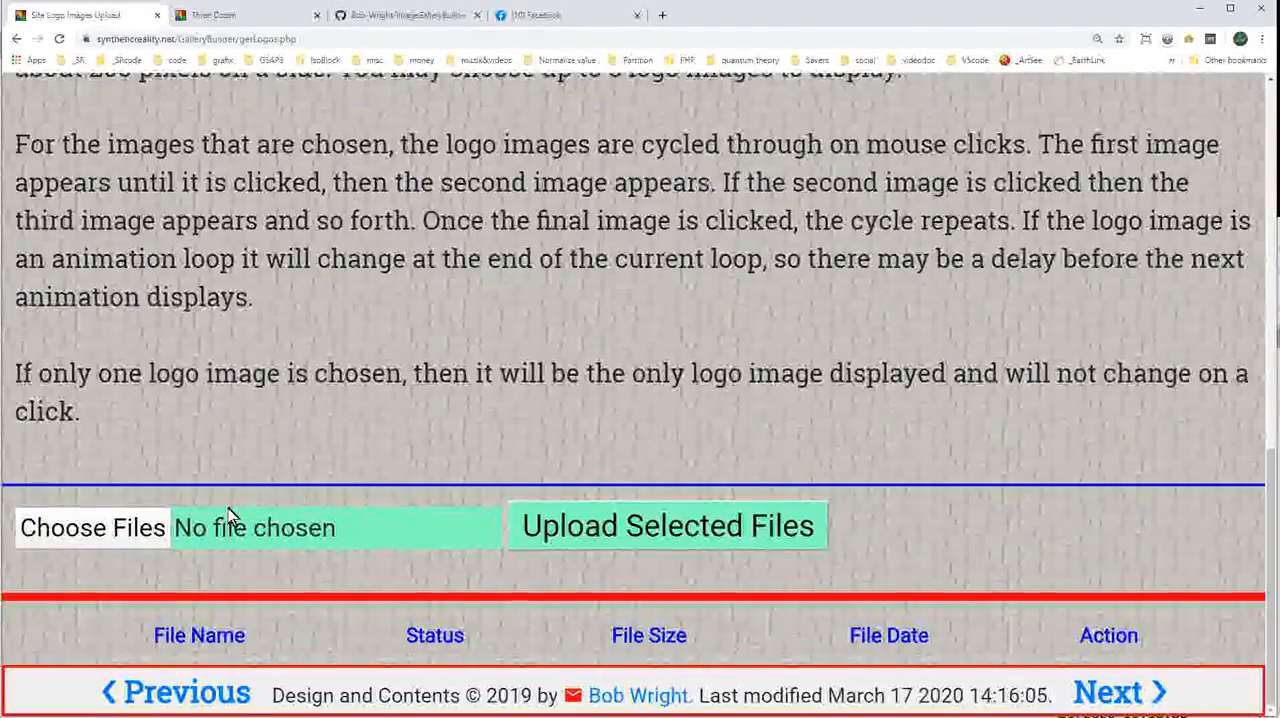
{"action": "left_click", "coordinate": [84, 553]}
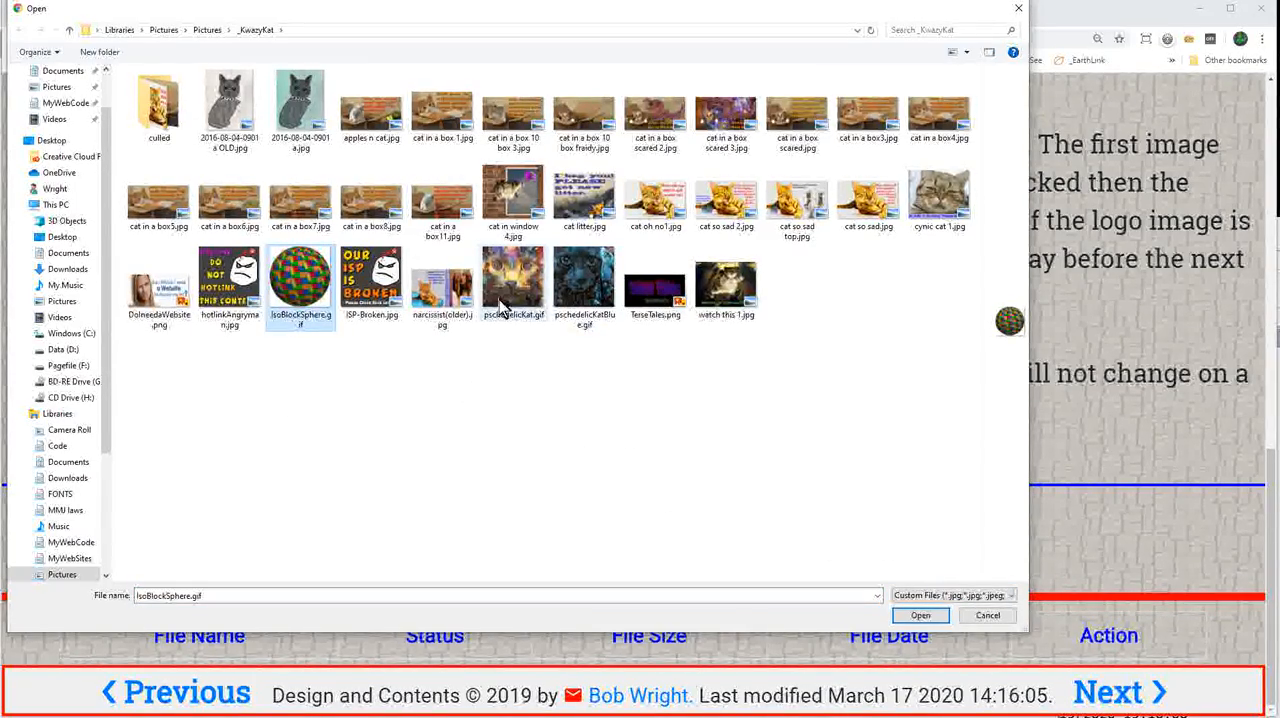
{"action": "left_click", "coordinate": [517, 303], "text": "shift"}
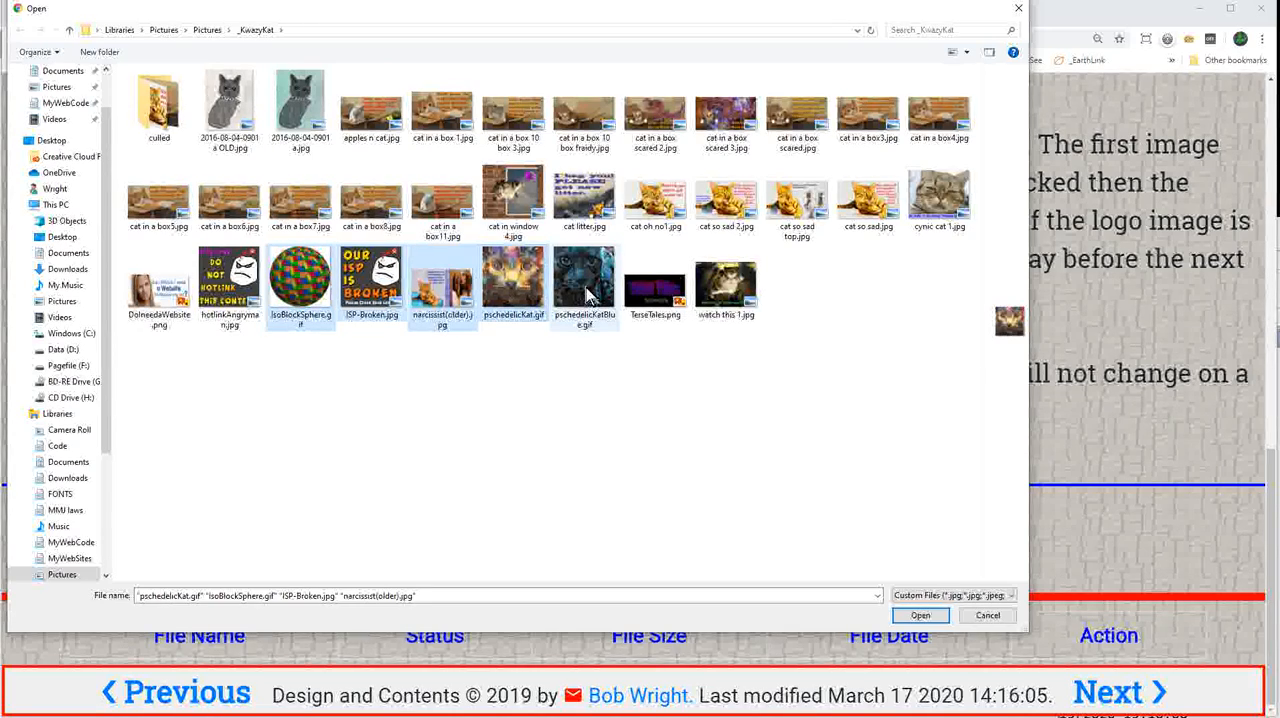
{"action": "left_click", "coordinate": [305, 295]}
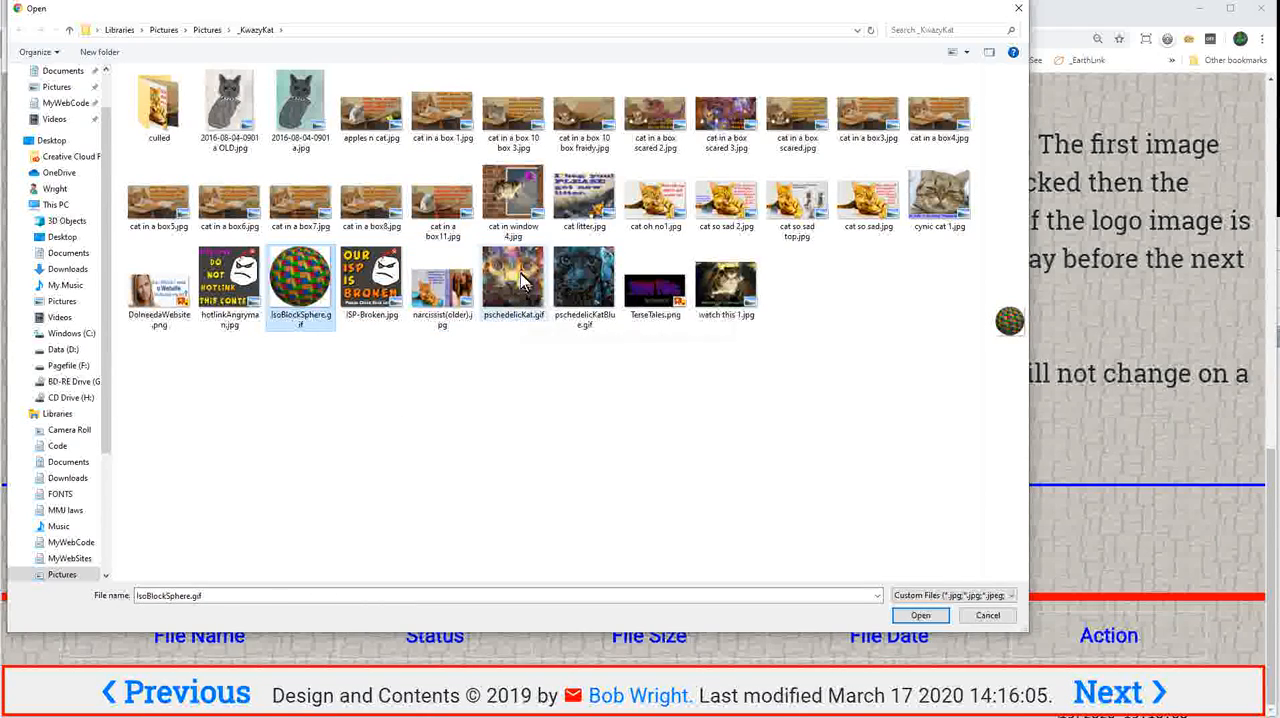
{"action": "left_click", "coordinate": [578, 312], "text": "ctrl"}
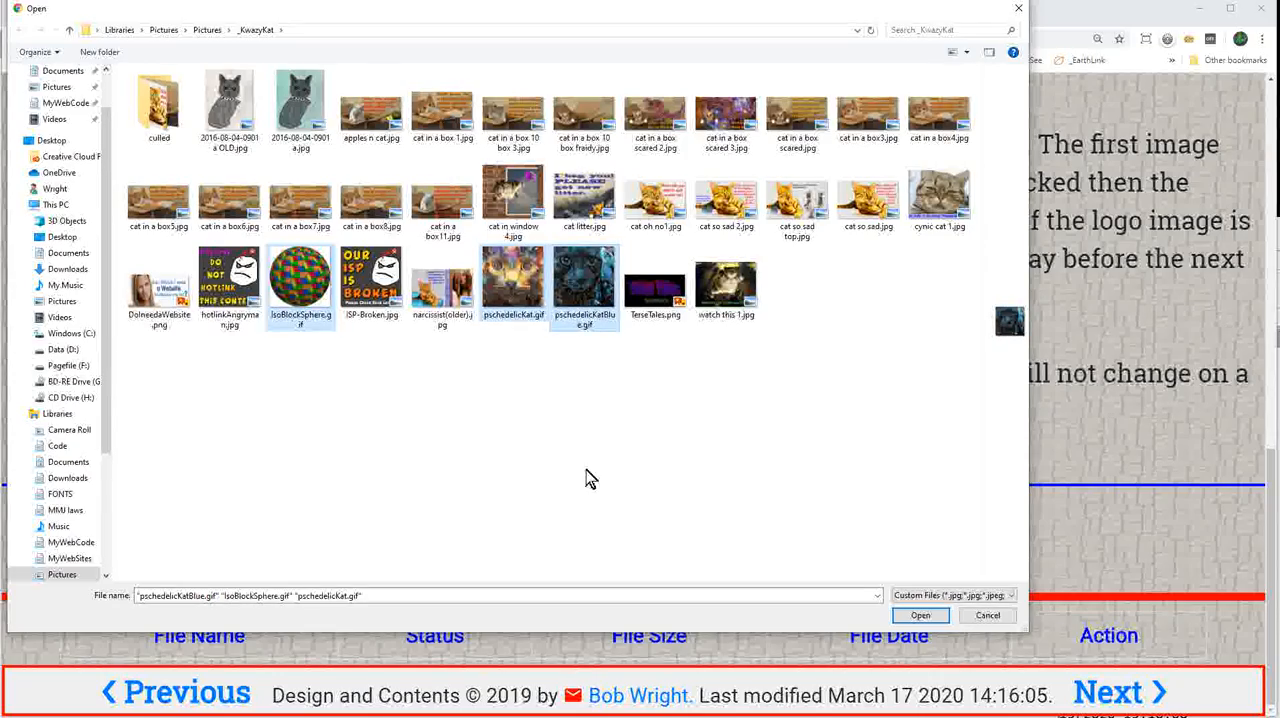
{"action": "left_click", "coordinate": [922, 617]}
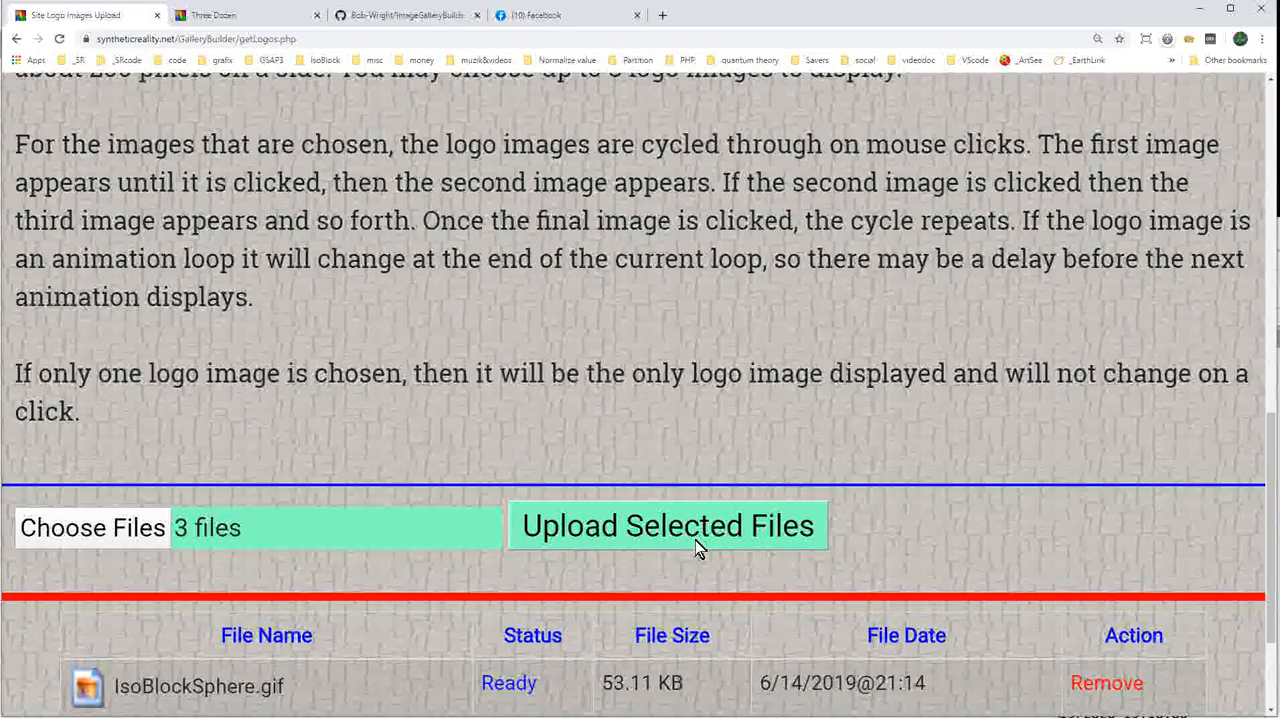
Upload the three selected site logo images and continue to the Page Background Image Upload page.
{"action": "left_click", "coordinate": [692, 541]}
{"action": "scroll", "coordinate": [1000, 488], "scroll_direction": "down", "scroll_amount": 1}
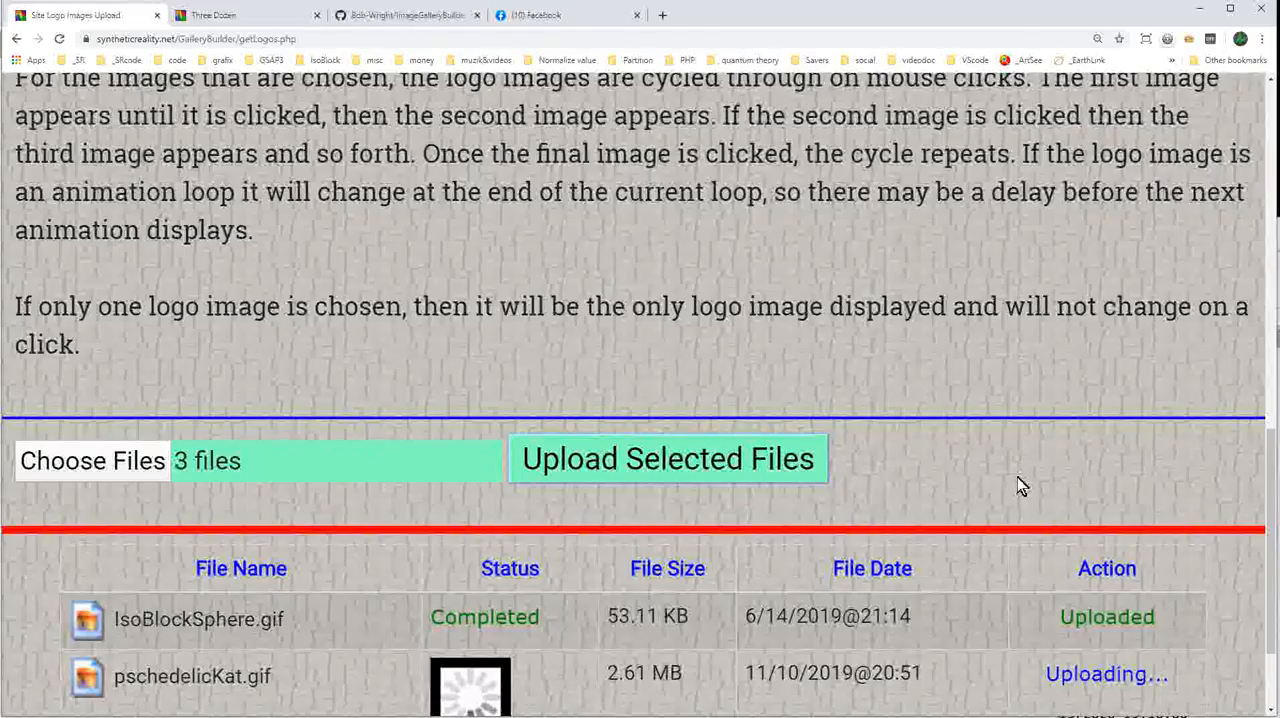
{"action": "scroll", "coordinate": [1020, 483], "scroll_direction": "down", "scroll_amount": 2}
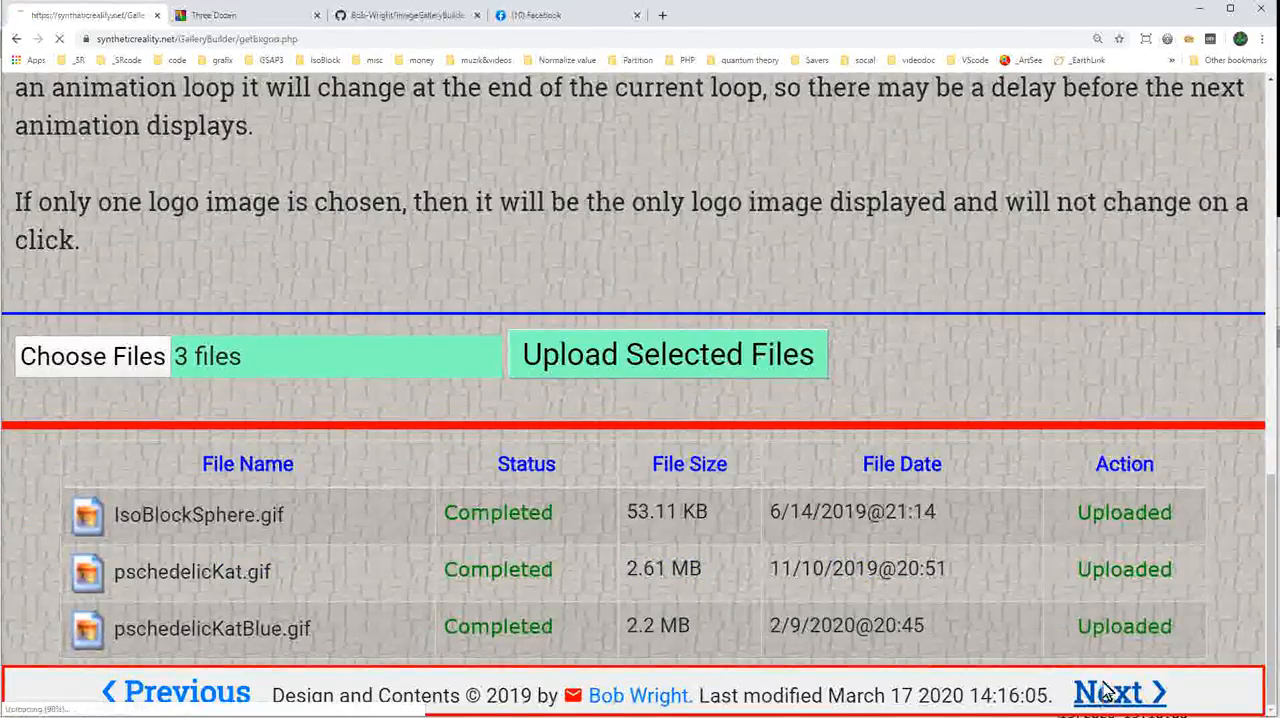
{"action": "left_click", "coordinate": [1107, 695]}
{"action": "scroll", "coordinate": [700, 535], "scroll_direction": "down", "scroll_amount": 1}
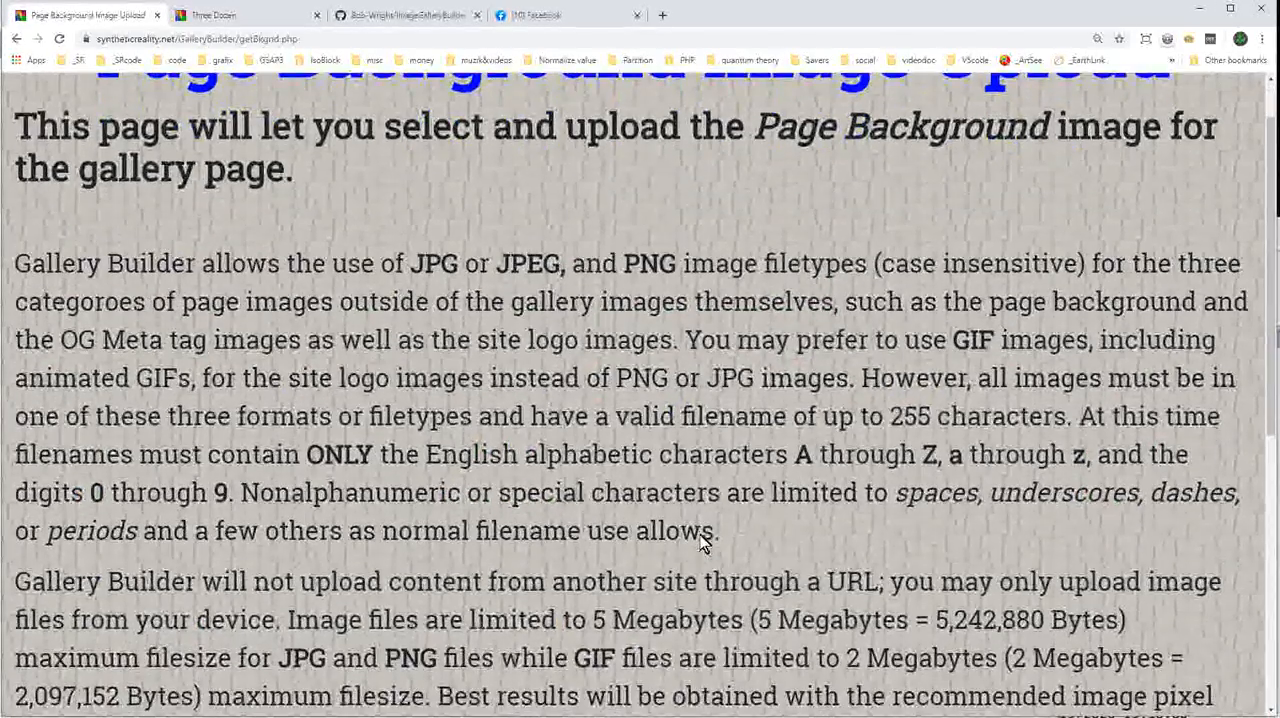
{"action": "scroll", "coordinate": [695, 500], "scroll_direction": "up", "scroll_amount": 1}
{"action": "scroll", "coordinate": [593, 253], "scroll_direction": "down", "scroll_amount": 6}
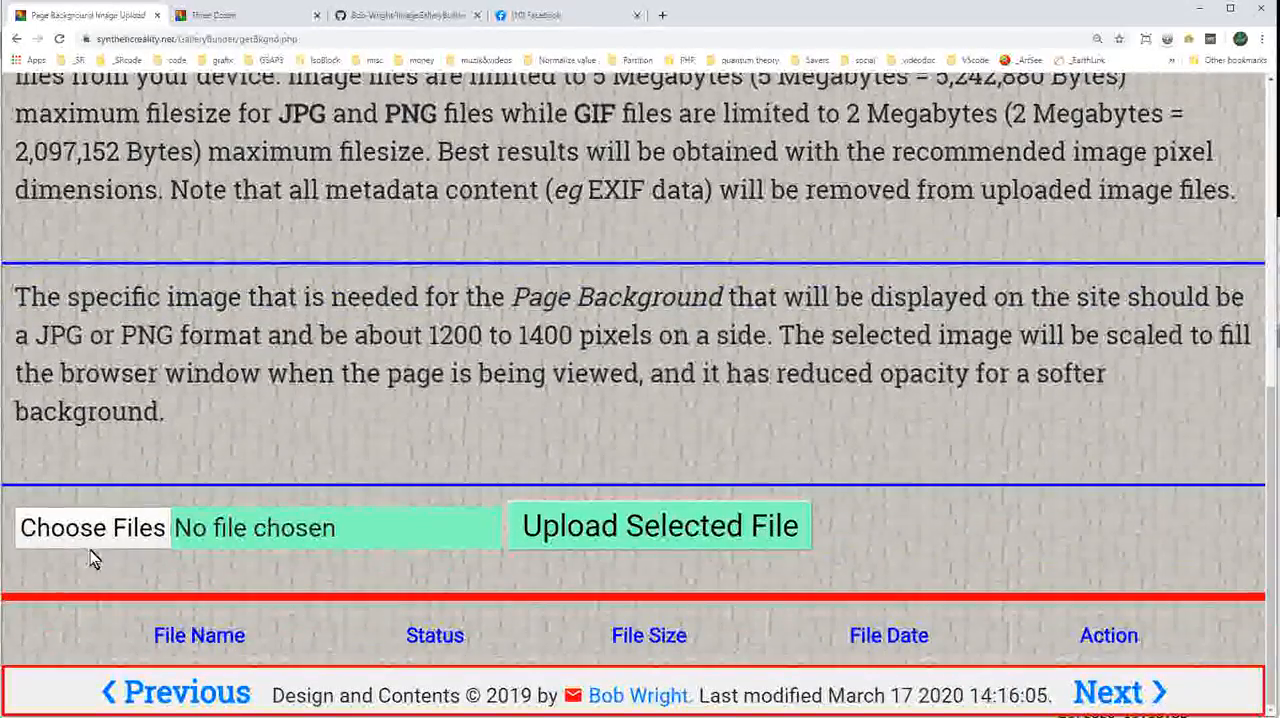
{"action": "left_click", "coordinate": [100, 540]}
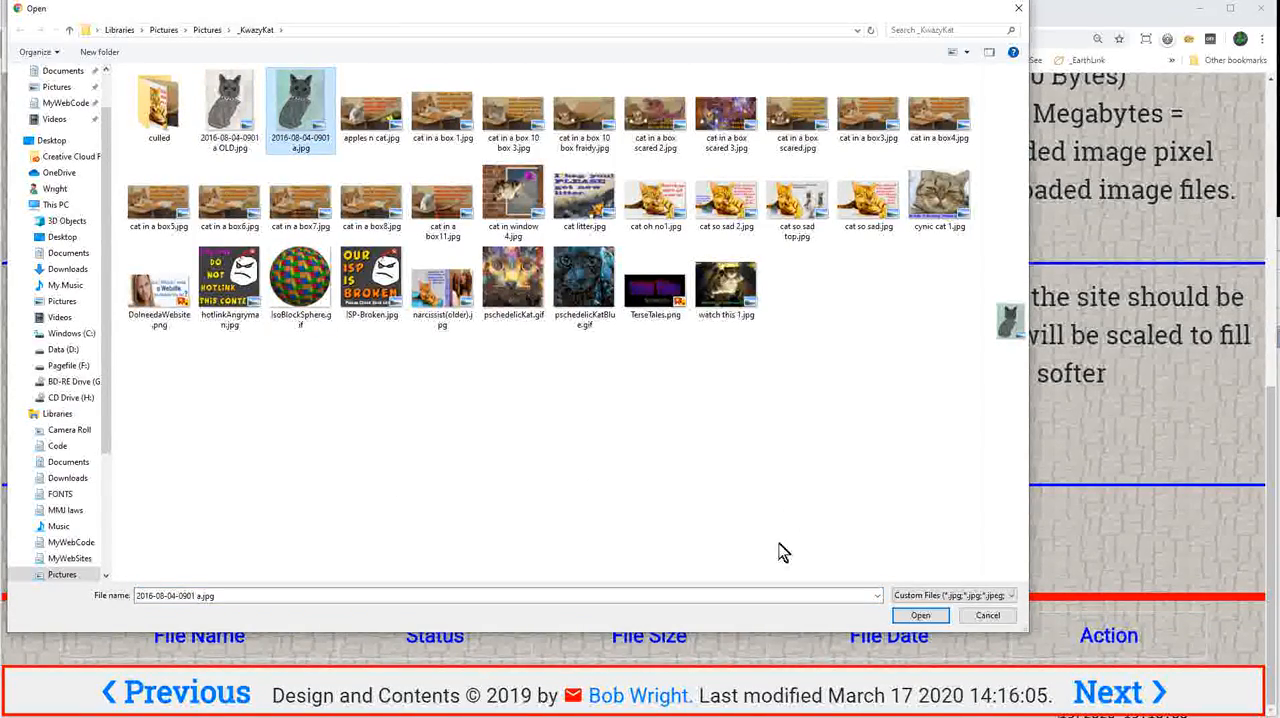
{"action": "left_click", "coordinate": [918, 616]}
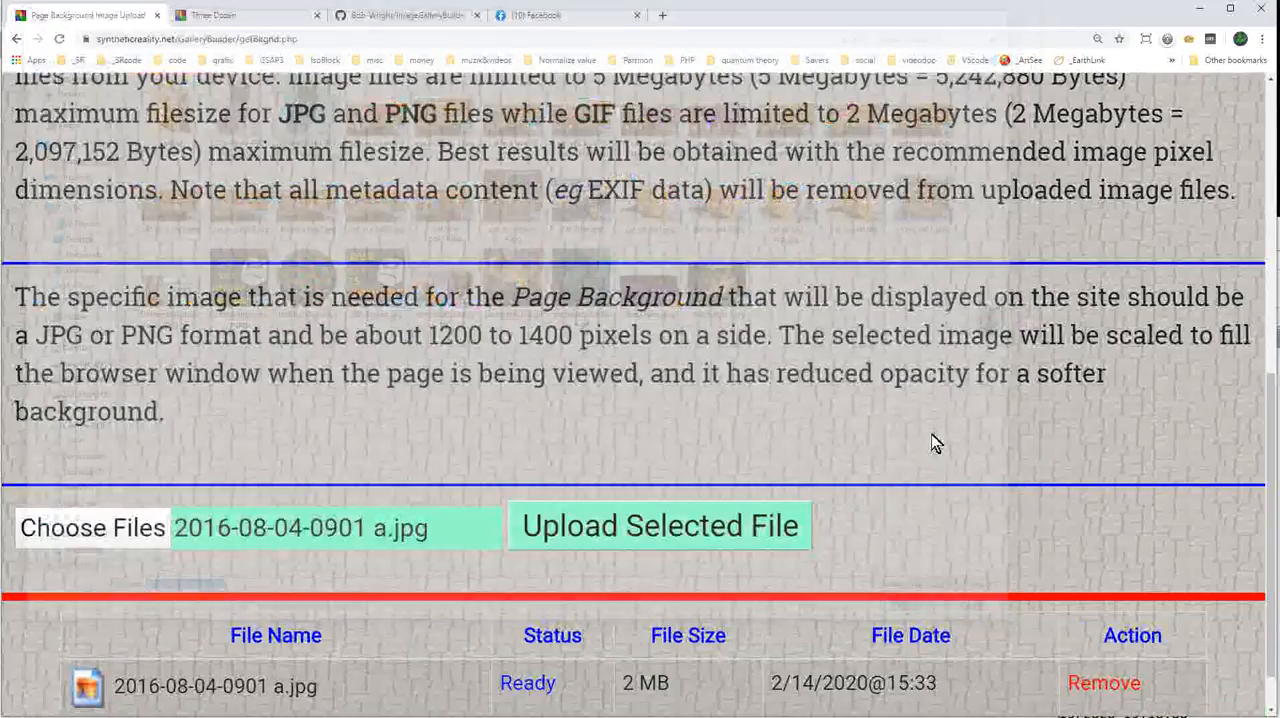
Upload the selected page background image and continue to the OG Meta Tag Data Upload page.
{"action": "left_click", "coordinate": [660, 530]}
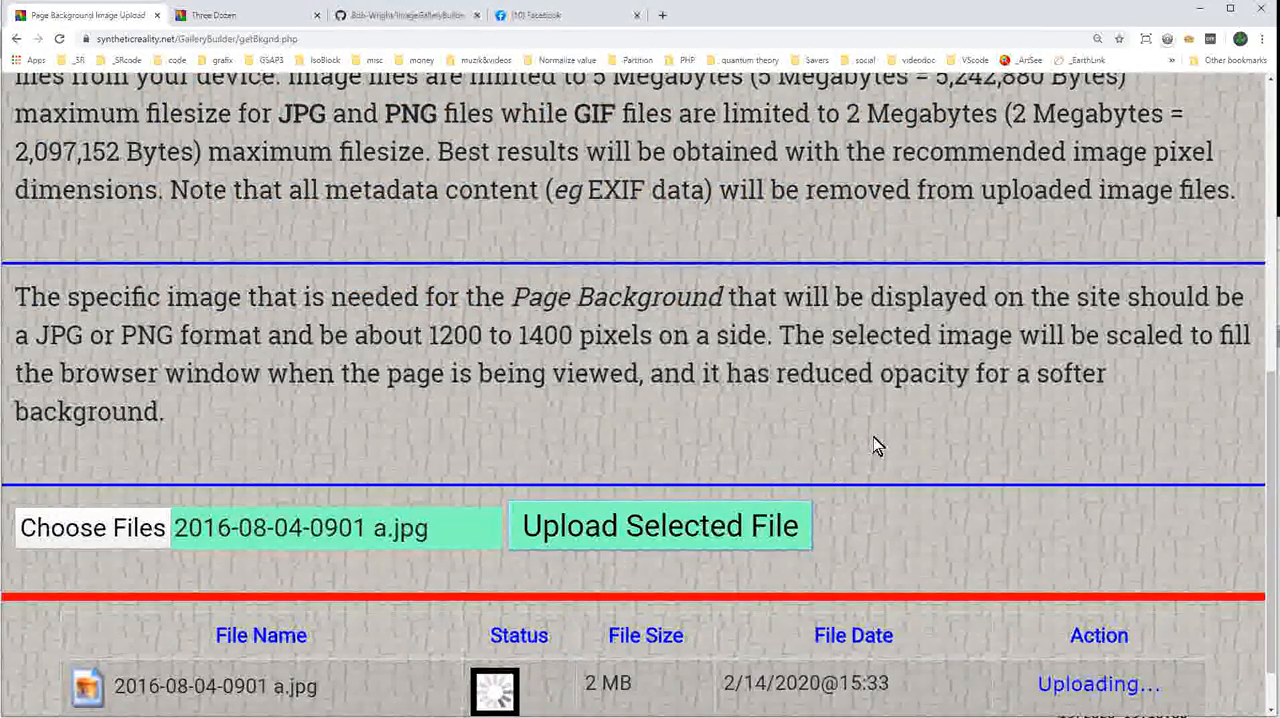
{"action": "scroll", "coordinate": [885, 444], "scroll_direction": "down", "scroll_amount": 1}
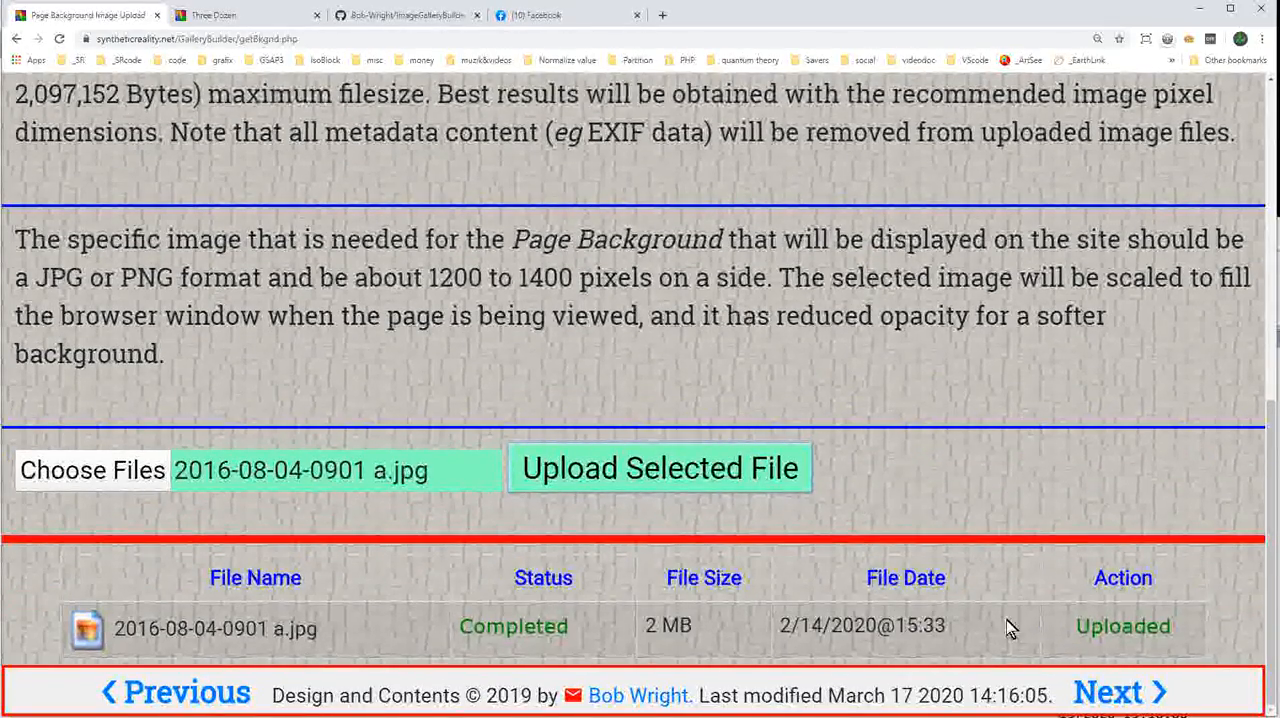
{"action": "left_click", "coordinate": [1115, 695]}
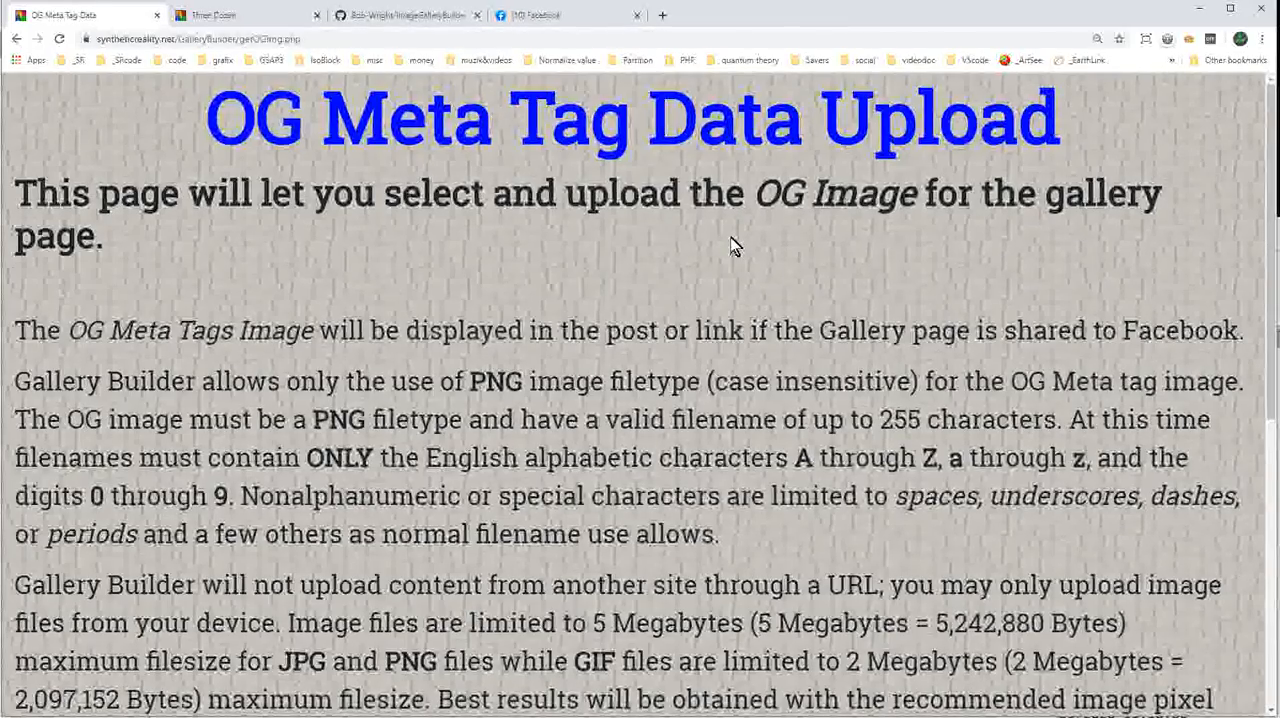
Choose DoIneedaWebsite.png from the _KwazyKat folder as the OG Meta Tags image.
{"action": "scroll", "coordinate": [701, 250], "scroll_direction": "down", "scroll_amount": 4}
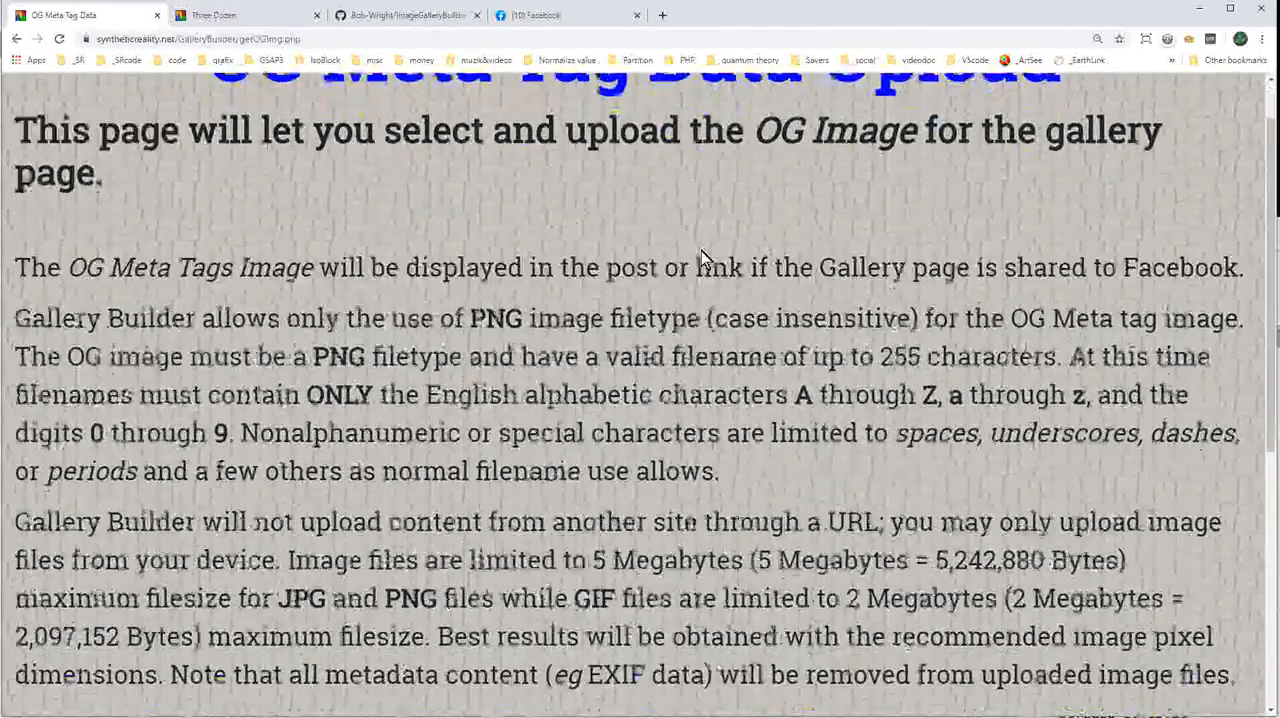
{"action": "scroll", "coordinate": [688, 280], "scroll_direction": "down", "scroll_amount": 2}
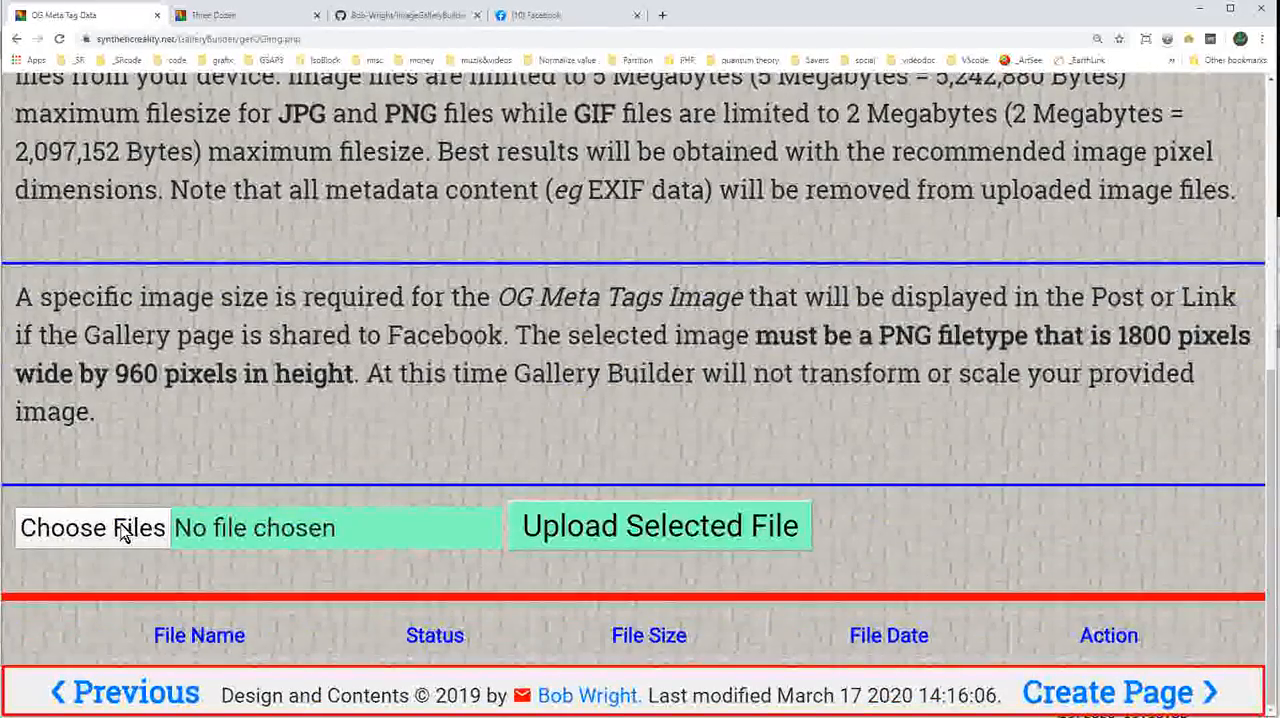
{"action": "left_click", "coordinate": [122, 533]}
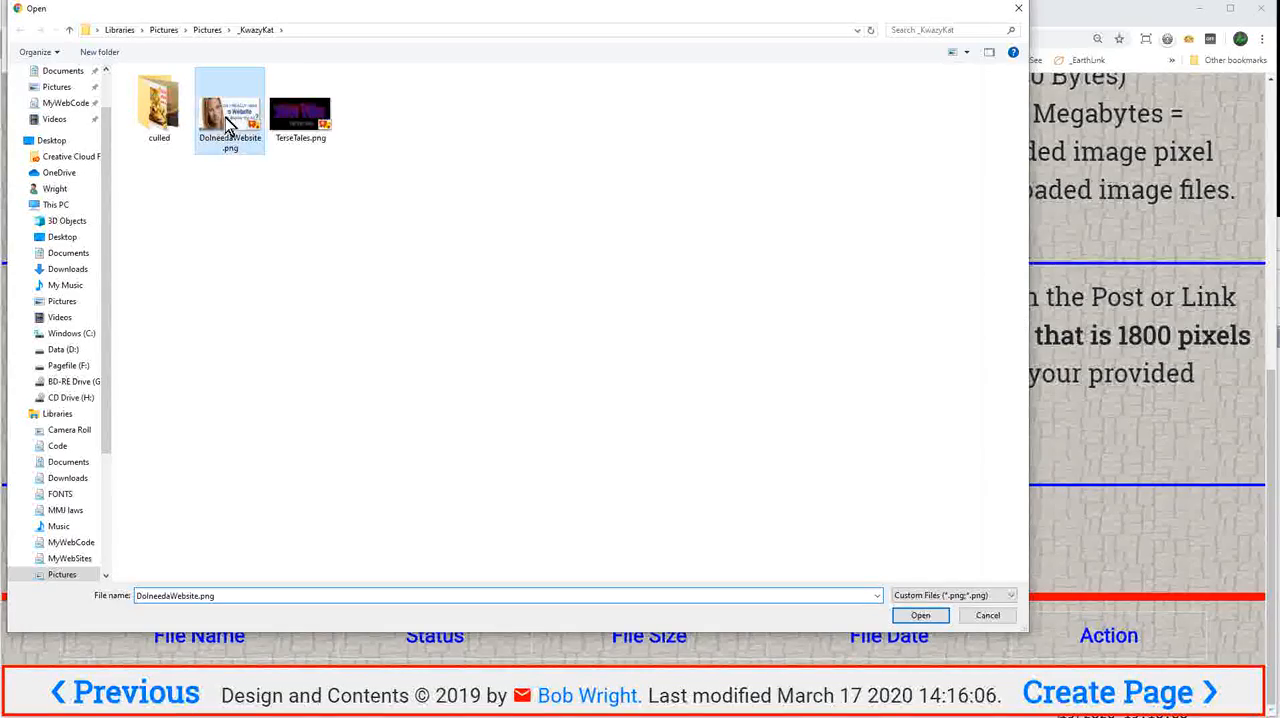
{"action": "left_click", "coordinate": [919, 618]}
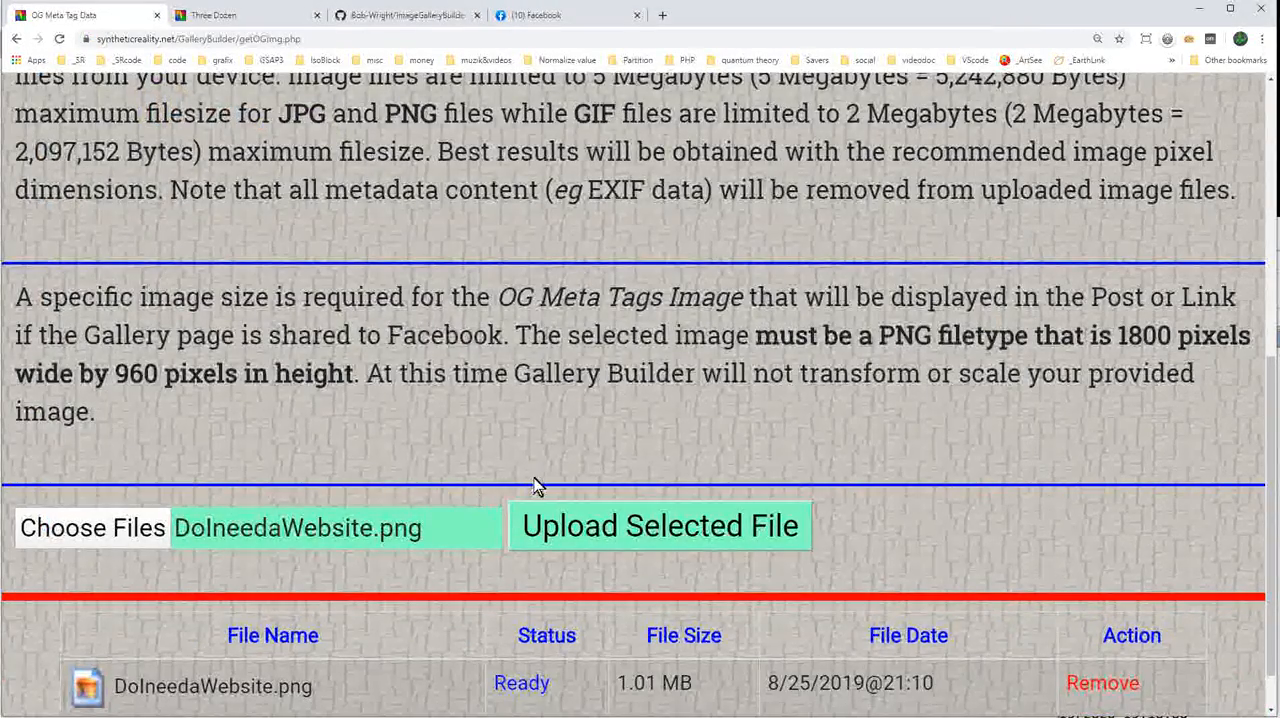
Upload the selected OG image and proceed to creating the gallery page.
{"action": "scroll", "coordinate": [535, 485], "scroll_direction": "down", "scroll_amount": 1}
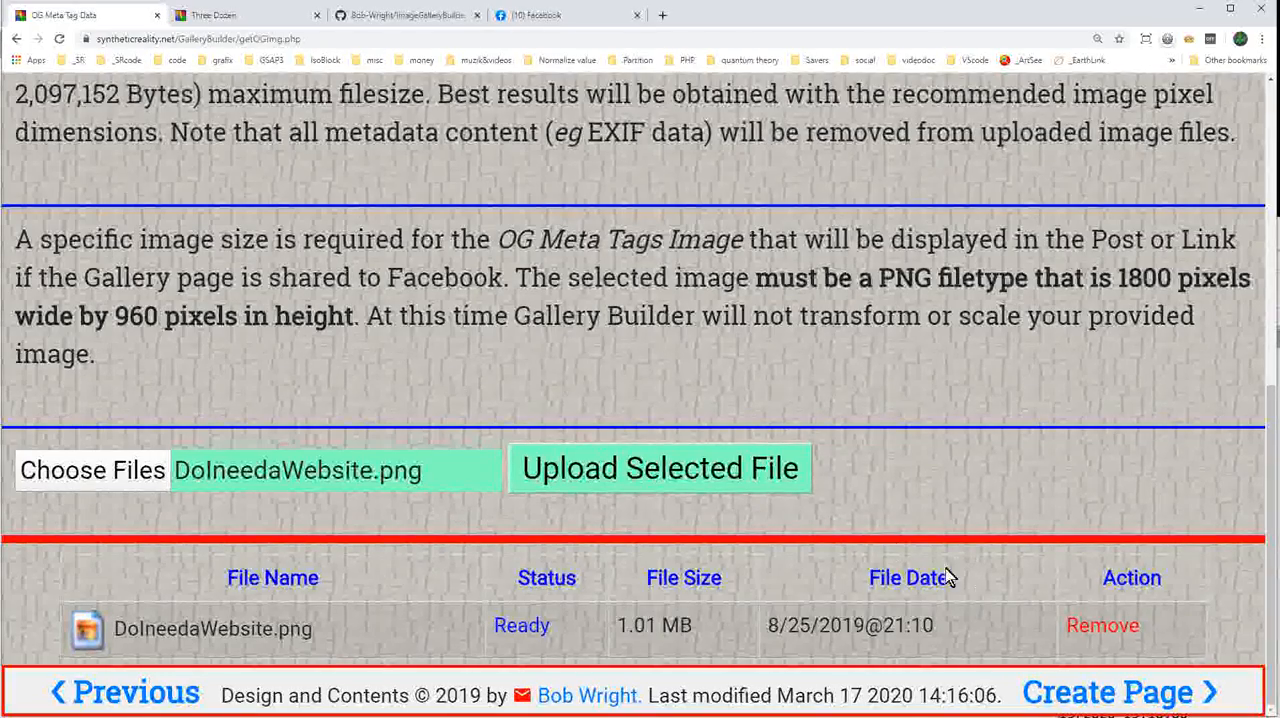
{"action": "left_click", "coordinate": [633, 469]}
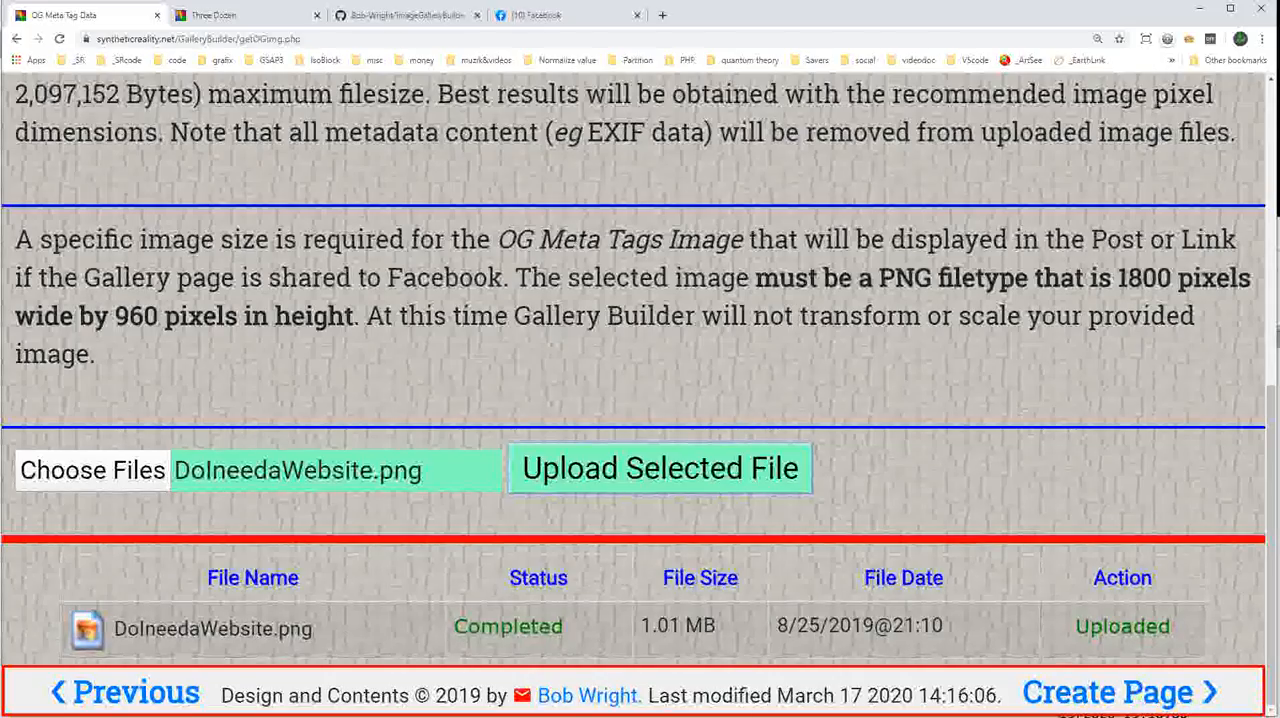
{"action": "left_click", "coordinate": [1110, 690]}
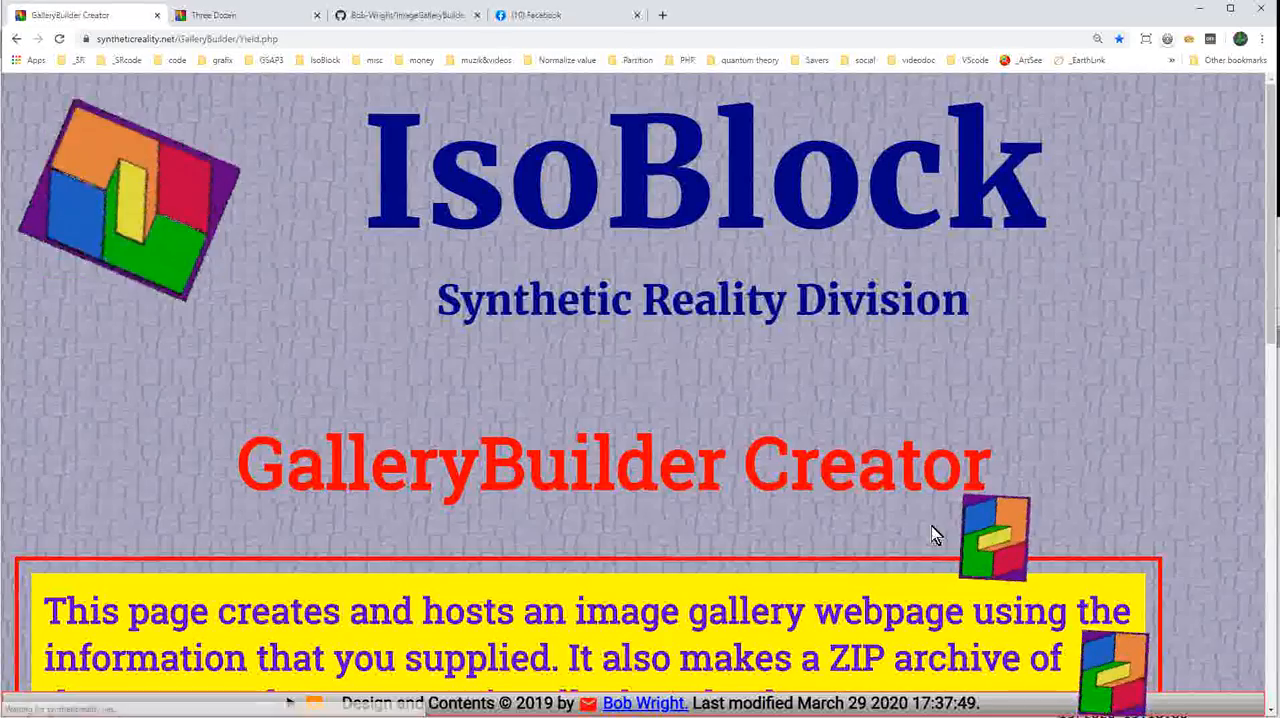
Review the gallery session data in the GalleryBuilder Creator and continue to generate the KwazyKatCartoons gallery files.
{"action": "scroll", "coordinate": [830, 465], "scroll_direction": "down", "scroll_amount": 6}
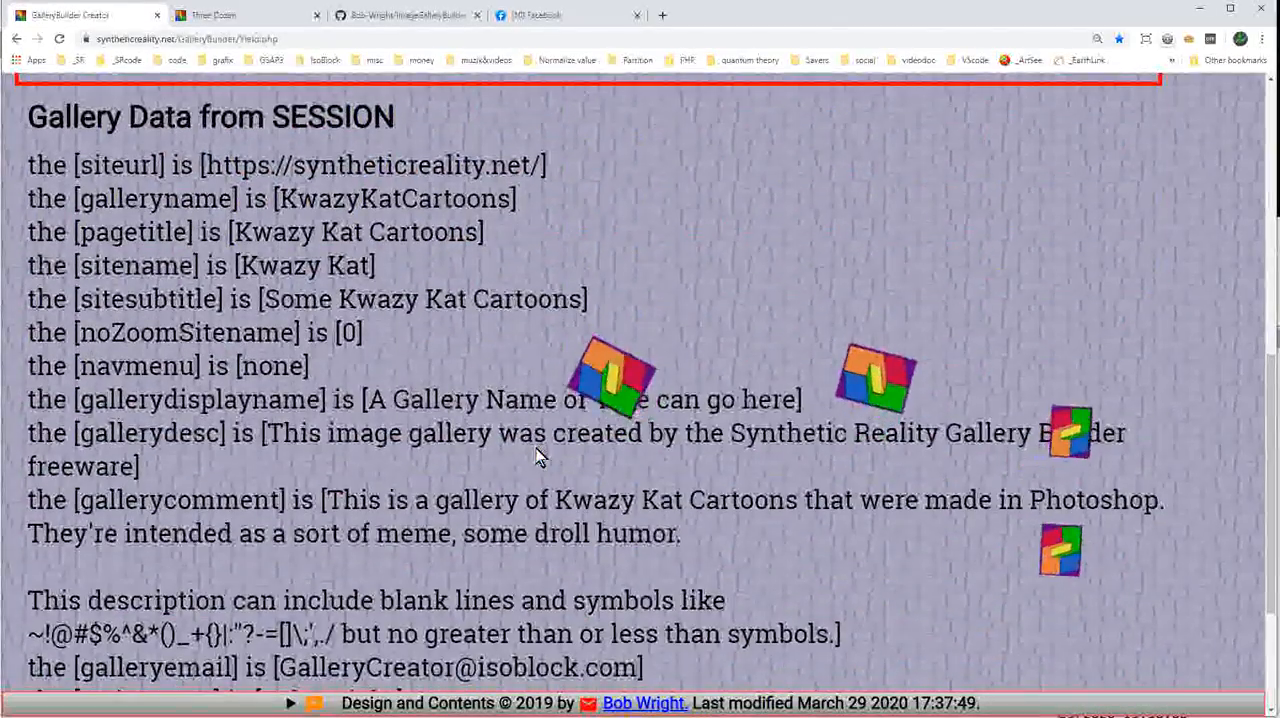
{"action": "scroll", "coordinate": [388, 362], "scroll_direction": "down", "scroll_amount": 1}
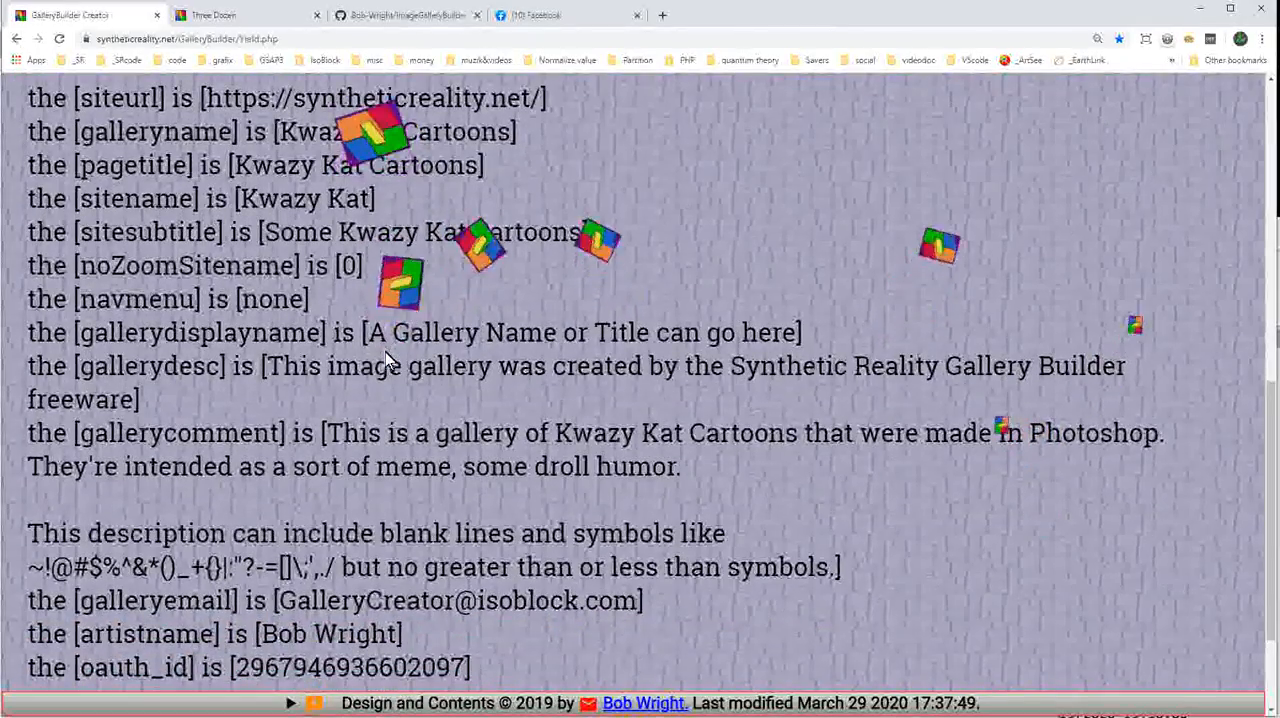
{"action": "scroll", "coordinate": [490, 365], "scroll_direction": "down", "scroll_amount": 1}
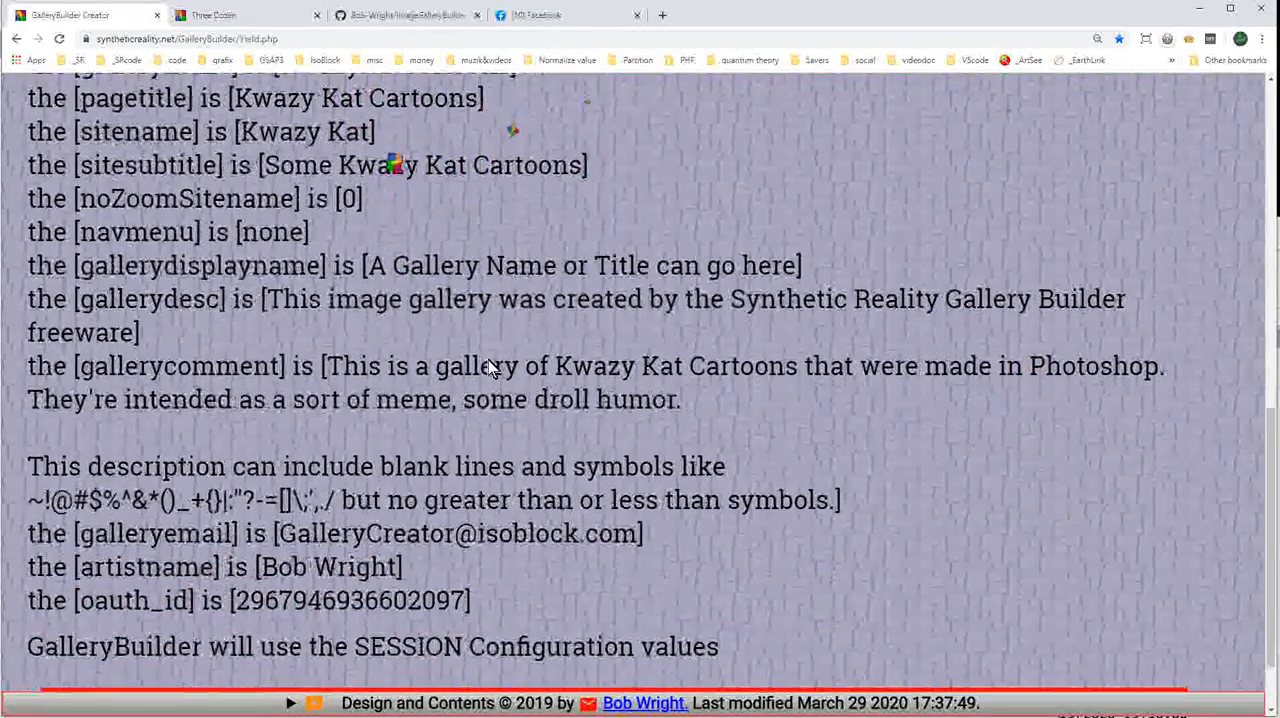
{"action": "scroll", "coordinate": [337, 223], "scroll_direction": "down", "scroll_amount": 1}
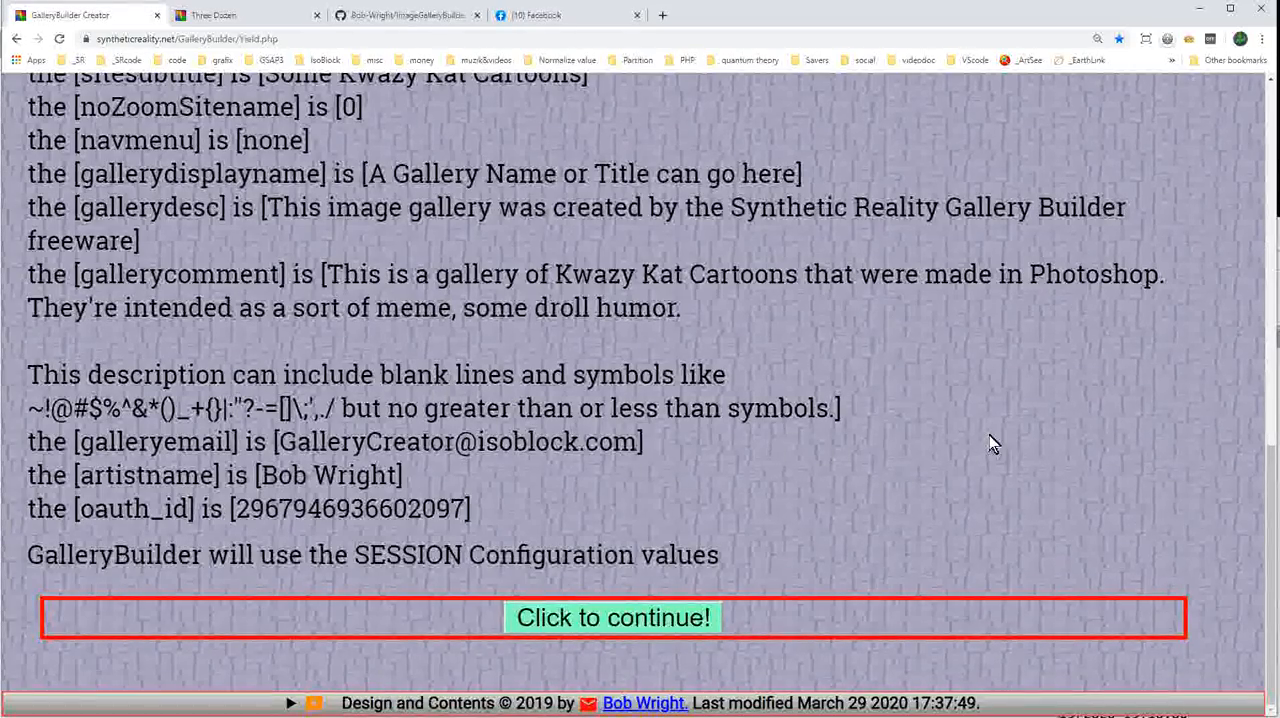
{"action": "left_click", "coordinate": [596, 628]}
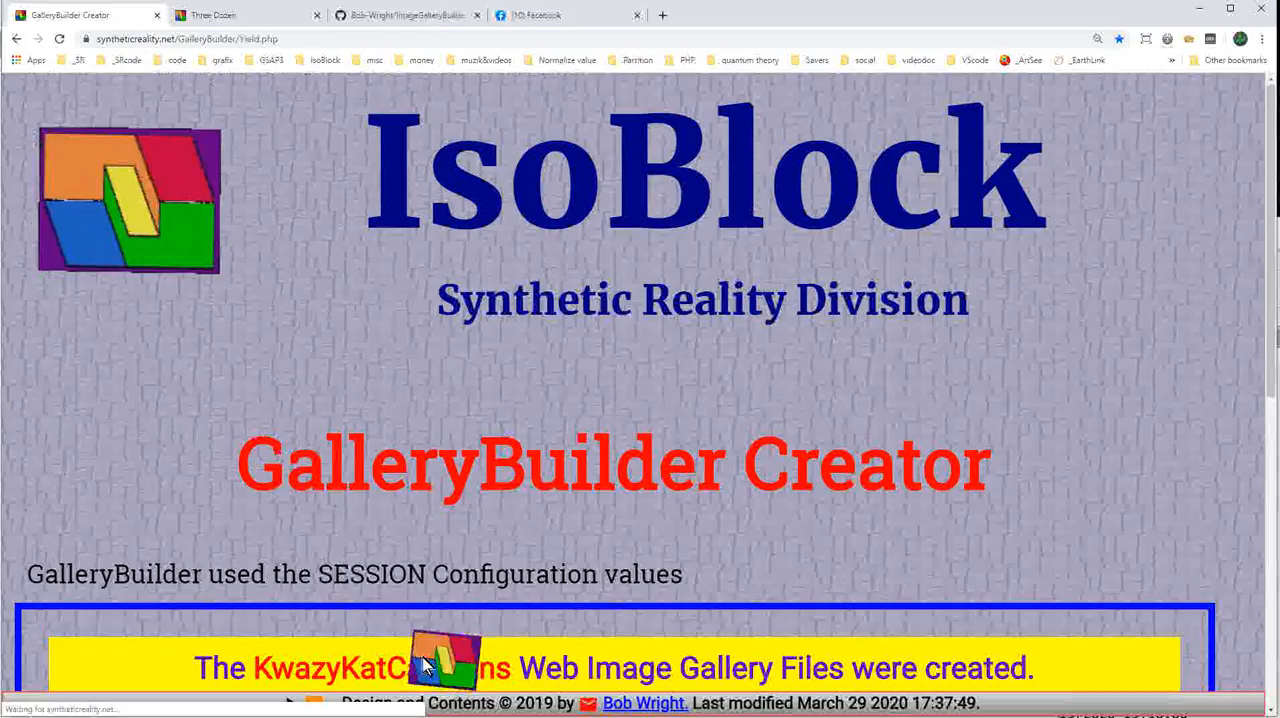
Download the ZIP archive of the KwazyKatCartoons gallery from the creation results page.
{"action": "scroll", "coordinate": [582, 504], "scroll_direction": "down", "scroll_amount": 2}
{"action": "scroll", "coordinate": [581, 503], "scroll_direction": "down", "scroll_amount": 4}
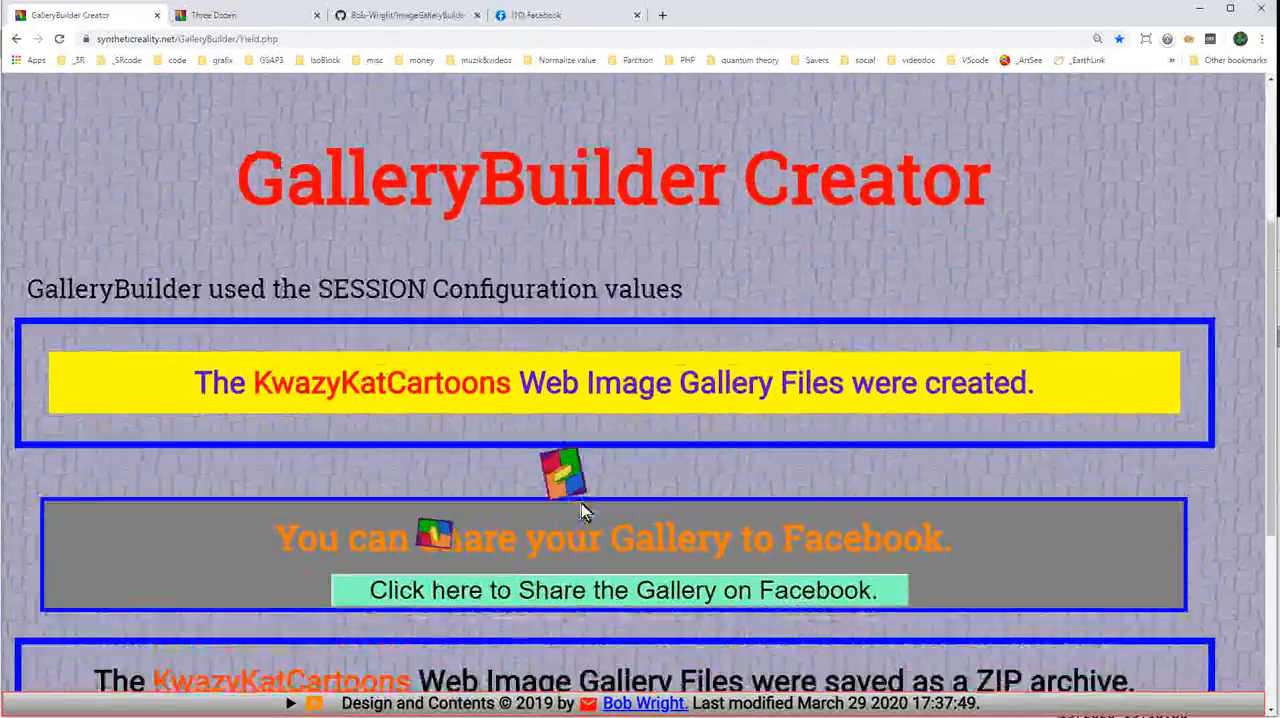
{"action": "scroll", "coordinate": [779, 500], "scroll_direction": "down", "scroll_amount": 1}
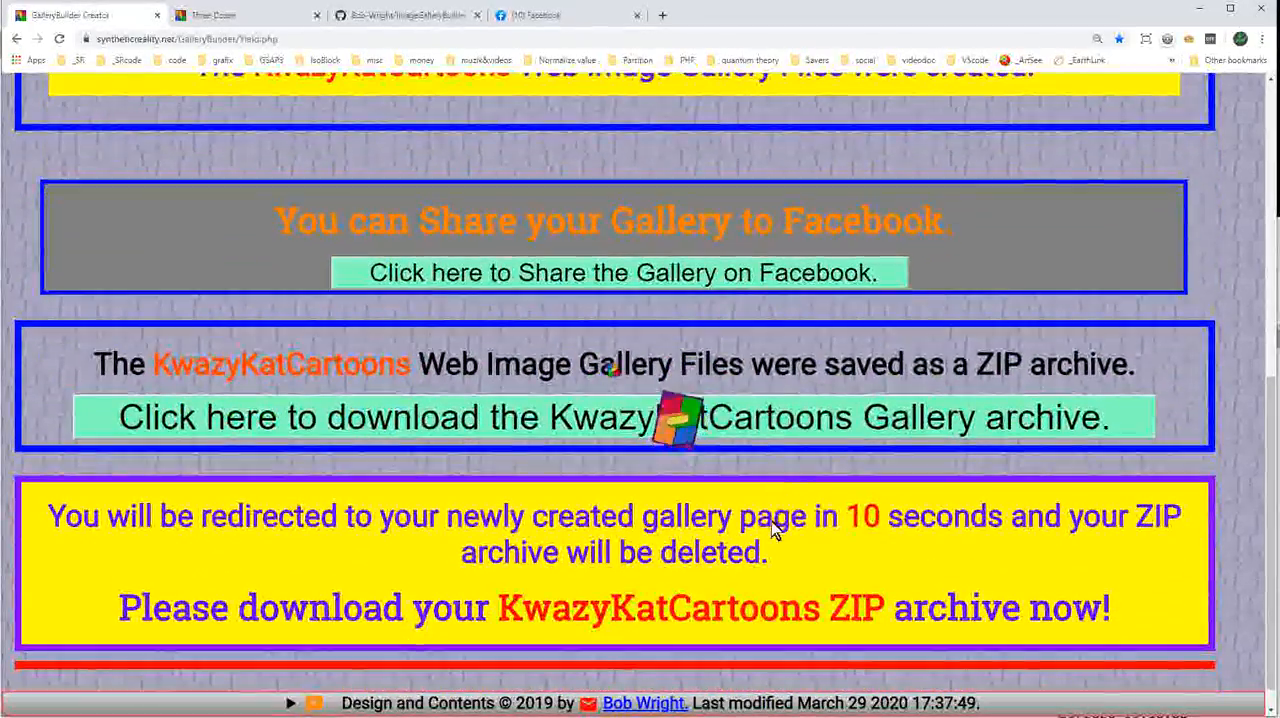
{"action": "scroll", "coordinate": [774, 522], "scroll_direction": "up", "scroll_amount": 1}
{"action": "scroll", "coordinate": [826, 490], "scroll_direction": "down", "scroll_amount": 1}
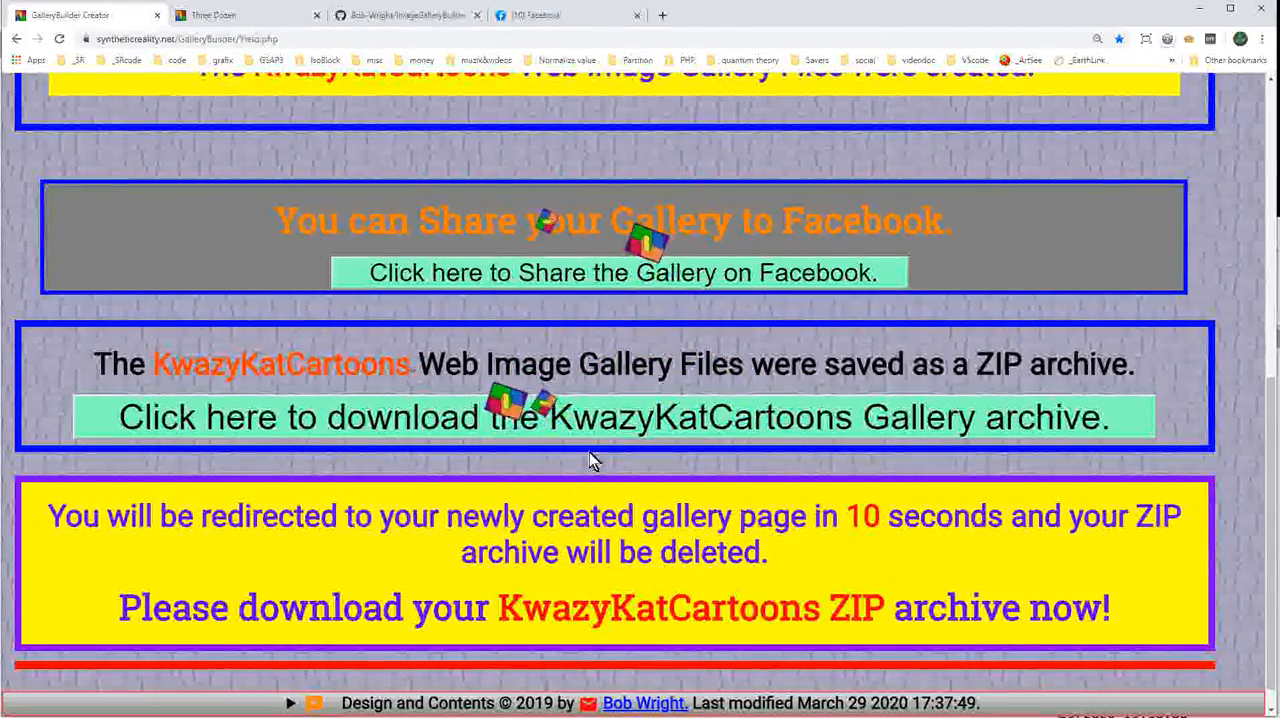
{"action": "left_click", "coordinate": [563, 416]}
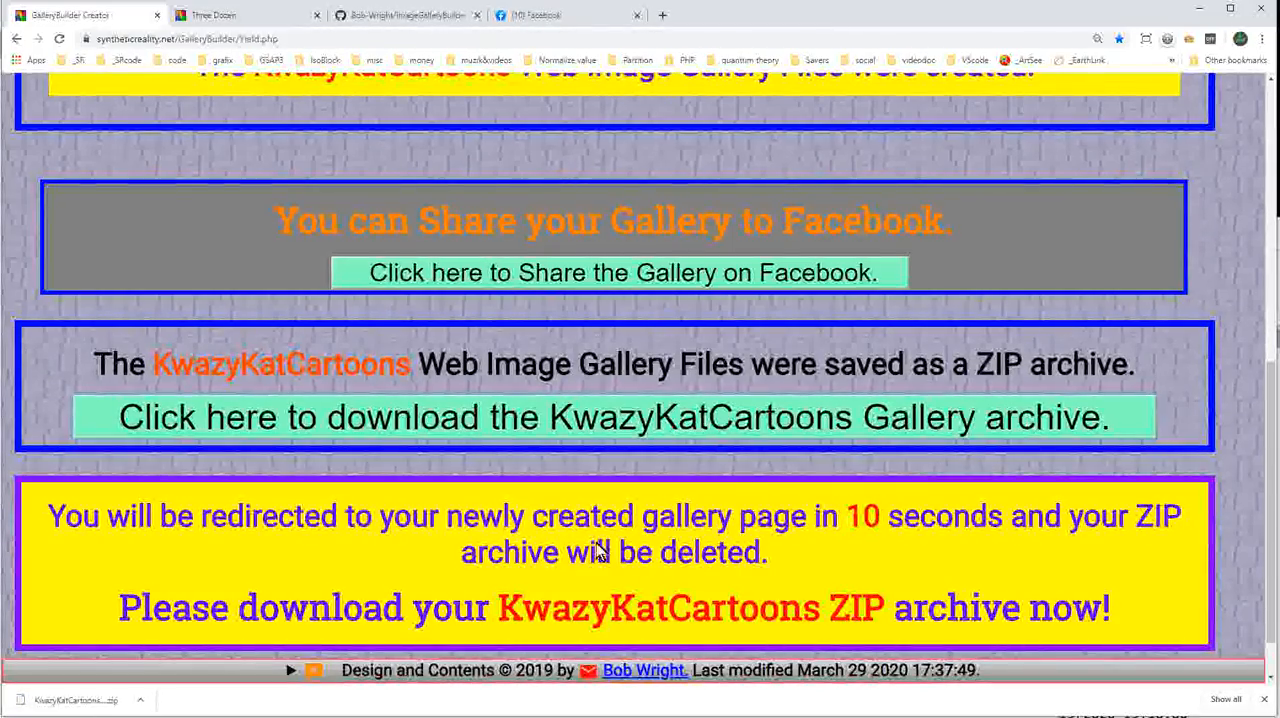
Share the new Kwazy Kat gallery on Facebook and log out of Facebook.
{"action": "left_click", "coordinate": [551, 275]}
{"action": "scroll", "coordinate": [674, 429], "scroll_direction": "down", "scroll_amount": 2}
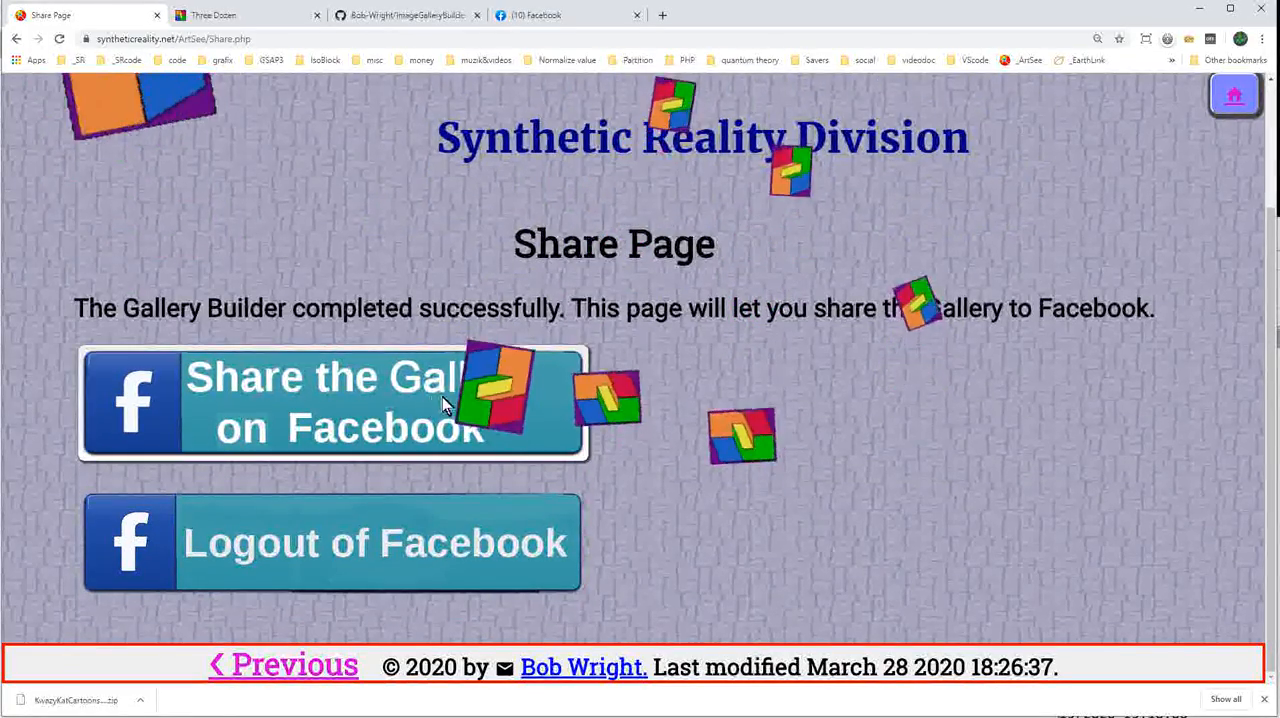
{"action": "left_click", "coordinate": [380, 409]}
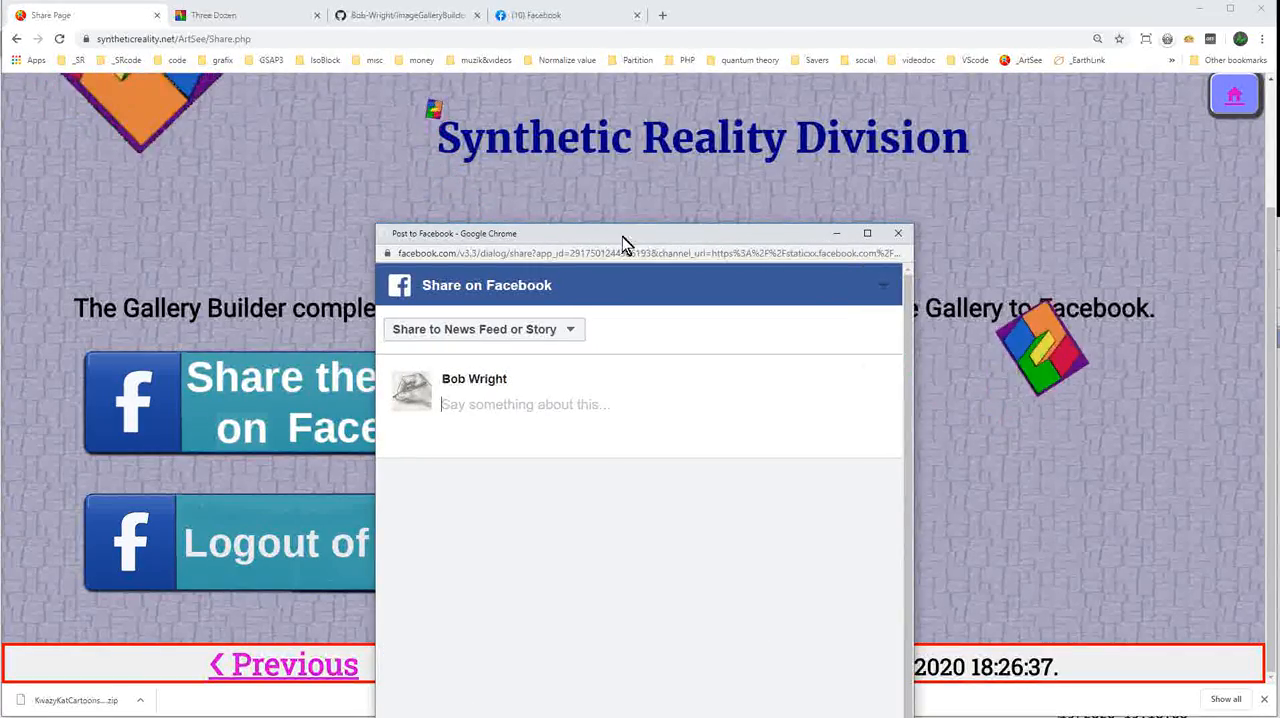
{"action": "left_click_drag", "start_coordinate": [620, 240], "coordinate": [596, 111]}
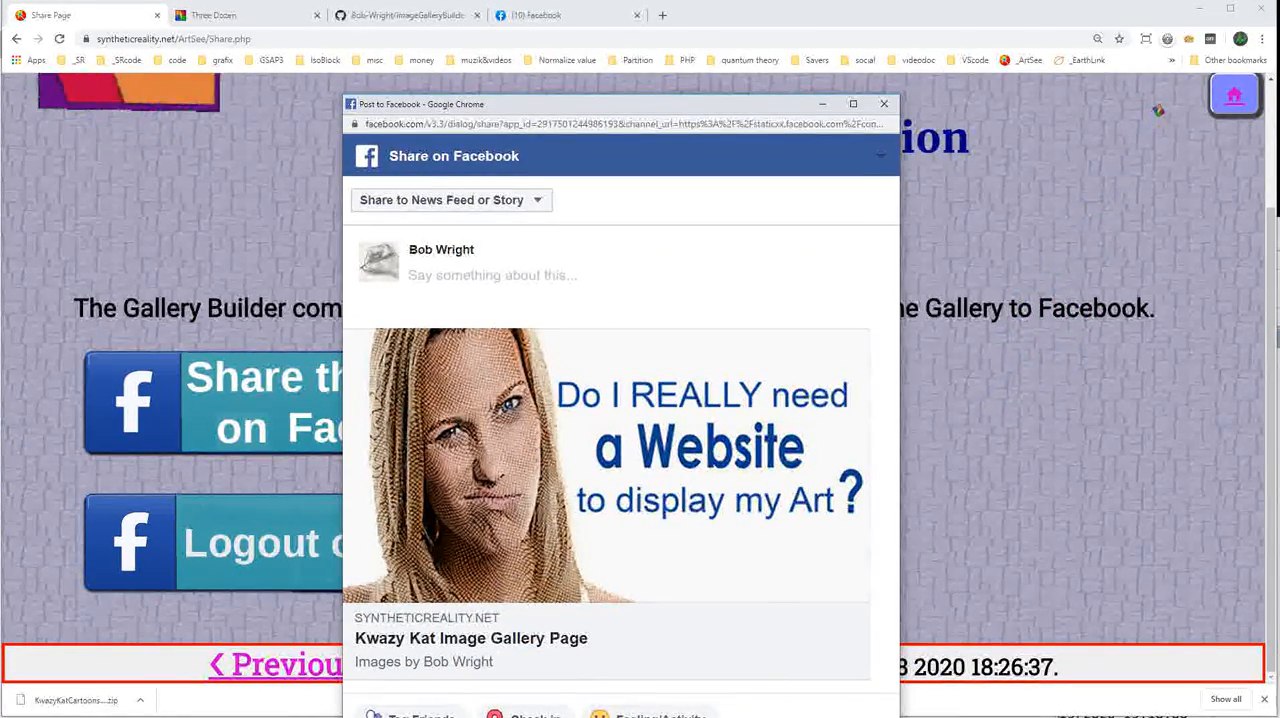
{"action": "left_click_drag", "start_coordinate": [621, 716], "coordinate": [628, 613]}
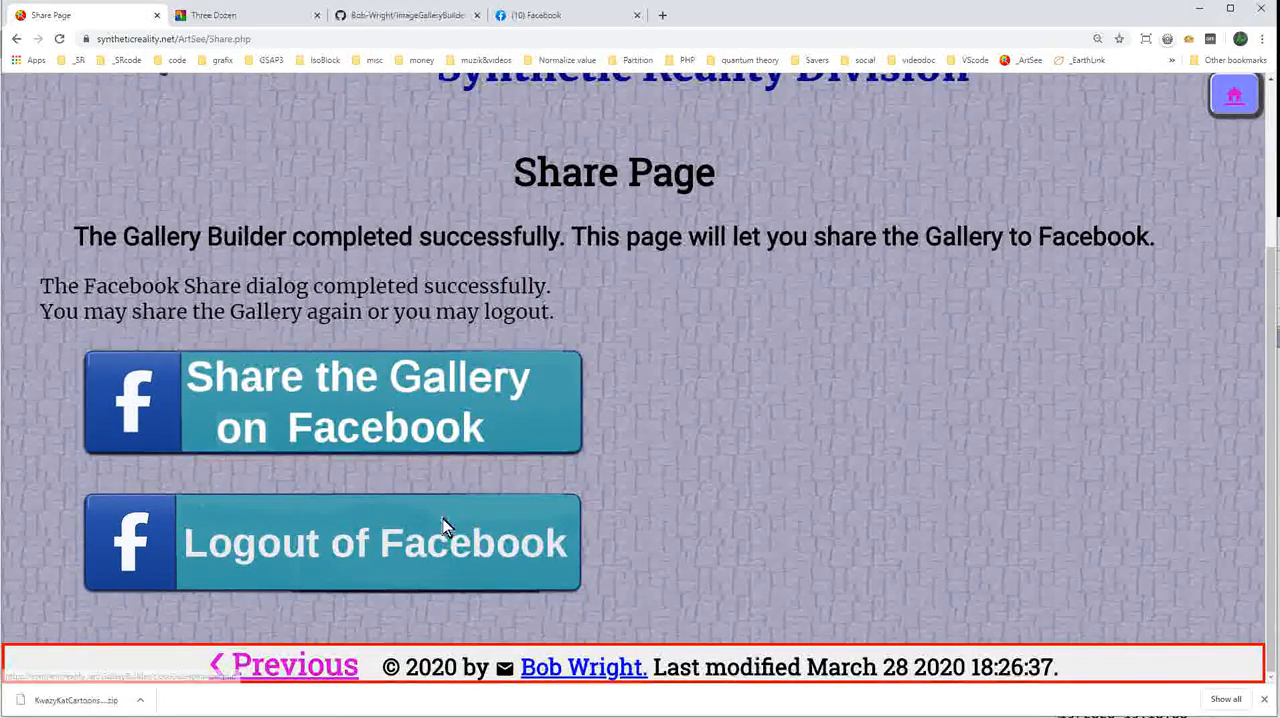
{"action": "left_click", "coordinate": [367, 538]}
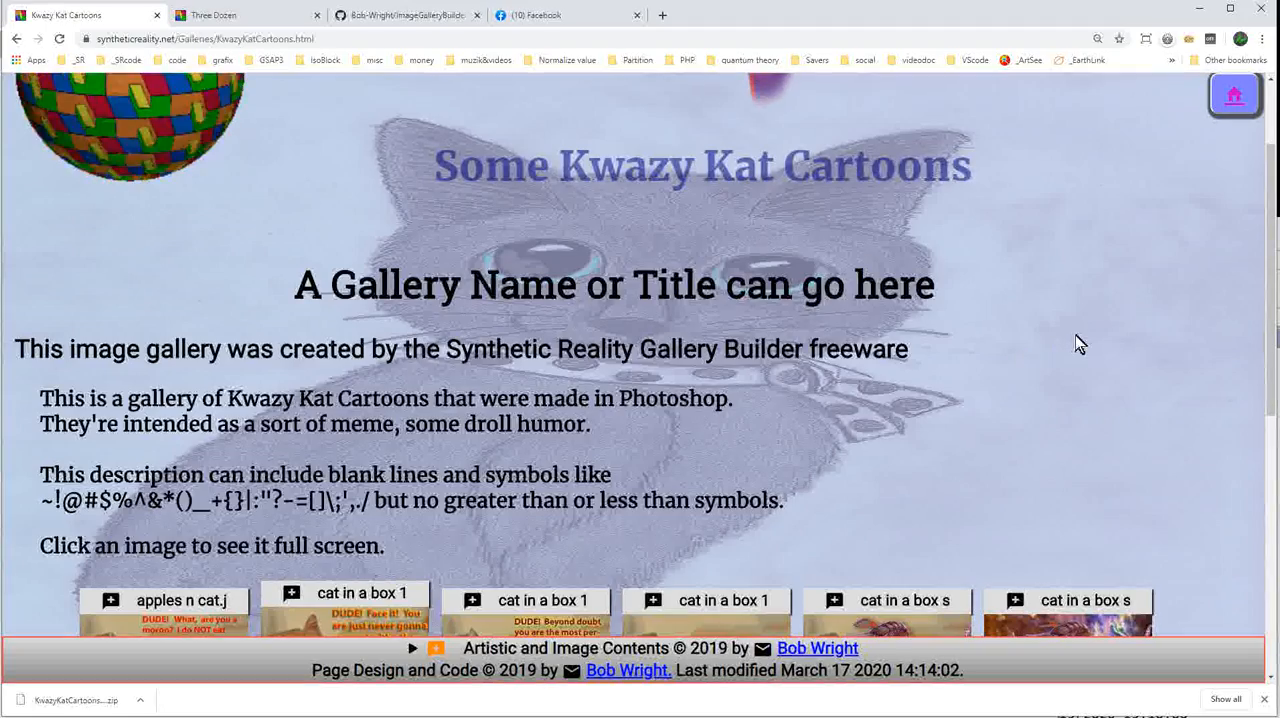
Examine the finished Kwazy Kat gallery page, including its header, logo, description text and image thumbnails.
{"action": "scroll", "coordinate": [1078, 320], "scroll_direction": "down", "scroll_amount": 1}
{"action": "scroll", "coordinate": [1078, 310], "scroll_direction": "up", "scroll_amount": 2}
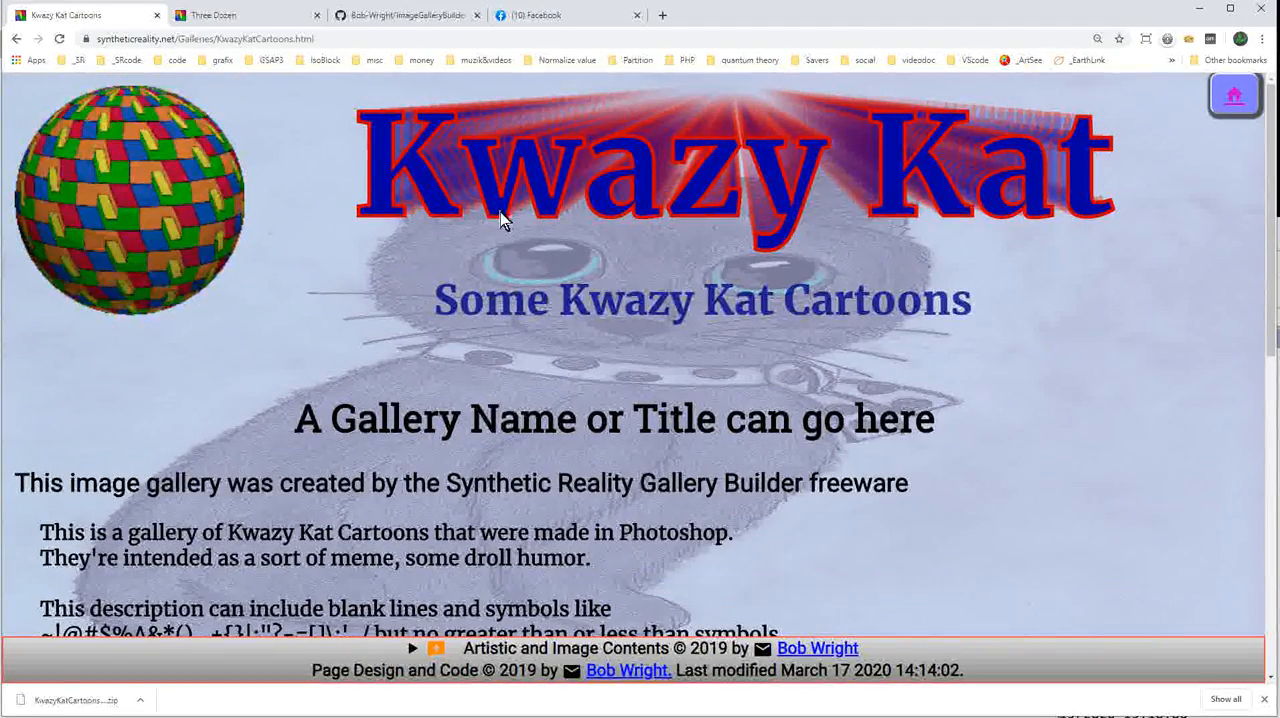
{"action": "scroll", "coordinate": [1034, 463], "scroll_direction": "down", "scroll_amount": 1}
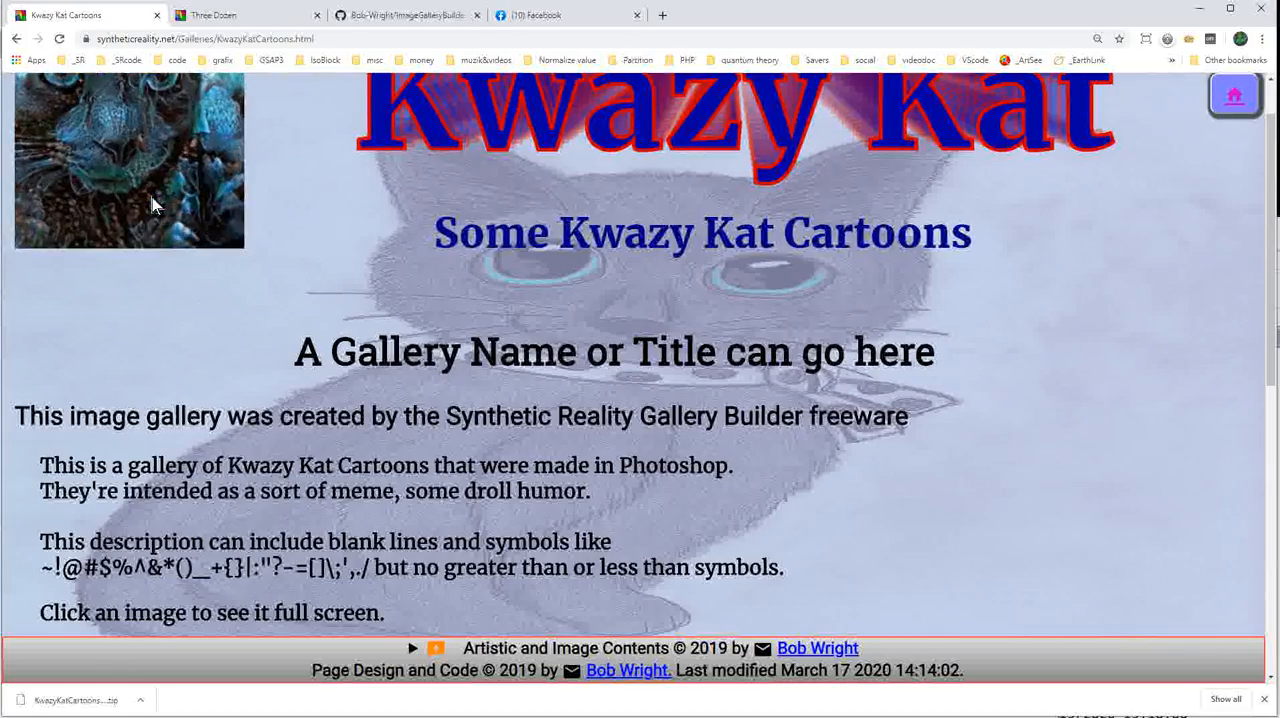
{"action": "scroll", "coordinate": [400, 330], "scroll_direction": "up", "scroll_amount": 1}
{"action": "scroll", "coordinate": [356, 360], "scroll_direction": "down", "scroll_amount": 1}
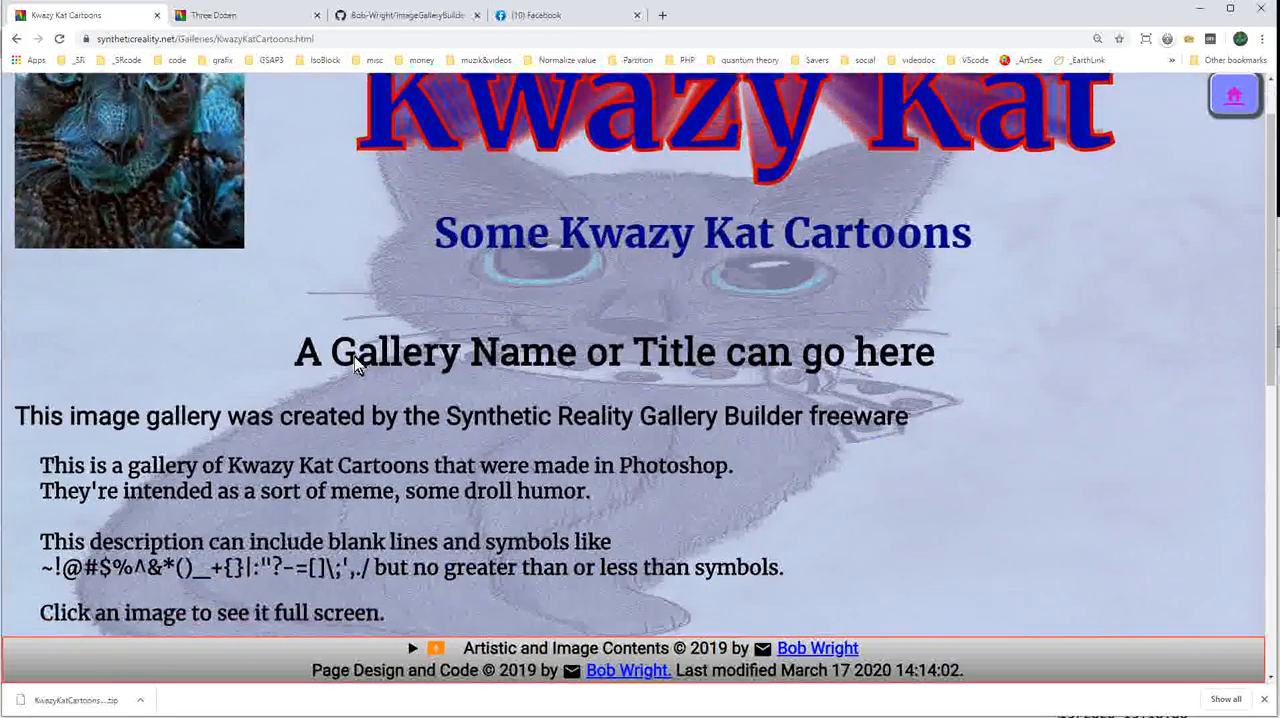
{"action": "scroll", "coordinate": [355, 362], "scroll_direction": "up", "scroll_amount": 1}
{"action": "scroll", "coordinate": [430, 350], "scroll_direction": "down", "scroll_amount": 4}
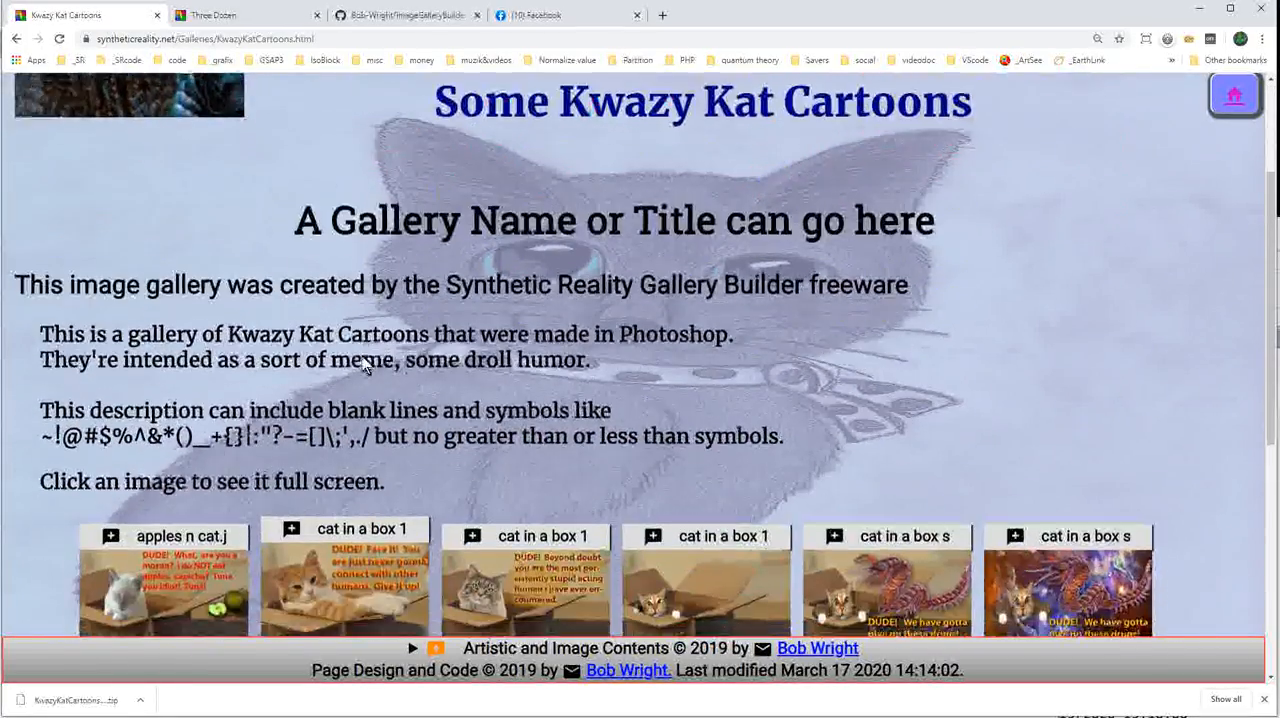
{"action": "scroll", "coordinate": [494, 340], "scroll_direction": "down", "scroll_amount": 4}
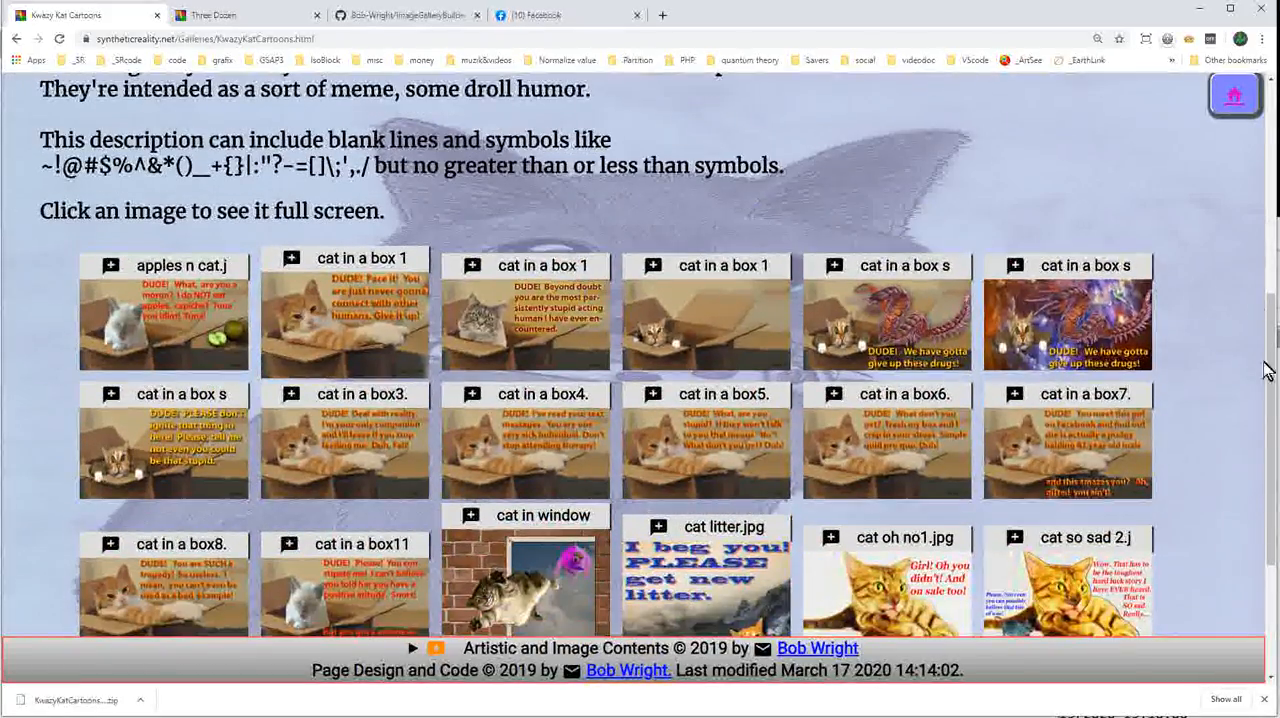
View the cat in a box6.jpg cartoon full screen and dismiss the browser's download bar.
{"action": "scroll", "coordinate": [611, 465], "scroll_direction": "down", "scroll_amount": 4}
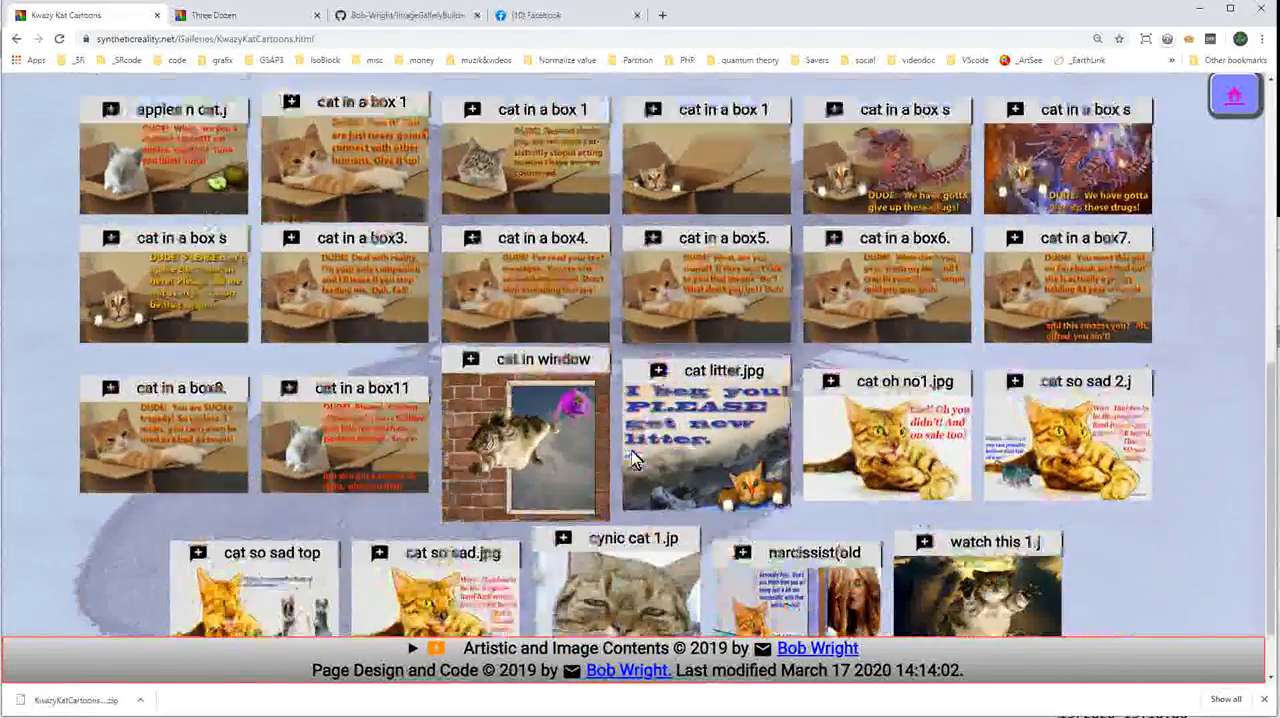
{"action": "left_click", "coordinate": [863, 246]}
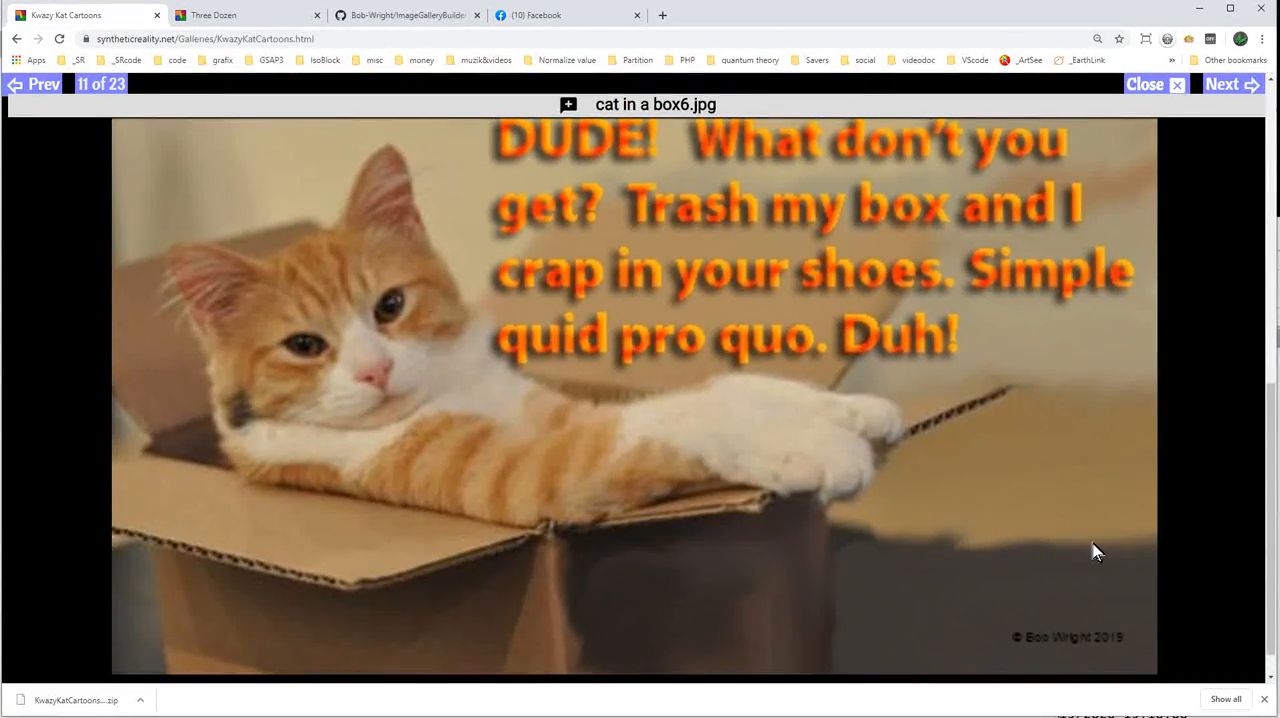
{"action": "left_click", "coordinate": [1264, 700]}
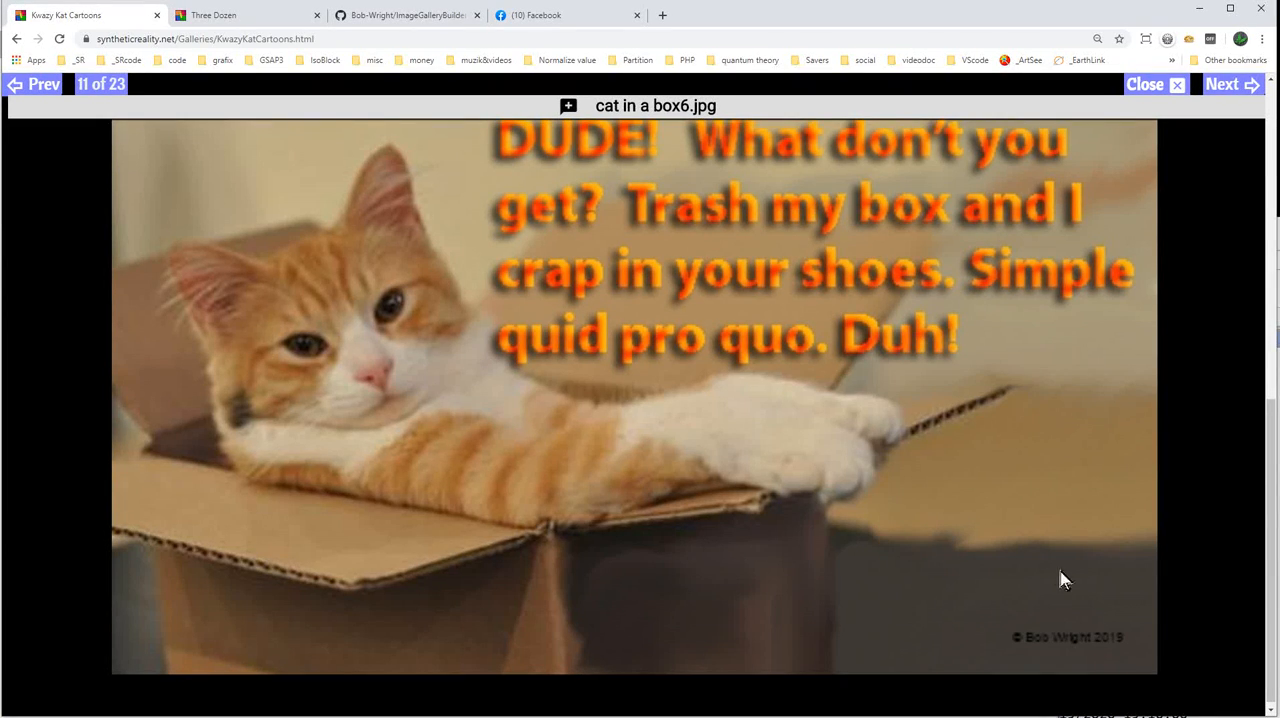
Switch back and forth between cat in a box7.jpg and cat in a box6.jpg in the full-screen viewer, revealing their caption descriptions.
{"action": "left_click", "coordinate": [1232, 85]}
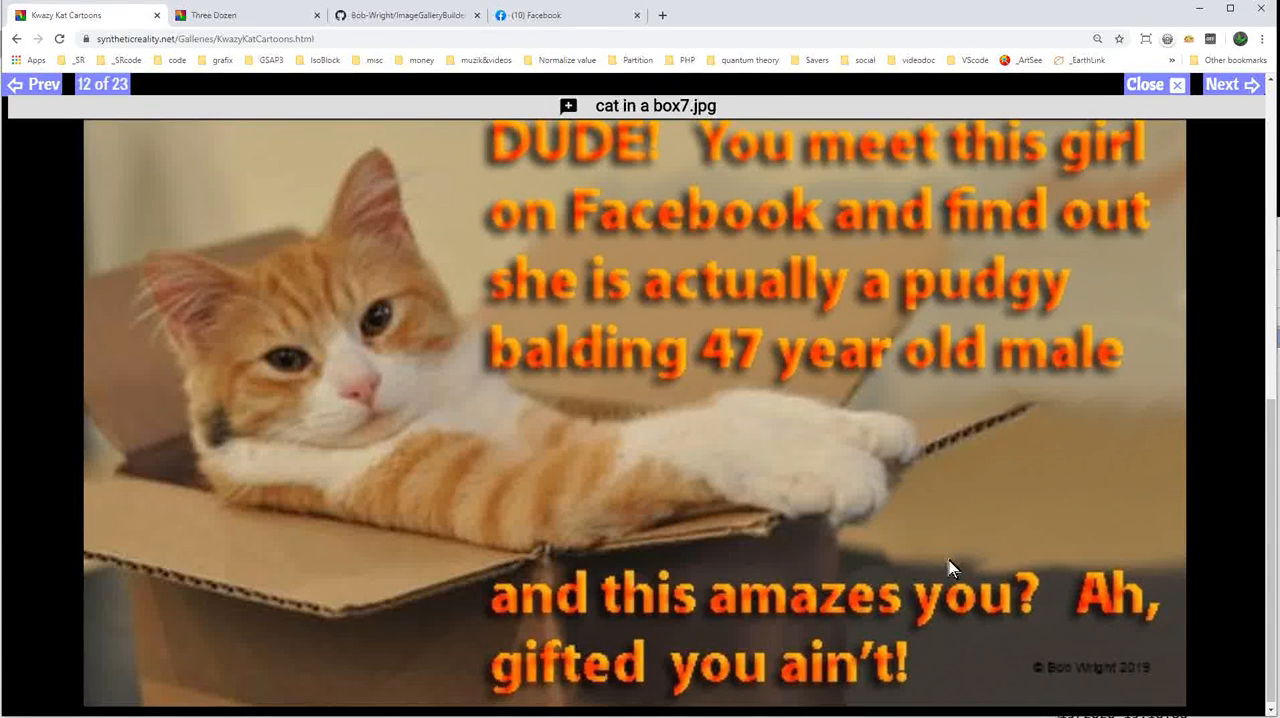
{"action": "left_click", "coordinate": [735, 106]}
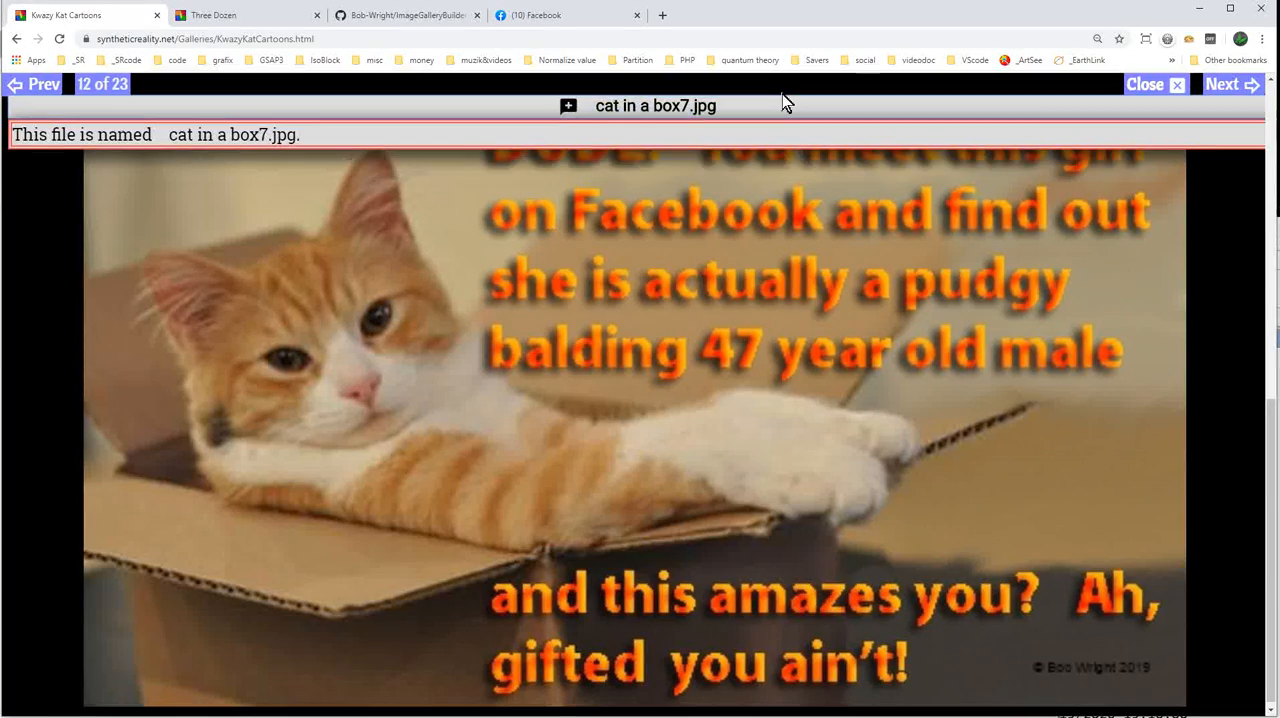
{"action": "left_click", "coordinate": [43, 84]}
{"action": "mouse_move", "coordinate": [756, 108]}
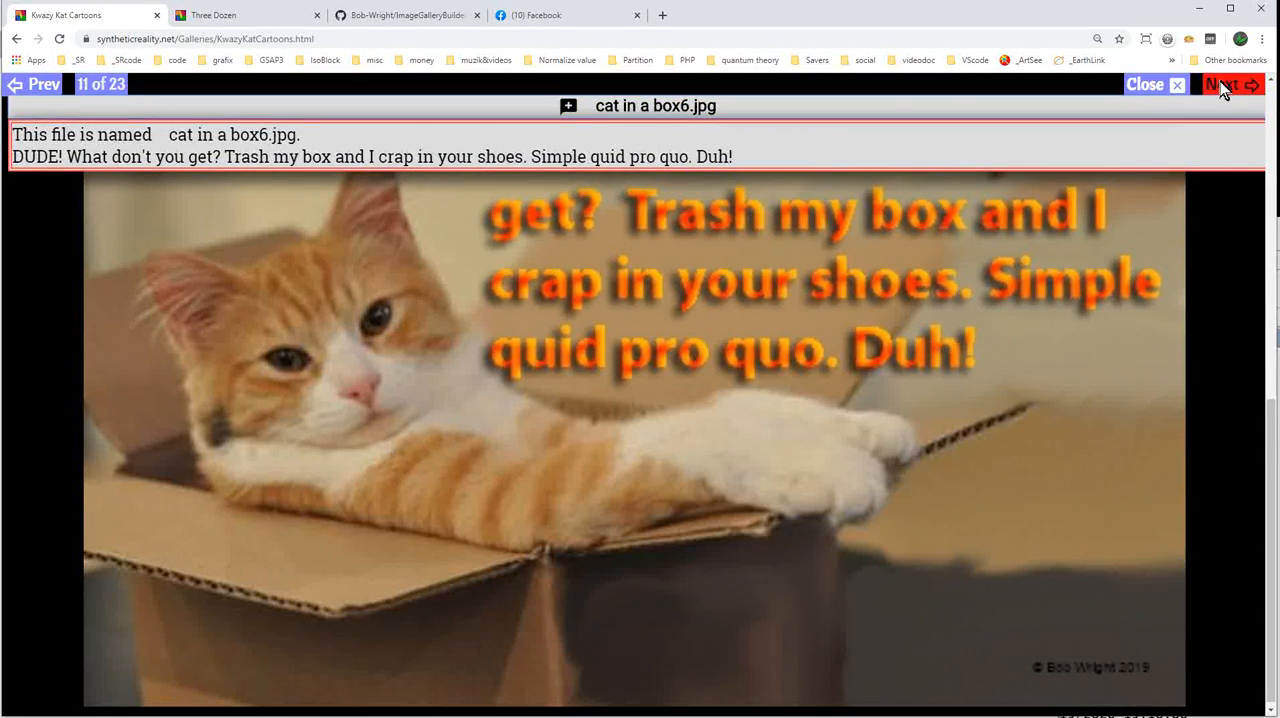
{"action": "left_click", "coordinate": [1222, 84]}
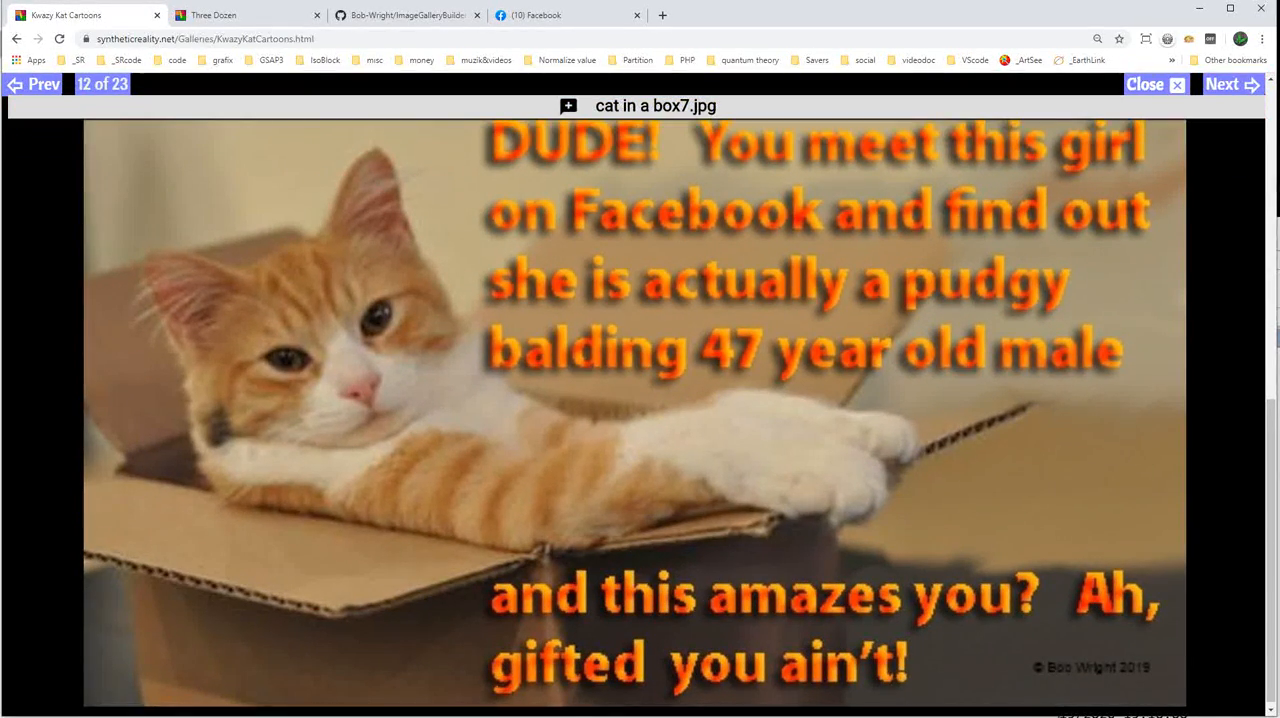
{"action": "left_click", "coordinate": [43, 80]}
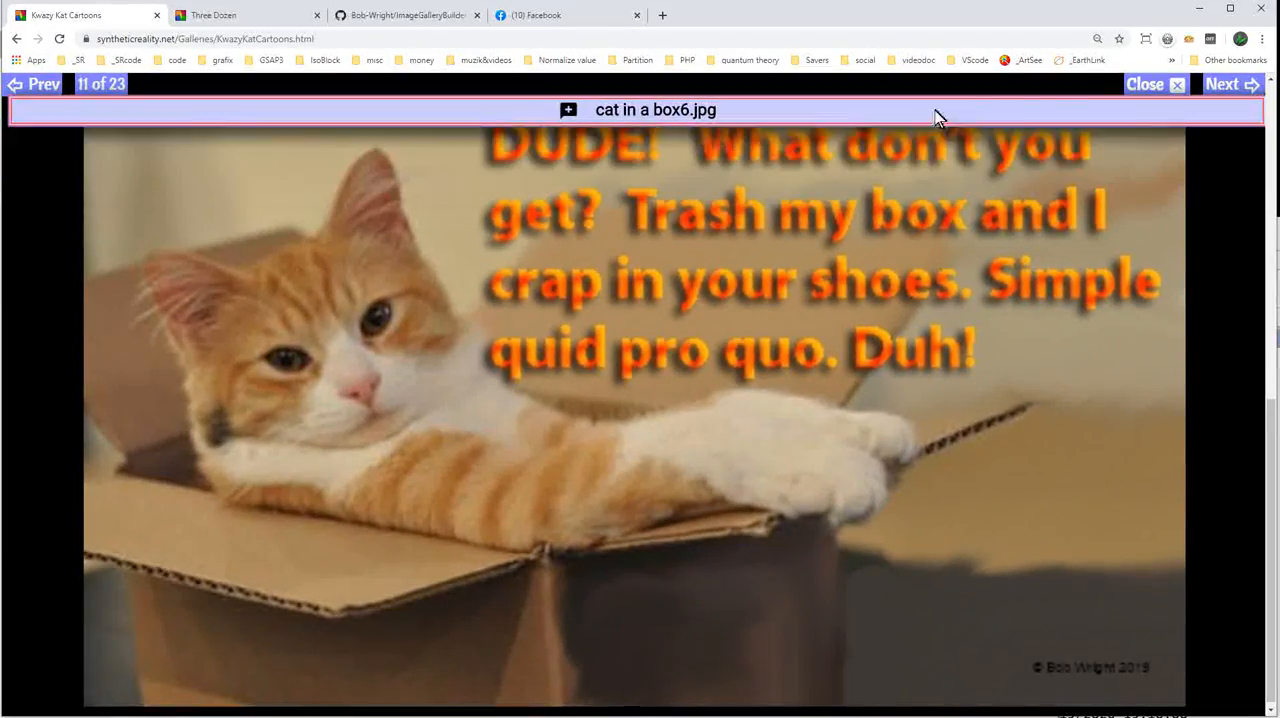
Close the full-screen image and go from the Kwazy Kat gallery to the site's Galleries home page.
{"action": "left_click", "coordinate": [1154, 87]}
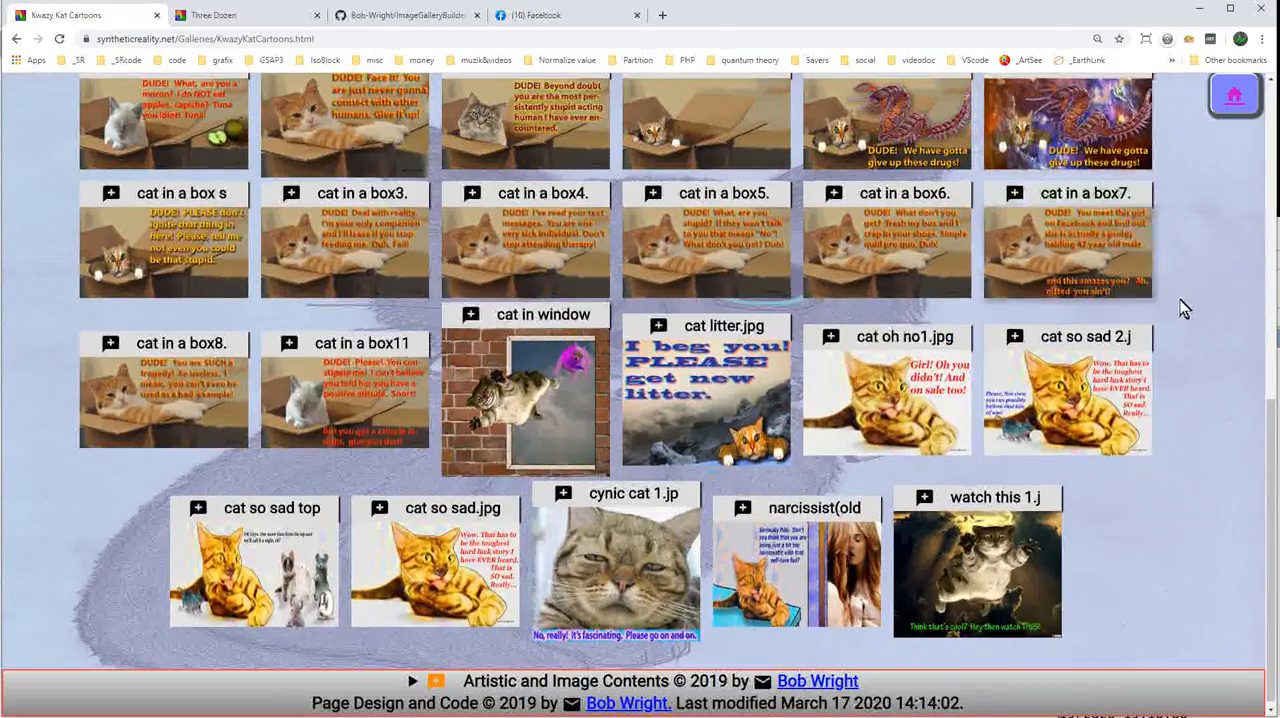
{"action": "scroll", "coordinate": [1183, 296], "scroll_direction": "up", "scroll_amount": 5}
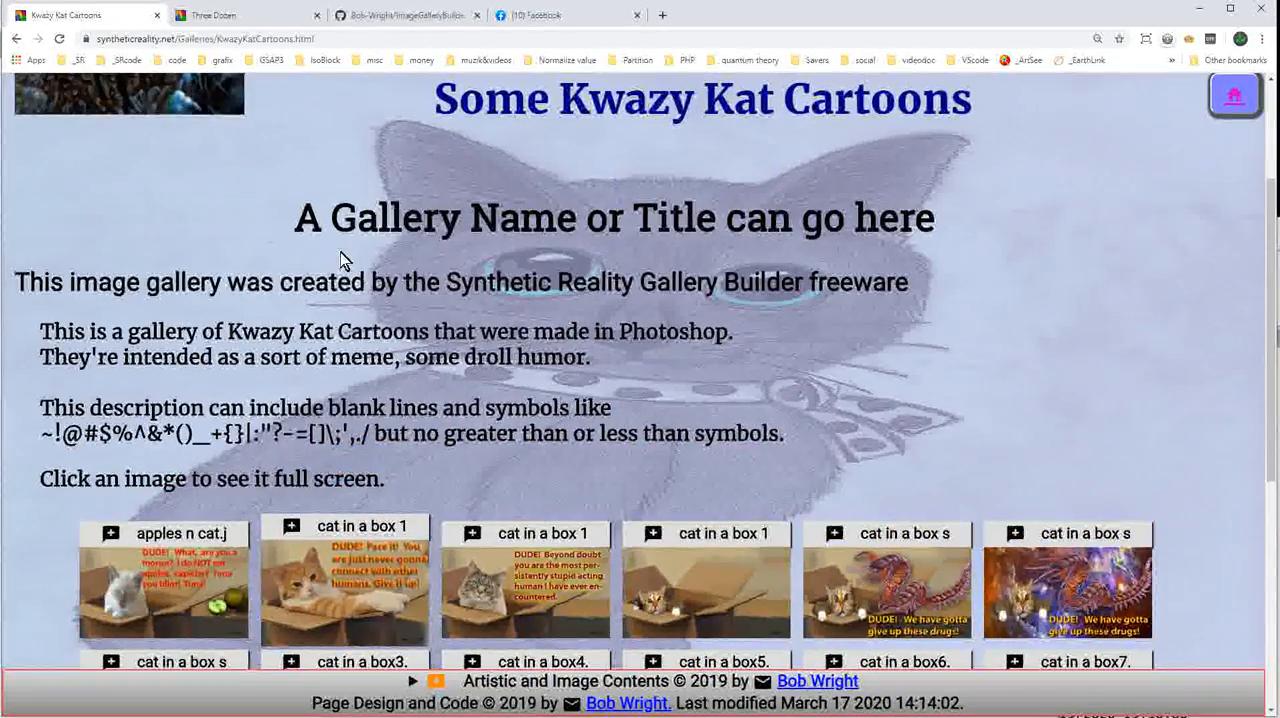
{"action": "scroll", "coordinate": [345, 250], "scroll_direction": "up", "scroll_amount": 2}
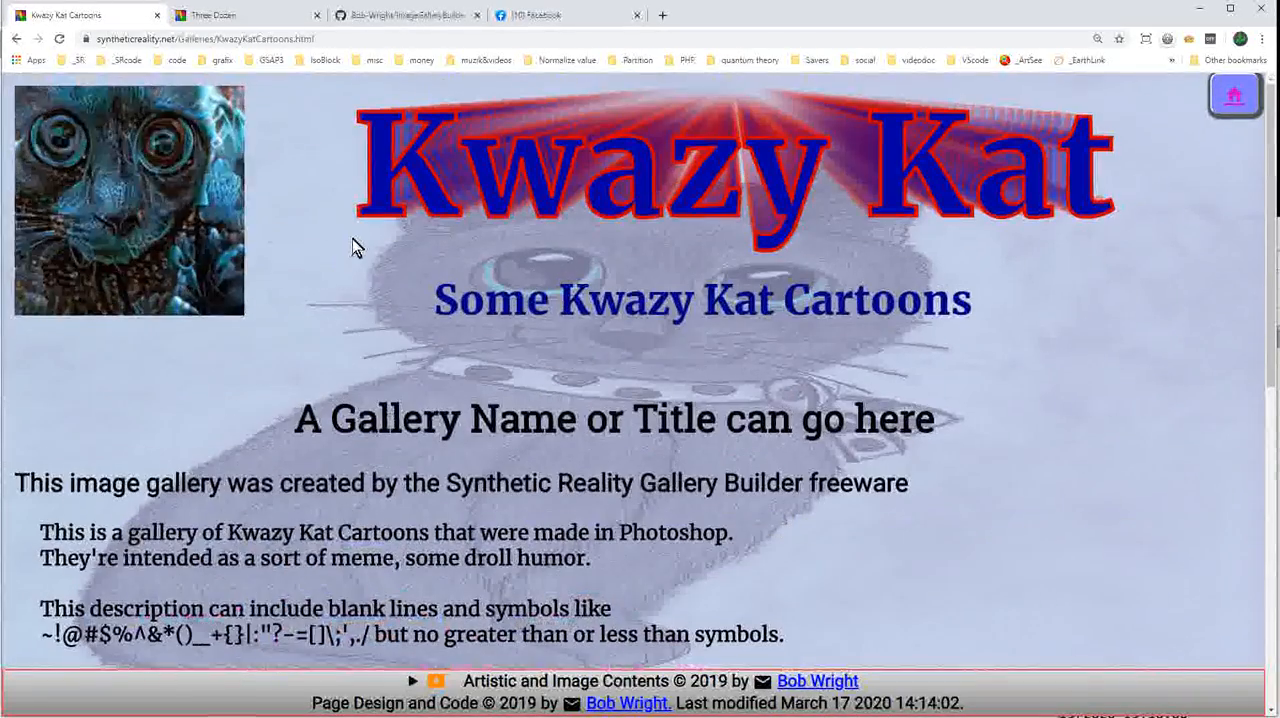
{"action": "left_click", "coordinate": [1234, 95]}
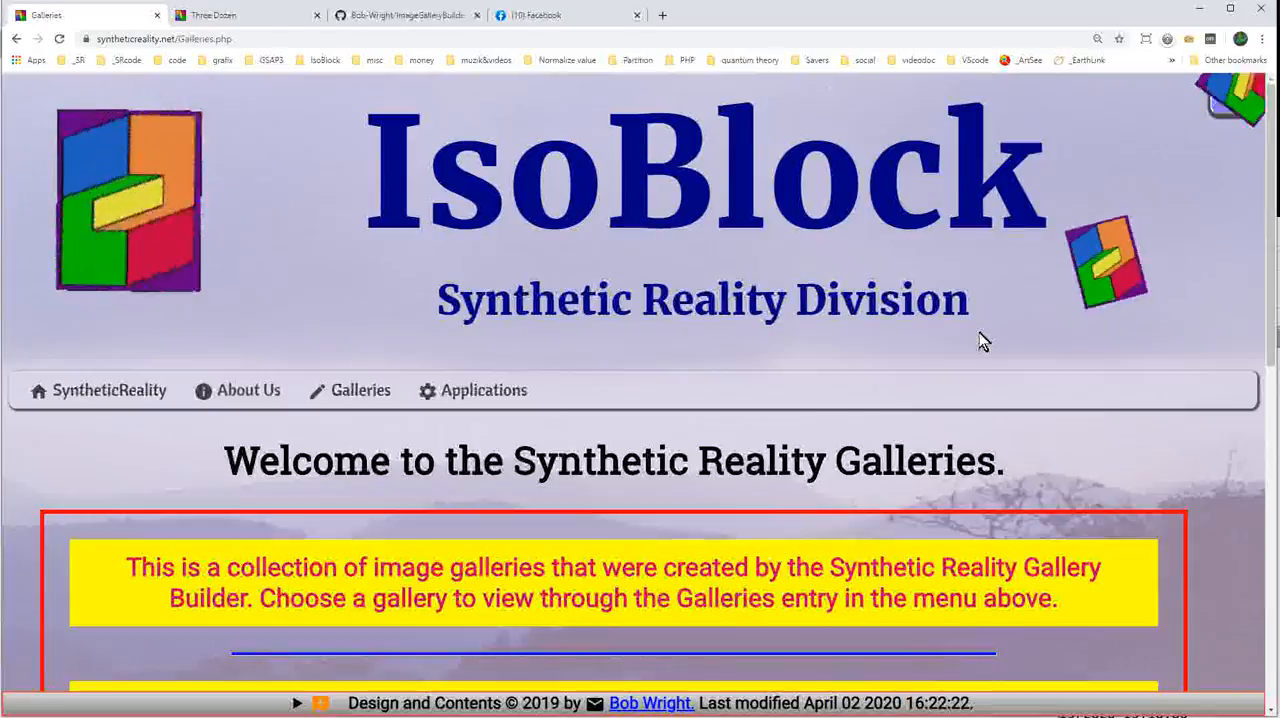
Examine the Synthetic Reality Galleries welcome page, including its Gallery Builder description and notes on terms, cookies and privacy.
{"action": "scroll", "coordinate": [979, 335], "scroll_direction": "down", "scroll_amount": 1}
{"action": "scroll", "coordinate": [648, 352], "scroll_direction": "down", "scroll_amount": 4}
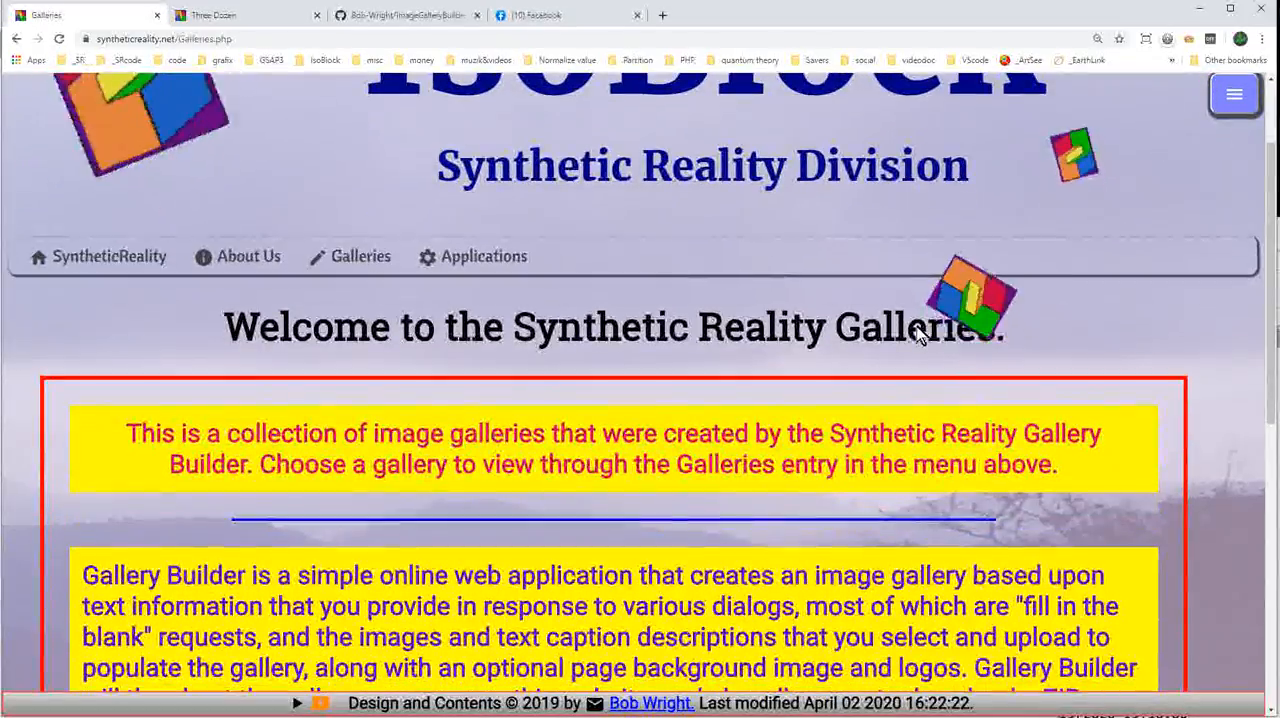
{"action": "scroll", "coordinate": [648, 355], "scroll_direction": "down", "scroll_amount": 2}
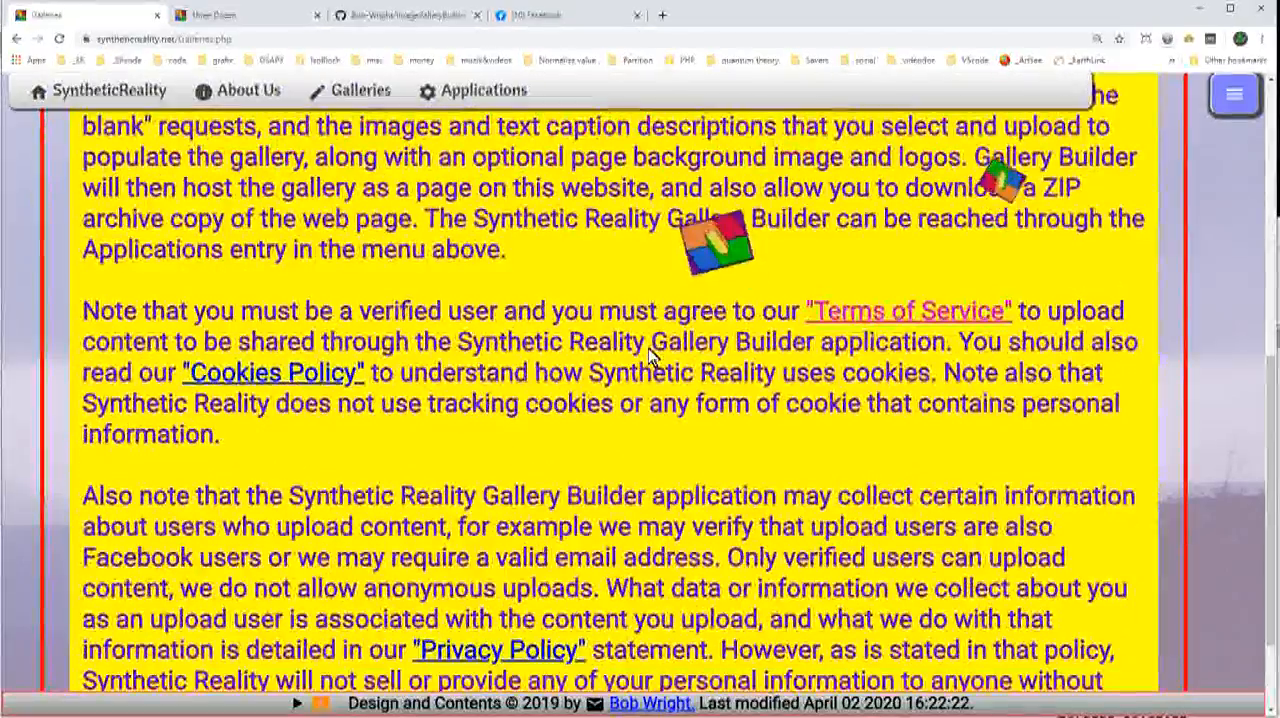
{"action": "scroll", "coordinate": [650, 357], "scroll_direction": "up", "scroll_amount": 5}
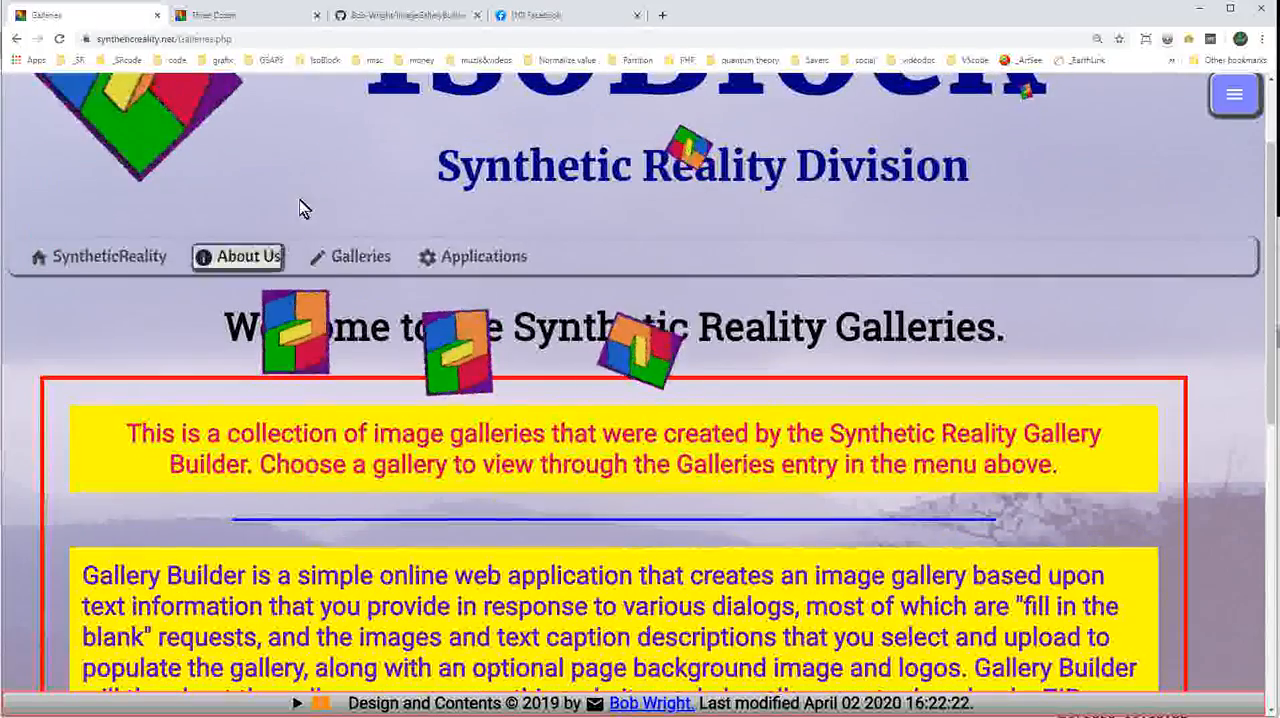
Switch to the ImageGalleryBuilder repository page on GitHub.
{"action": "left_click", "coordinate": [425, 15]}
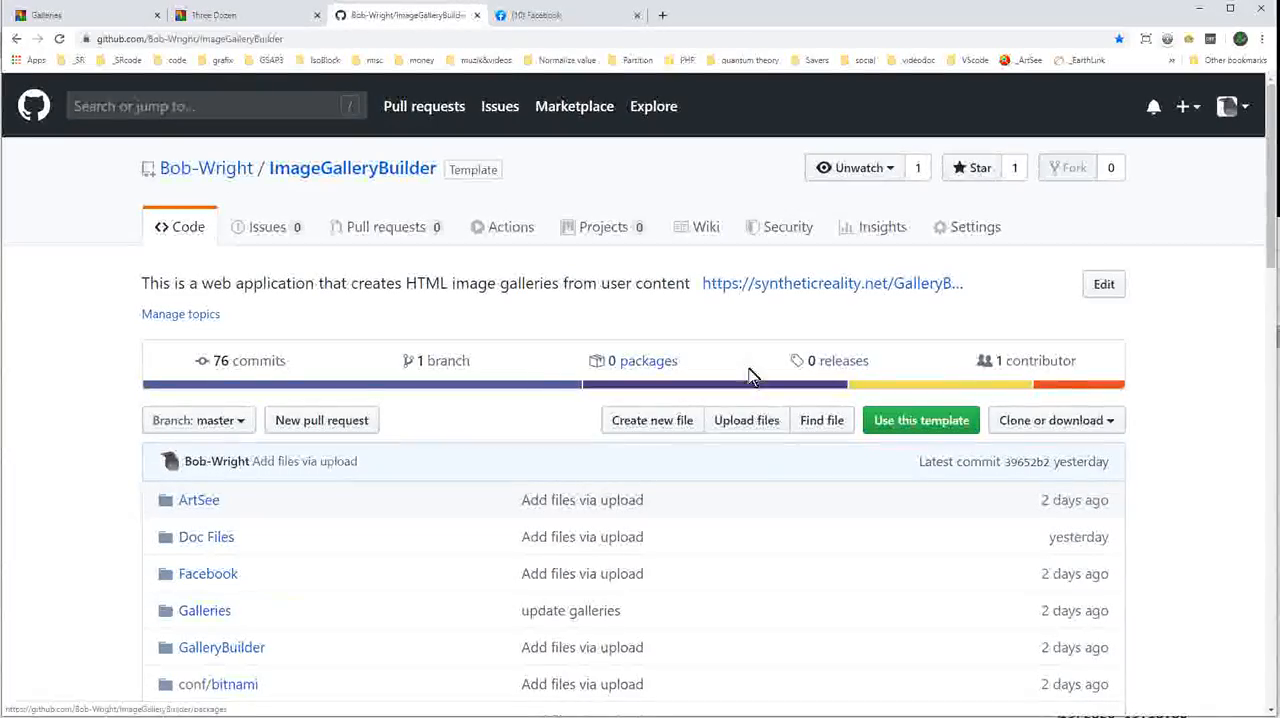